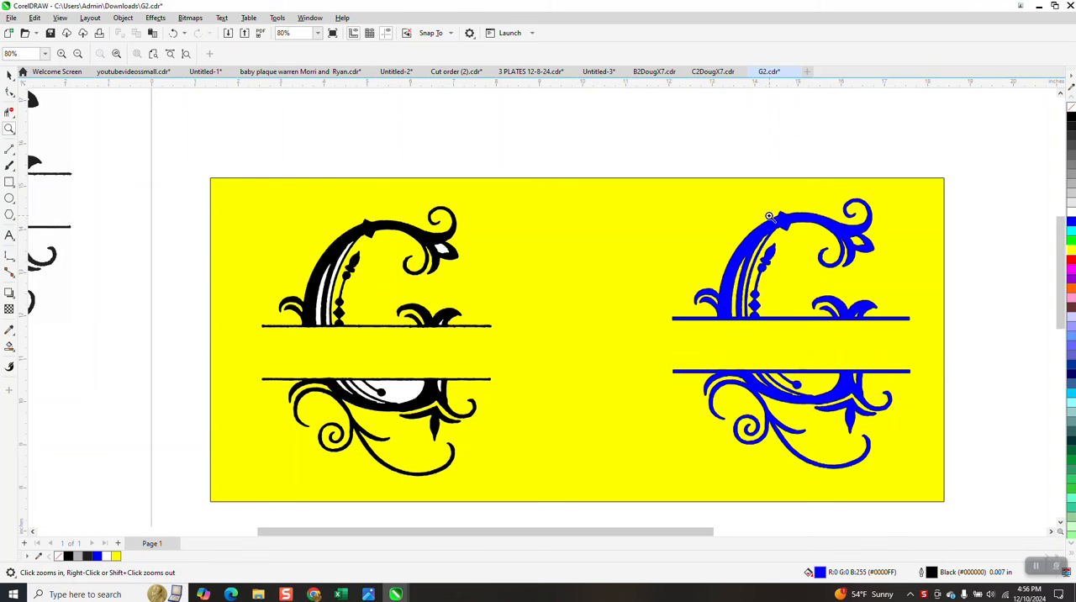
Step: Set both the horizontal and vertical duplicate distances to 0 in
scroll(623, 264, "down", 5)
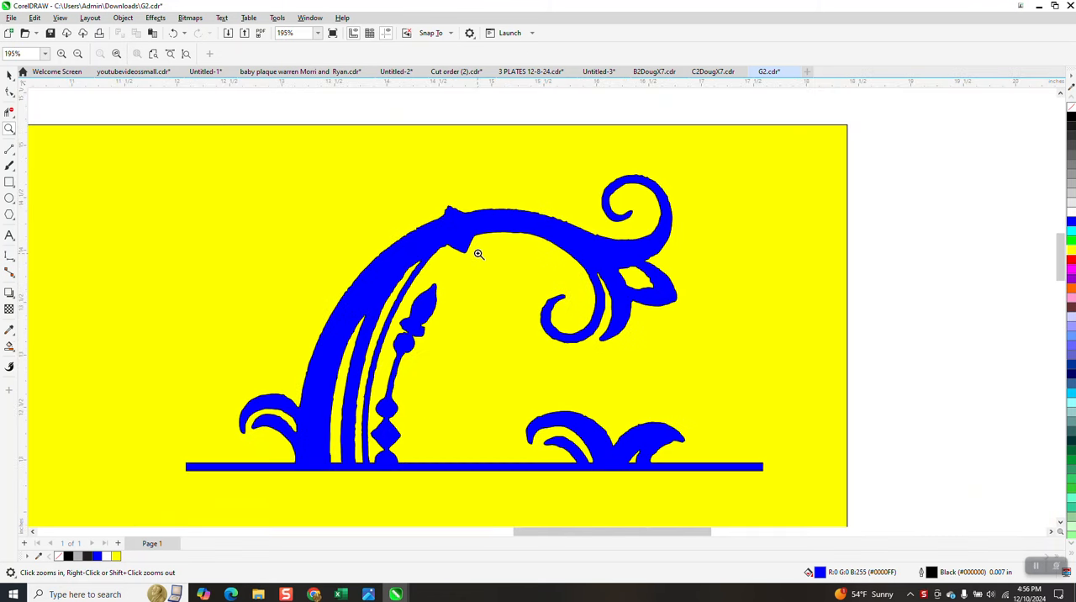
left_click(8, 76)
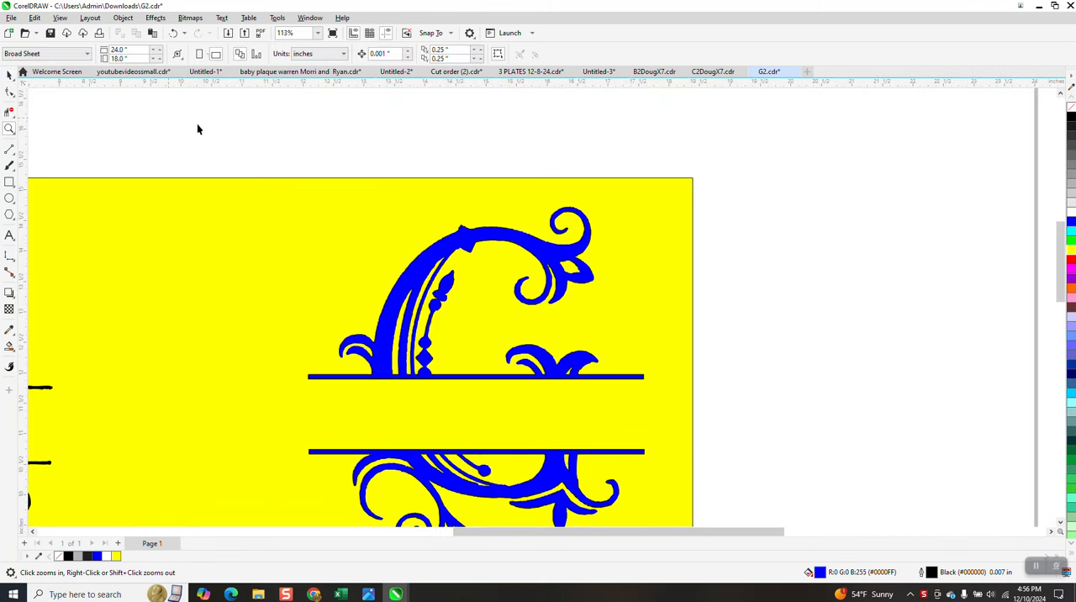
double_click(454, 51)
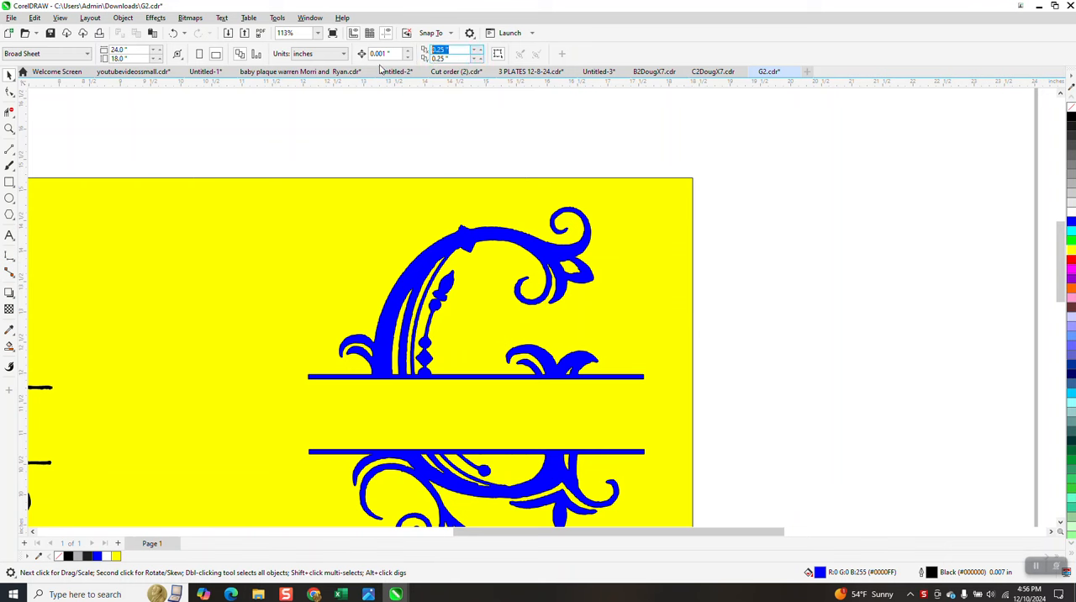
type("0")
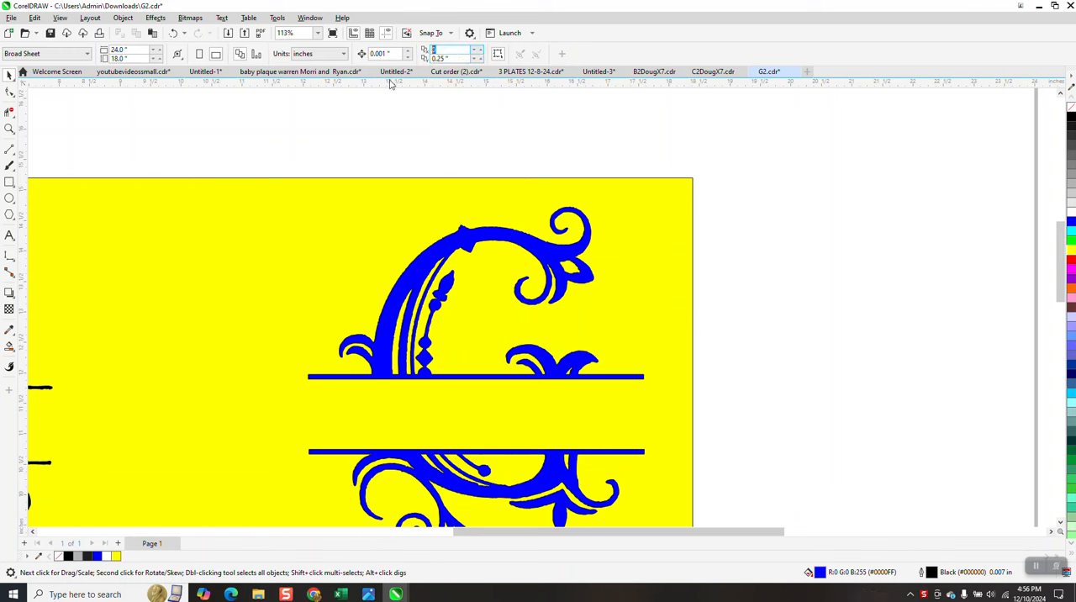
double_click(451, 59)
type("0.0 \"")
key("Return")
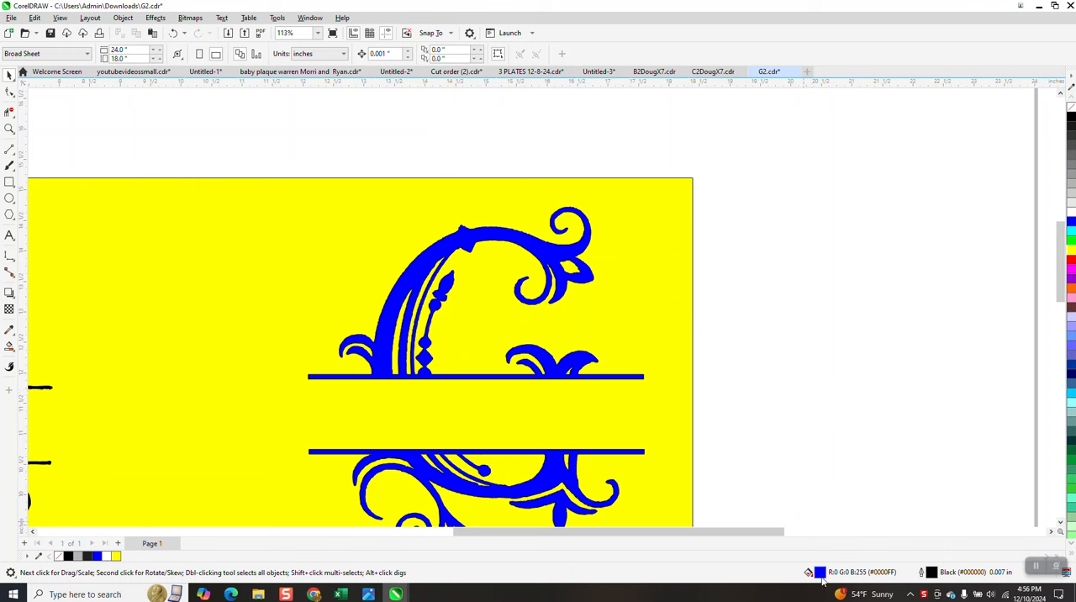
Step: Draw a test rectangle about 1.43 by 0.95 in beside the yellow background, and delete it
left_click(9, 181)
left_click_drag(760, 202, 851, 263)
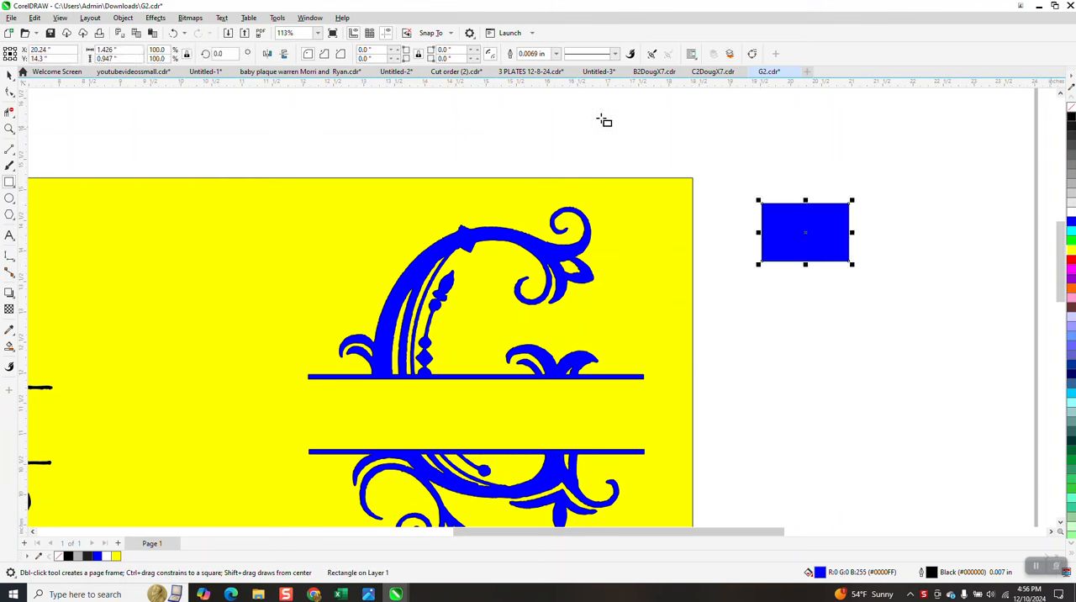
left_click(10, 74)
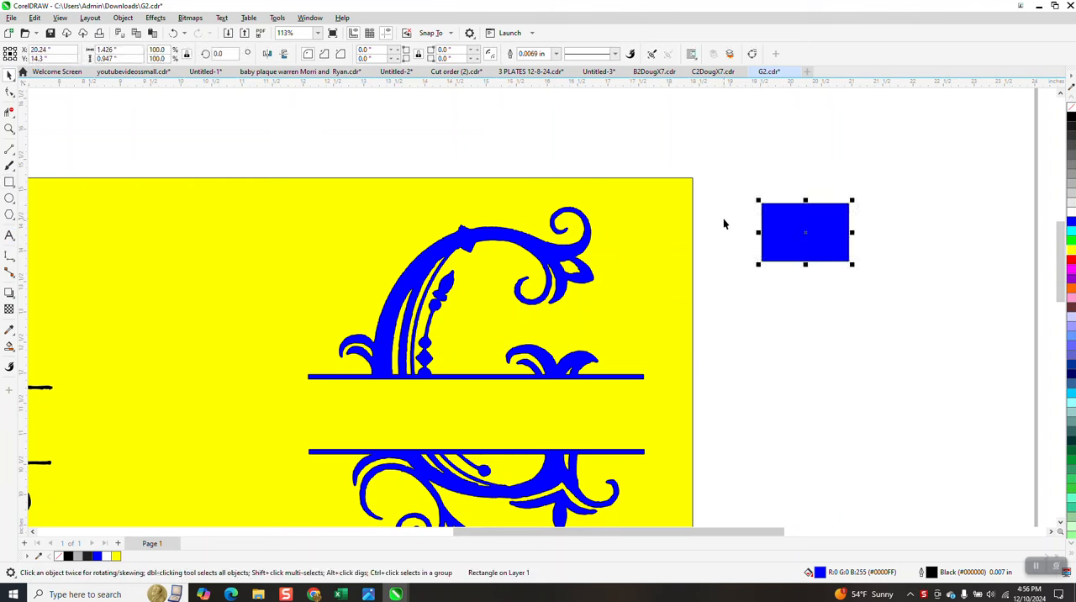
key("Delete")
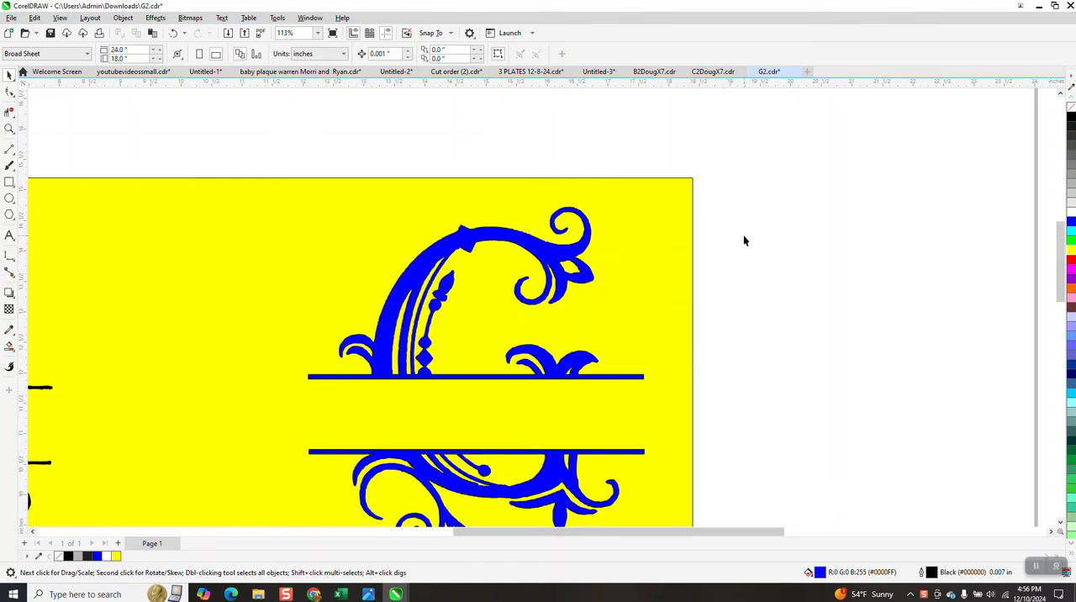
Step: Change the document's default fill for Graphic objects to no fill
double_click(821, 573)
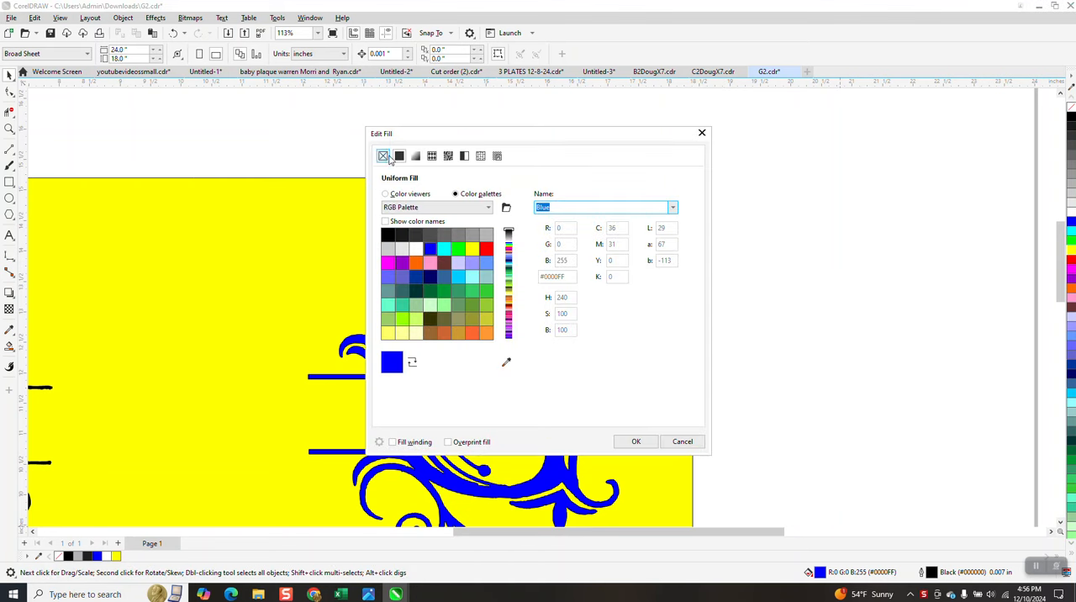
left_click(385, 157)
left_click(636, 442)
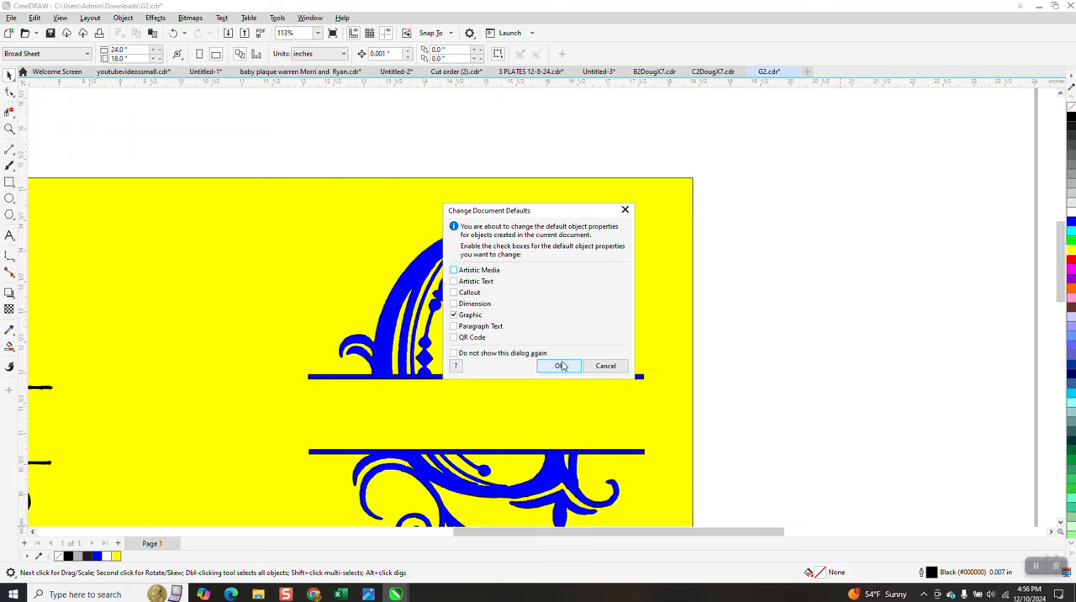
left_click(560, 366)
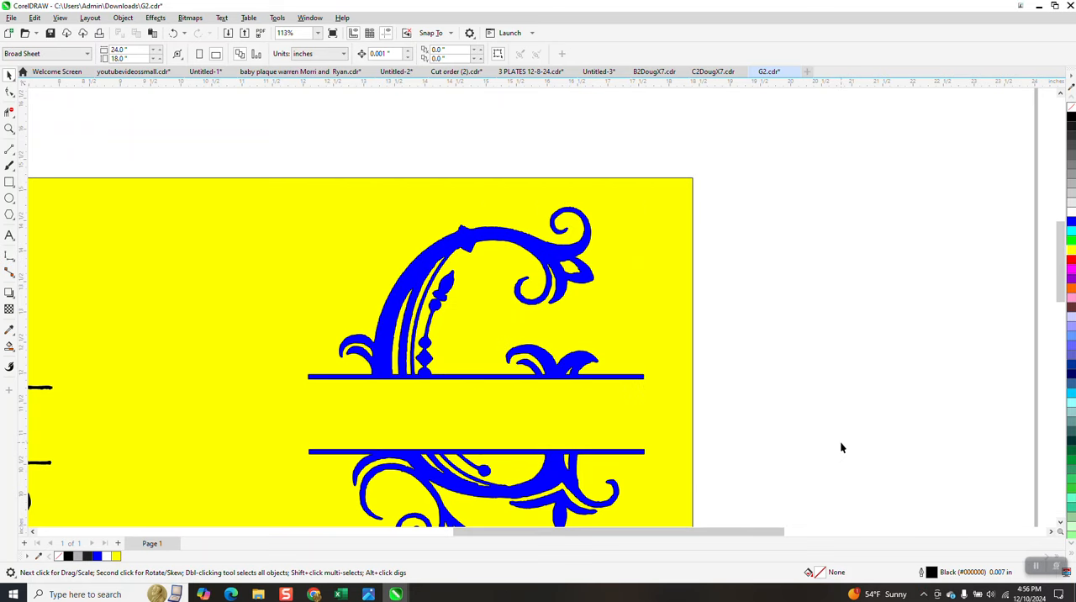
Step: Change the document's default outline for Graphic objects to a red Hairline
double_click(930, 572)
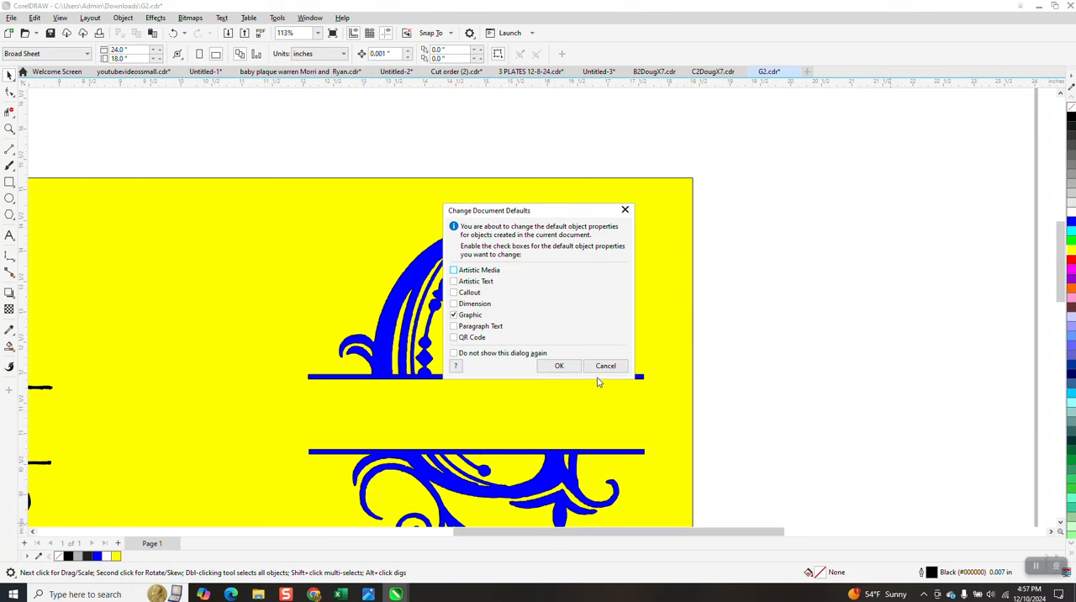
left_click(559, 366)
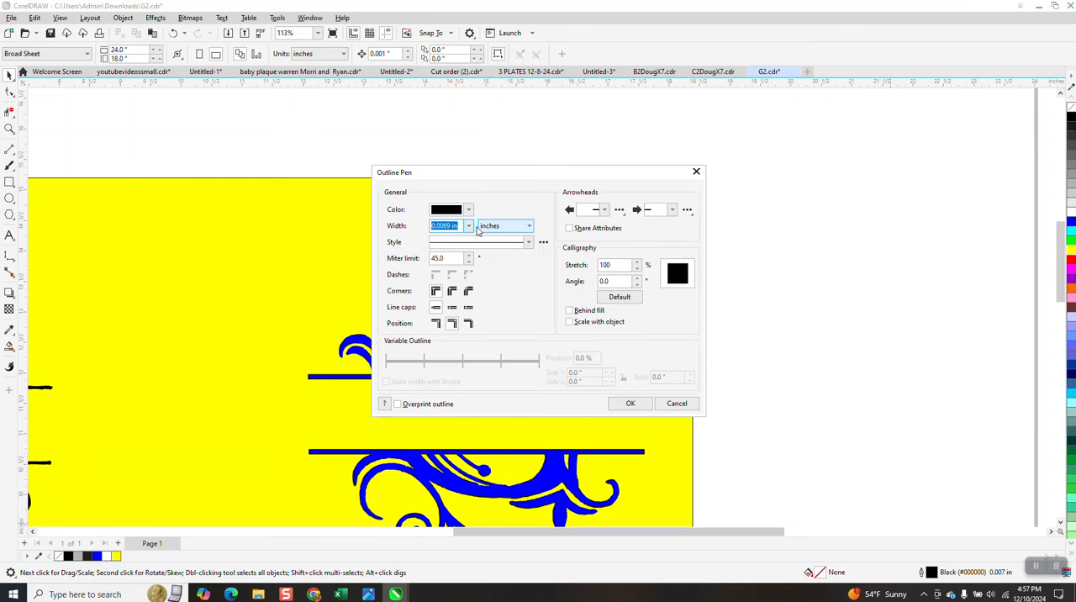
left_click(469, 226)
left_click(454, 245)
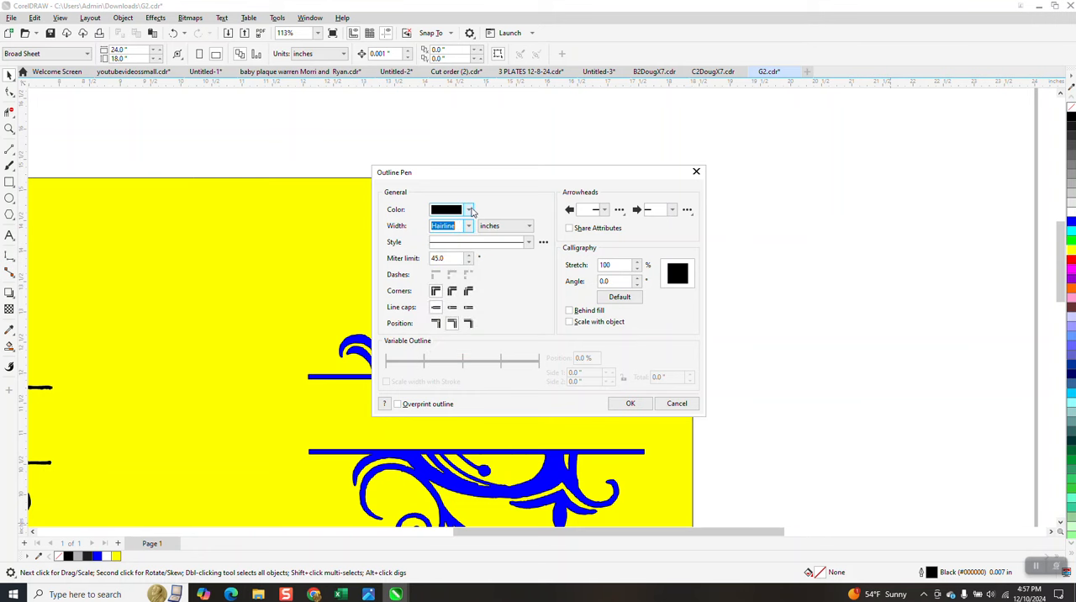
left_click(470, 210)
left_click(474, 232)
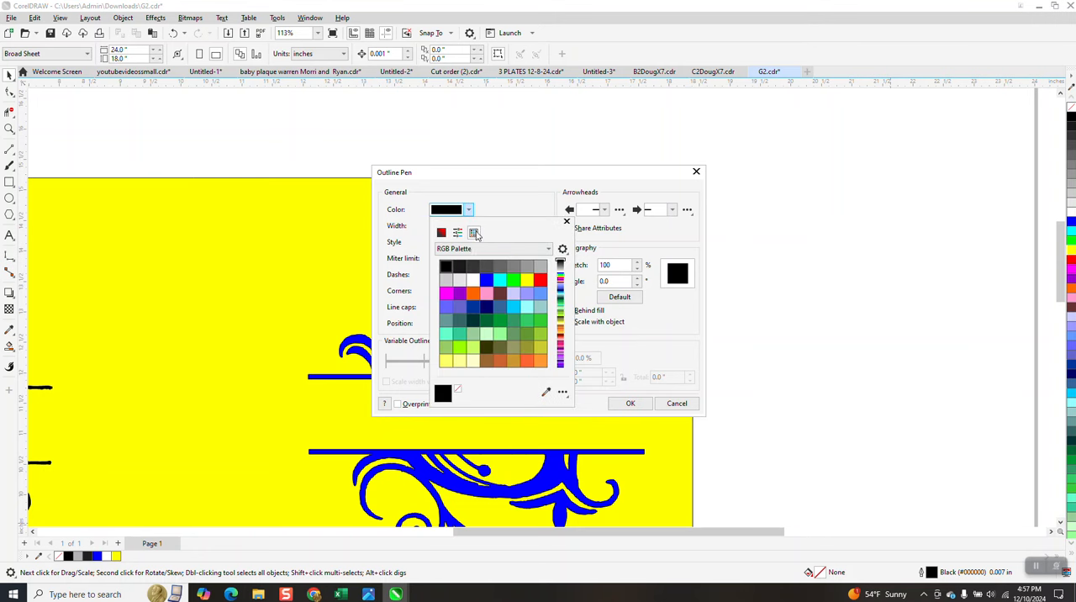
left_click(540, 280)
left_click(631, 403)
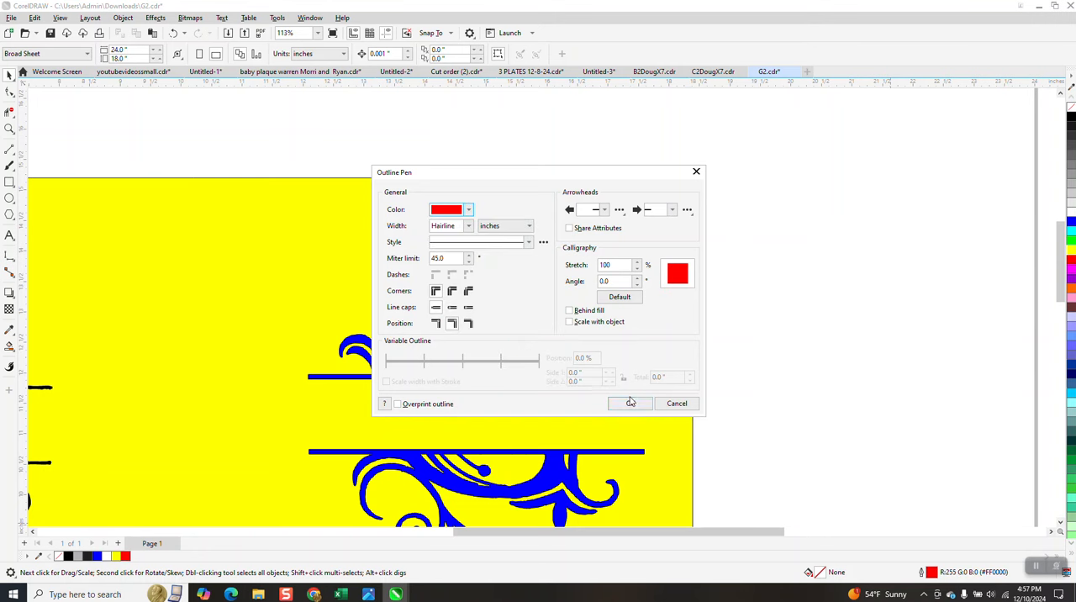
Step: Remove the blue fill from the upper half, lower half and small leaf ornament of the blue monogram
scroll(580, 361, "down", 2)
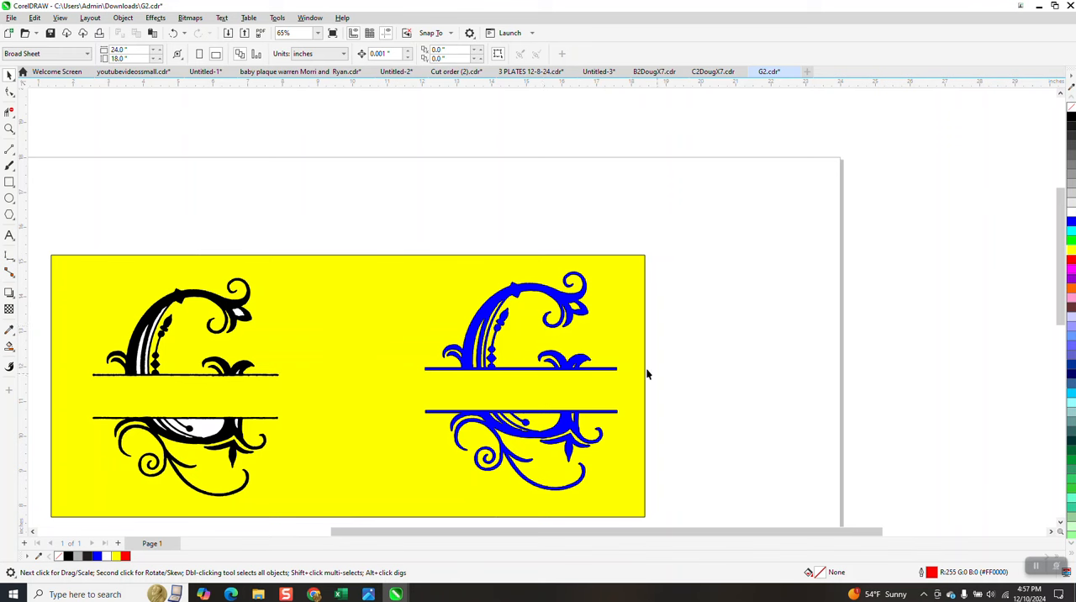
left_click(572, 301)
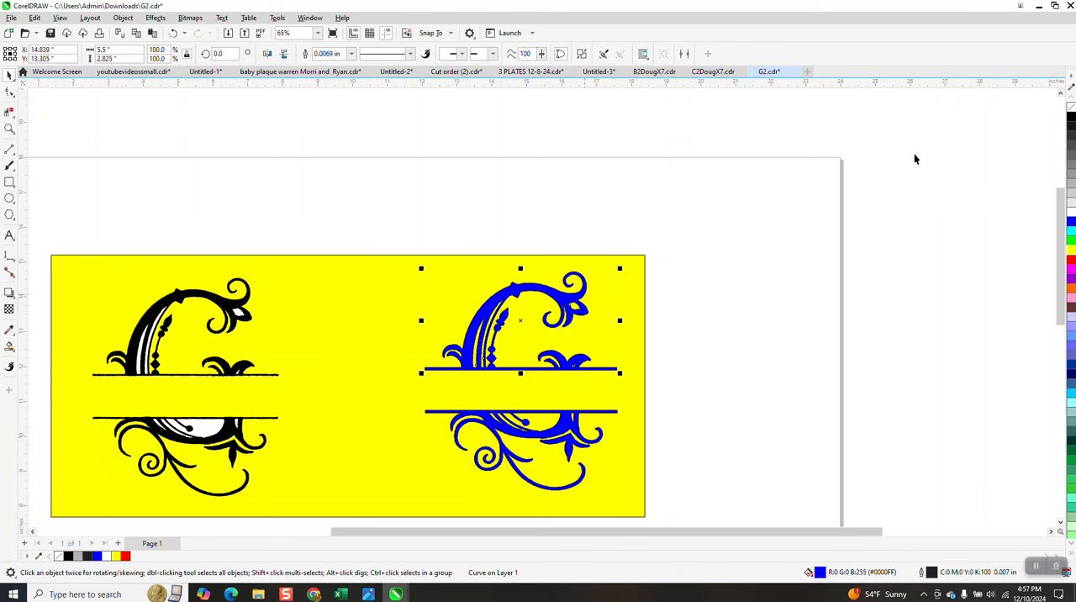
left_click(1072, 107)
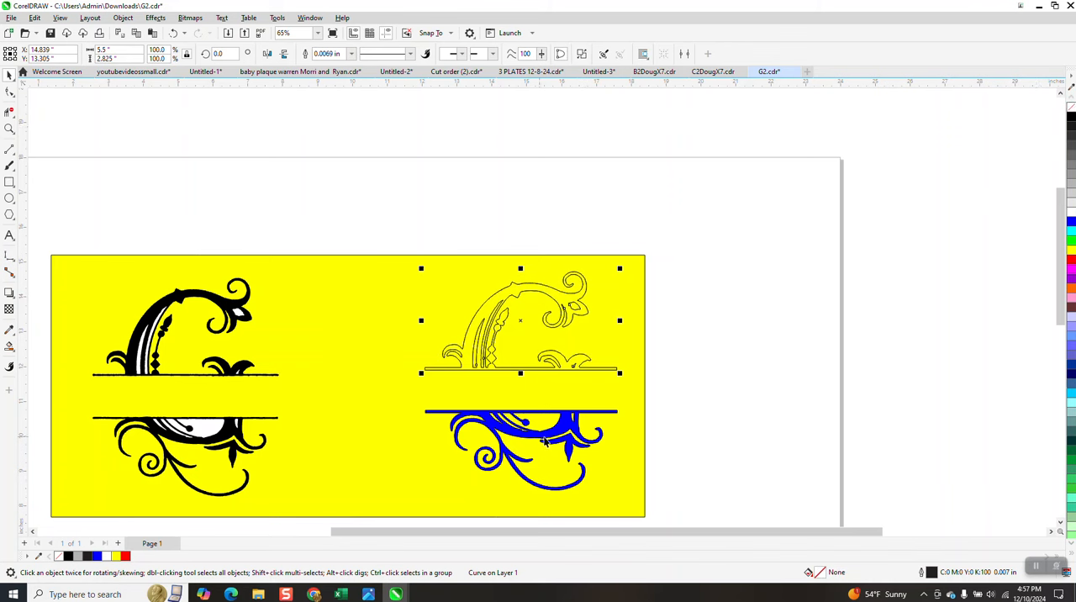
left_click(571, 433)
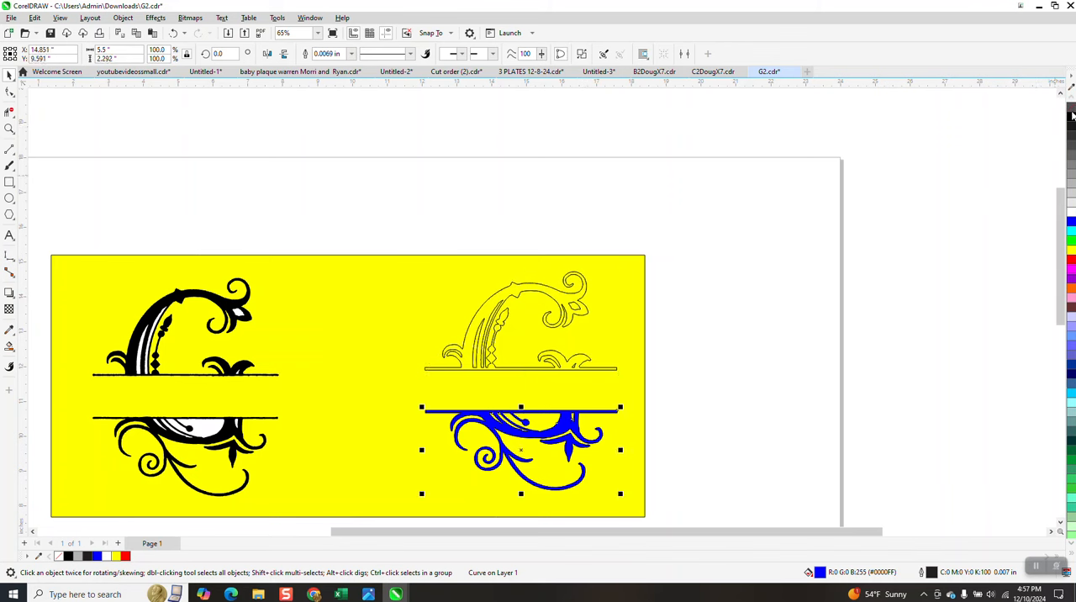
left_click(1072, 110)
left_click(572, 444)
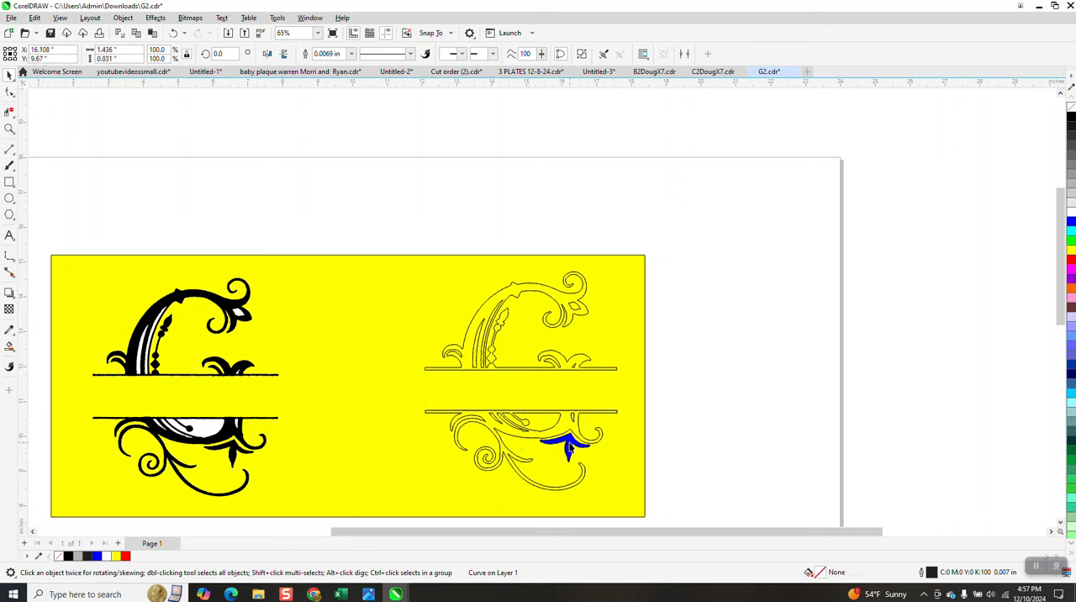
left_click(1071, 105)
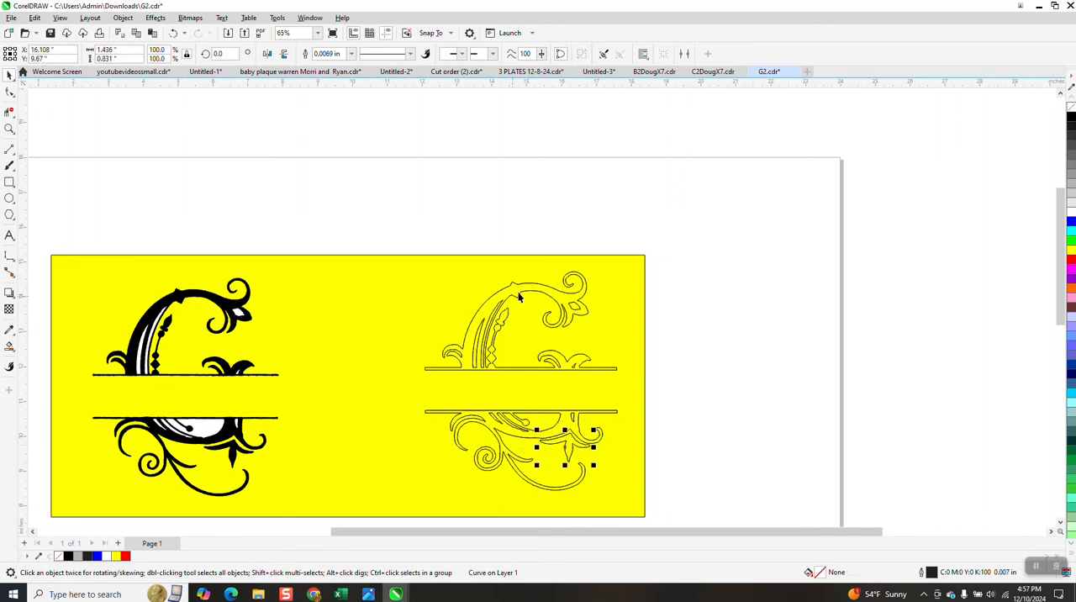
Step: Delete the yellow background rectangle behind the two monograms
left_click_drag(414, 242, 659, 519)
left_click(494, 54)
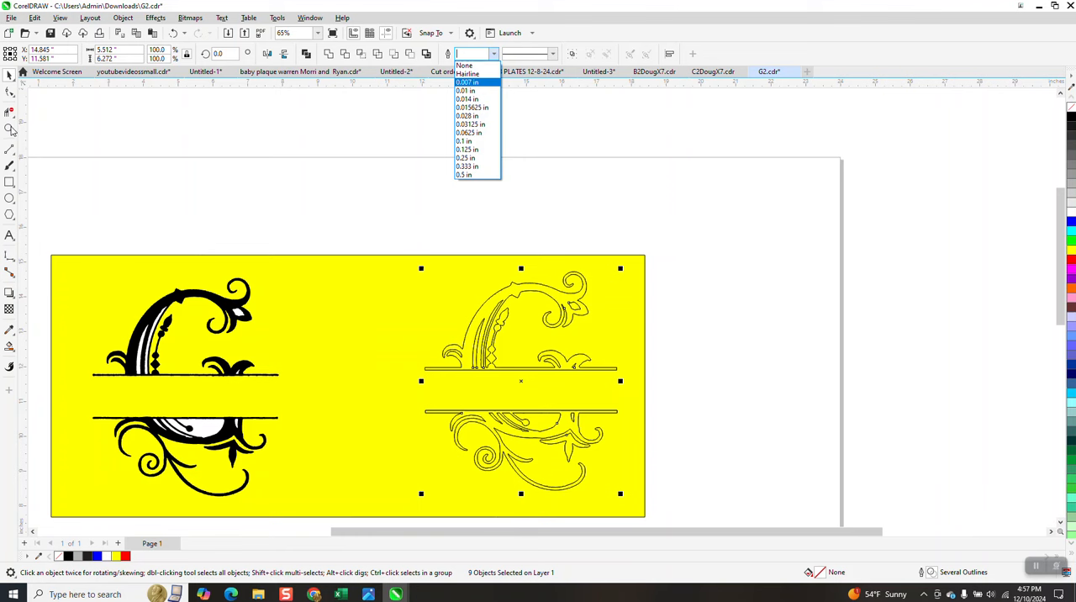
left_click(10, 129)
left_click_drag(510, 285, 529, 295)
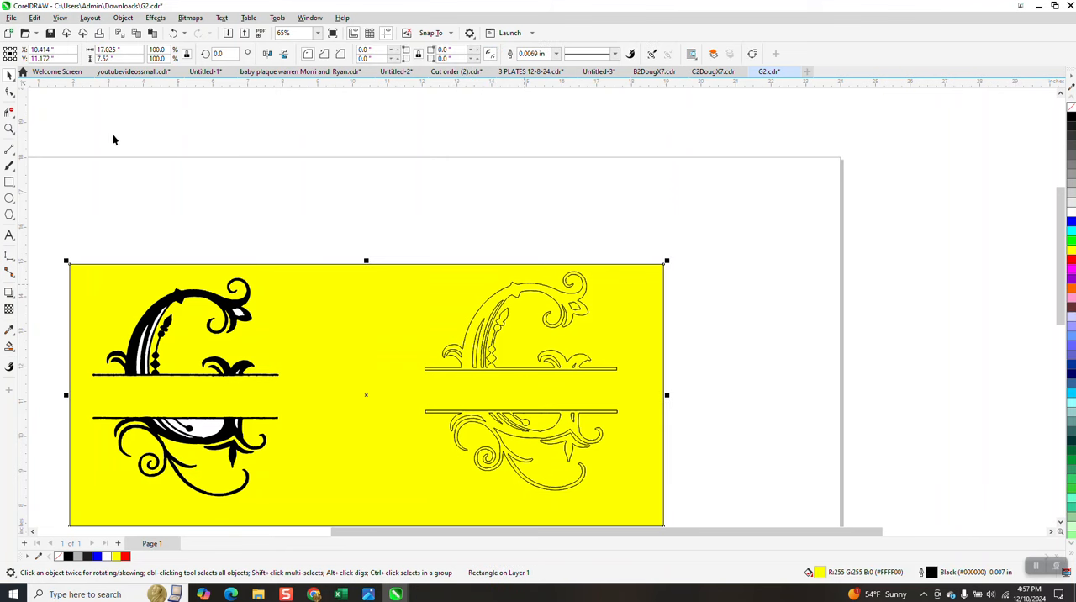
key("Delete")
Step: Set the outline width of all parts of the unfilled monogram to Hairline
left_click(9, 129)
left_click_drag(449, 247, 659, 370)
left_click_drag(437, 200, 560, 274)
left_click(9, 74)
scroll(469, 230, "down", 6)
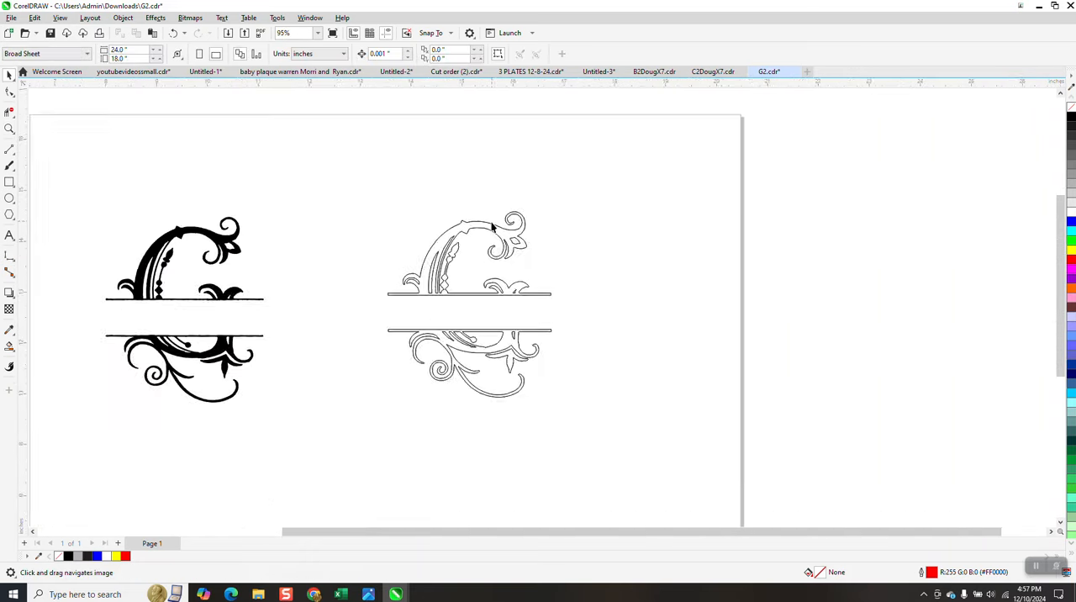
scroll(492, 225, "down", 2)
left_click_drag(543, 393, 644, 411)
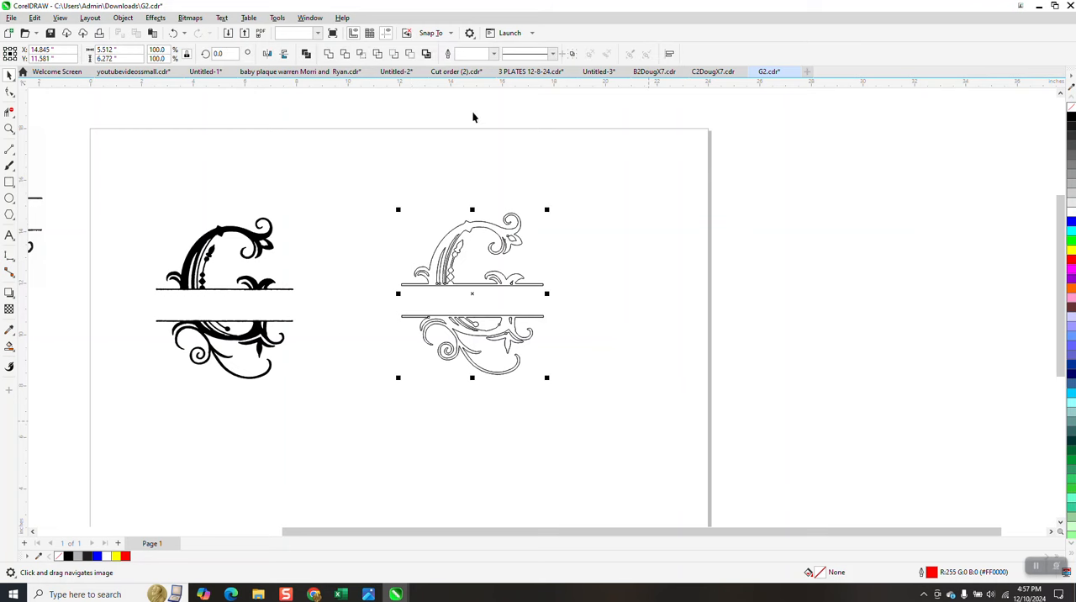
left_click(494, 53)
left_click(475, 73)
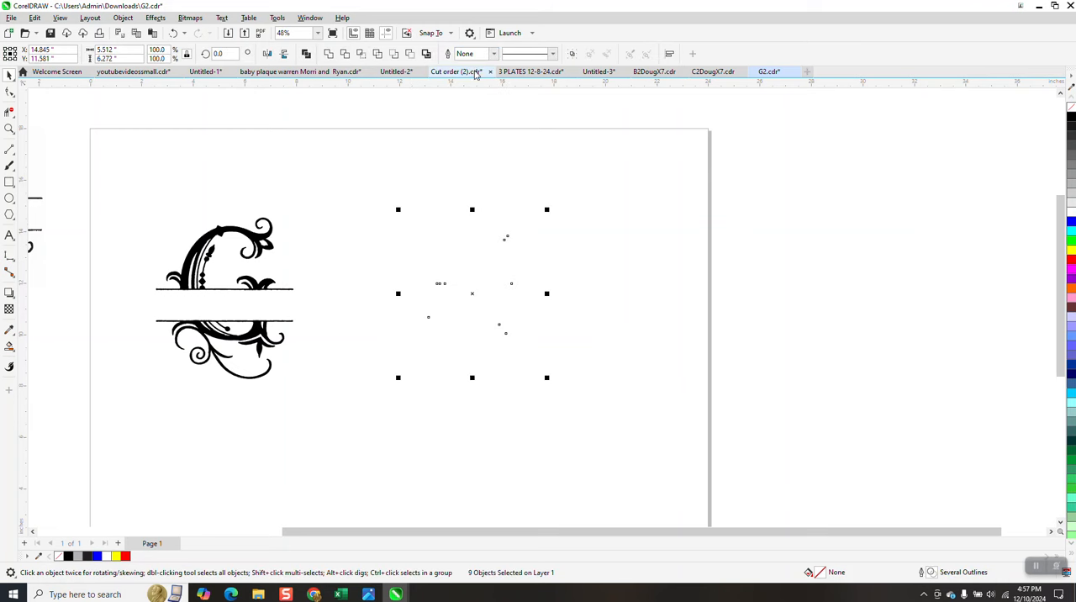
left_click(495, 55)
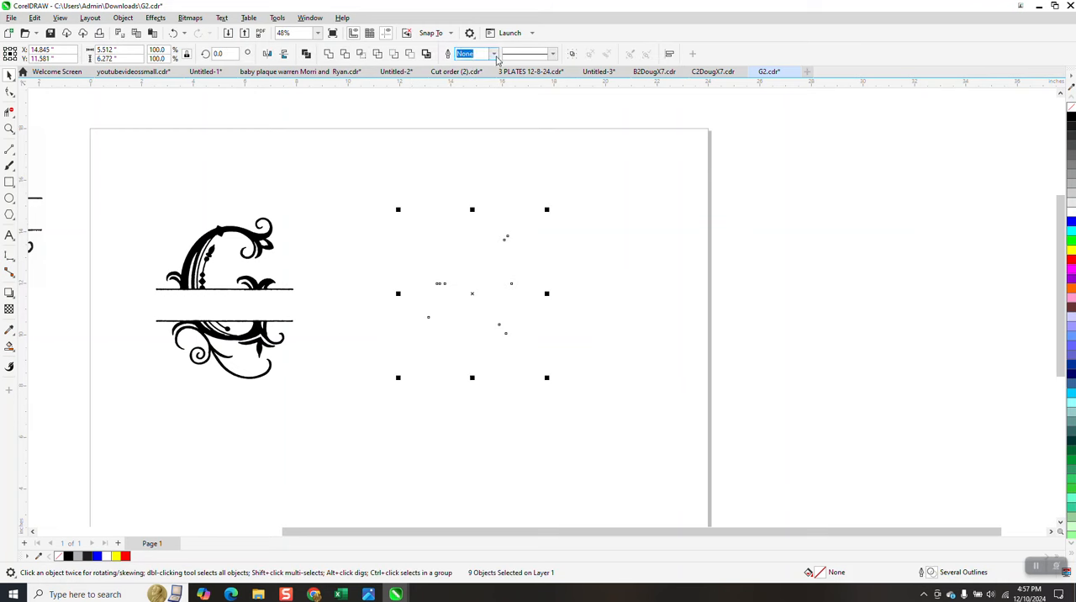
left_click(476, 73)
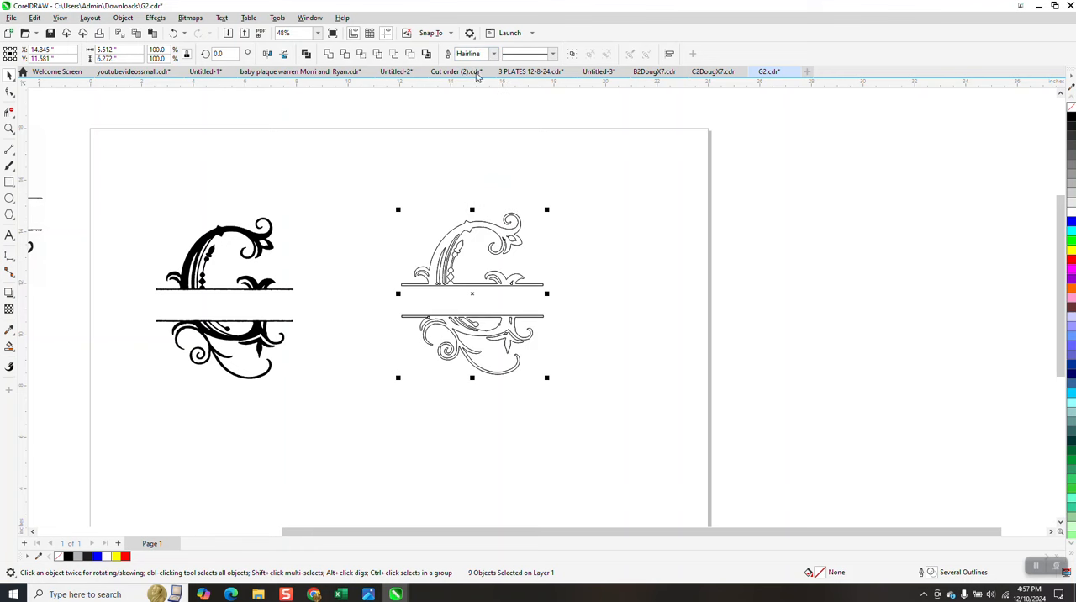
Step: Examine the smoothness of the unfilled monogram's contours around the upper curl at high magnification
left_click(9, 128)
left_click_drag(431, 210, 612, 301)
left_click_drag(317, 107, 487, 192)
scroll(567, 227, "down", 1)
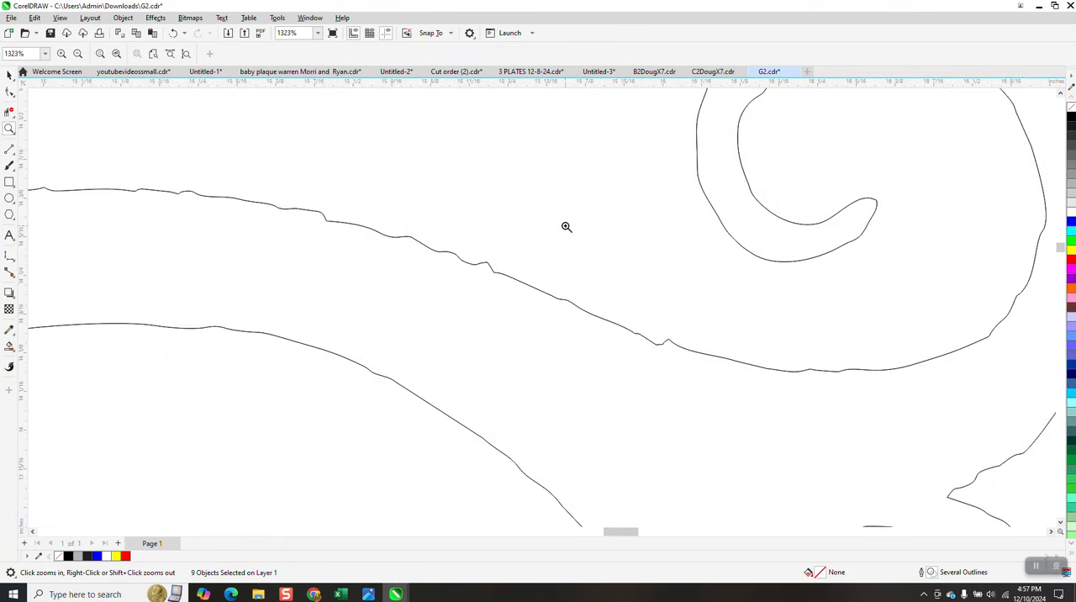
scroll(597, 244, "down", 3)
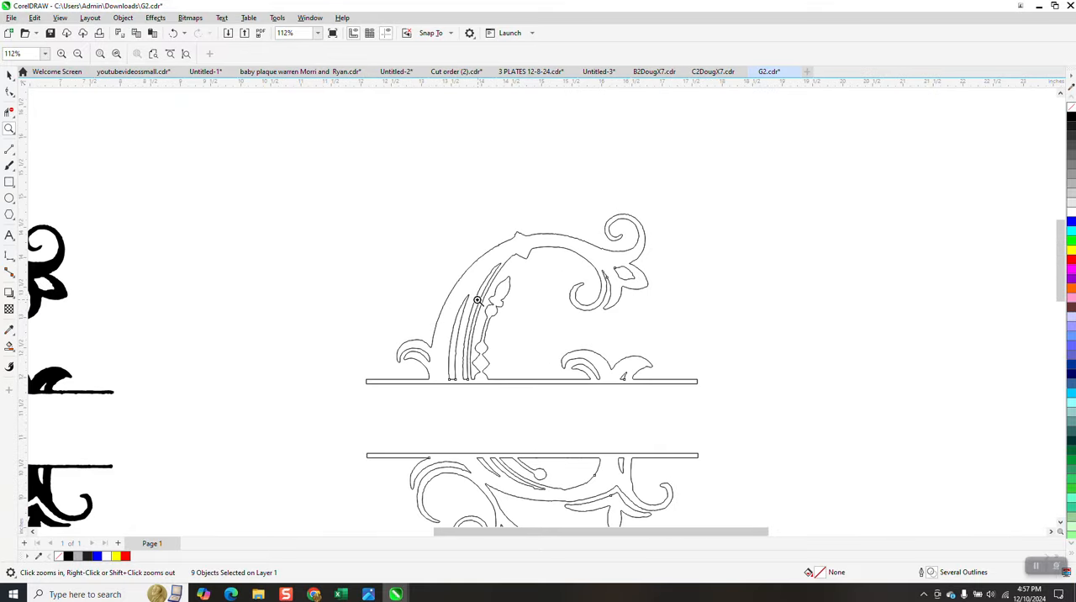
Step: Examine the node density of the monogram's upper half and the roughness of its lower stem contours
left_click(10, 75)
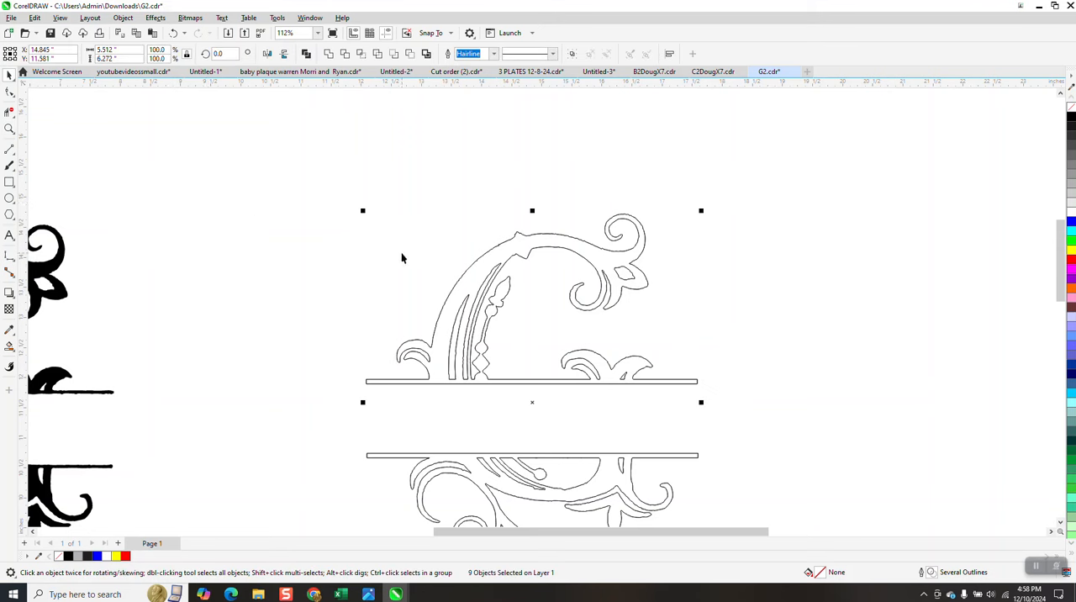
left_click(11, 93)
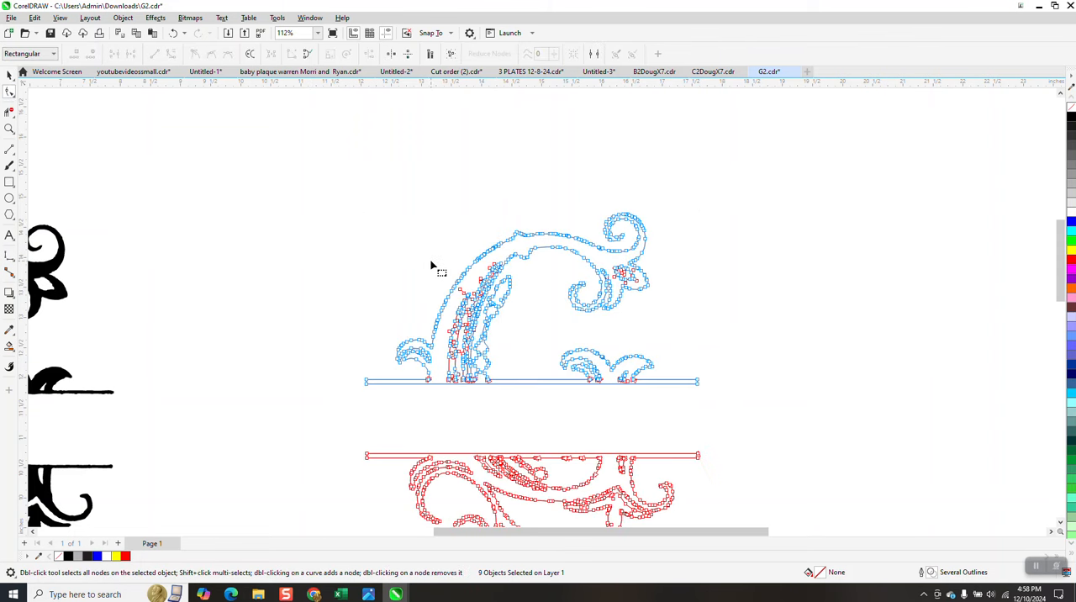
left_click_drag(329, 194, 751, 413)
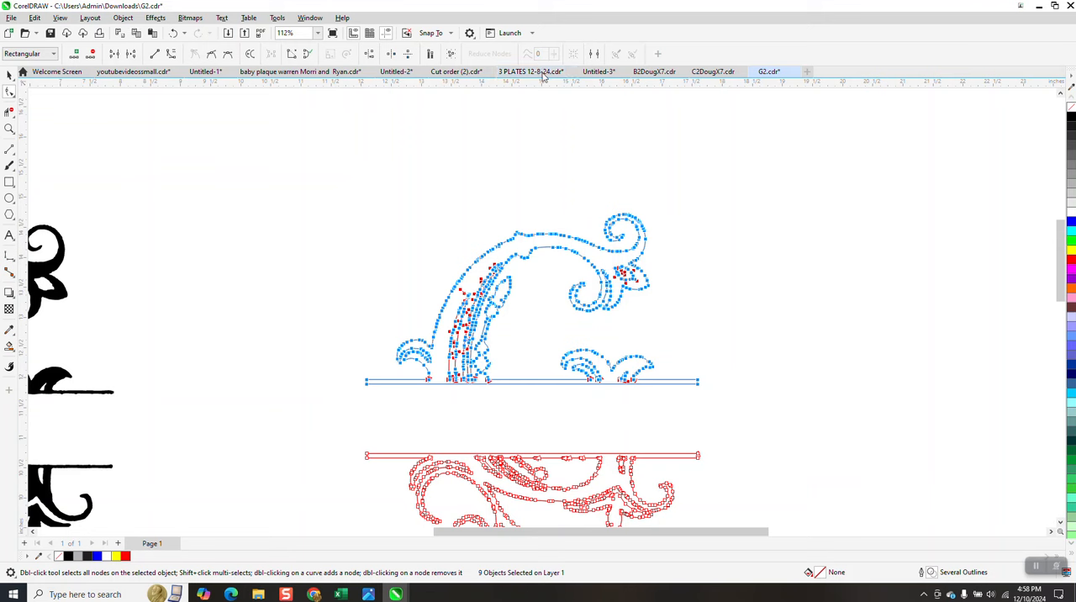
left_click(565, 193)
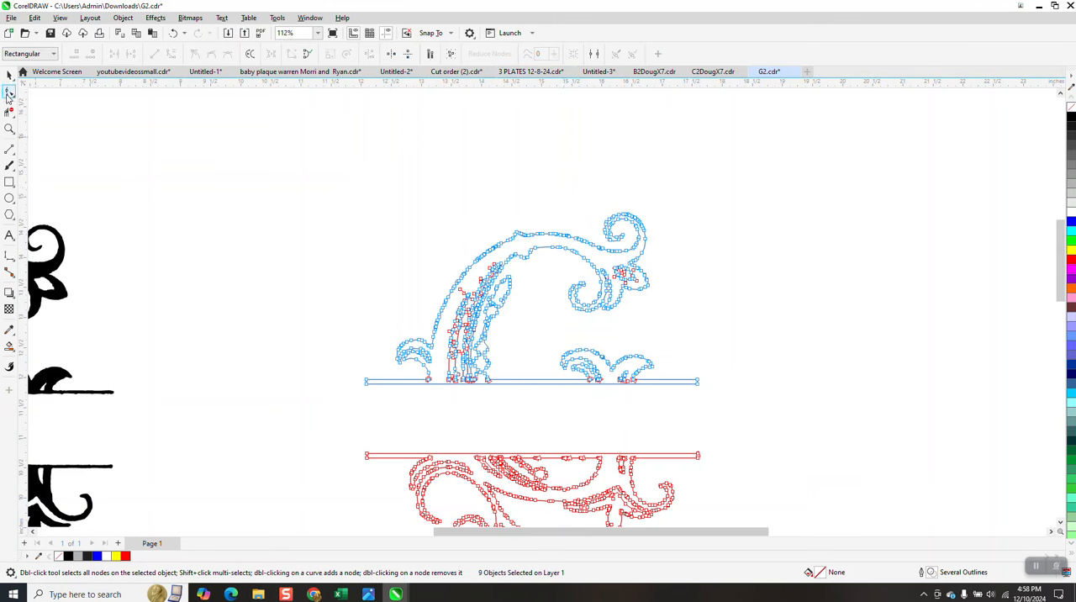
left_click(9, 128)
left_click_drag(429, 288, 524, 389)
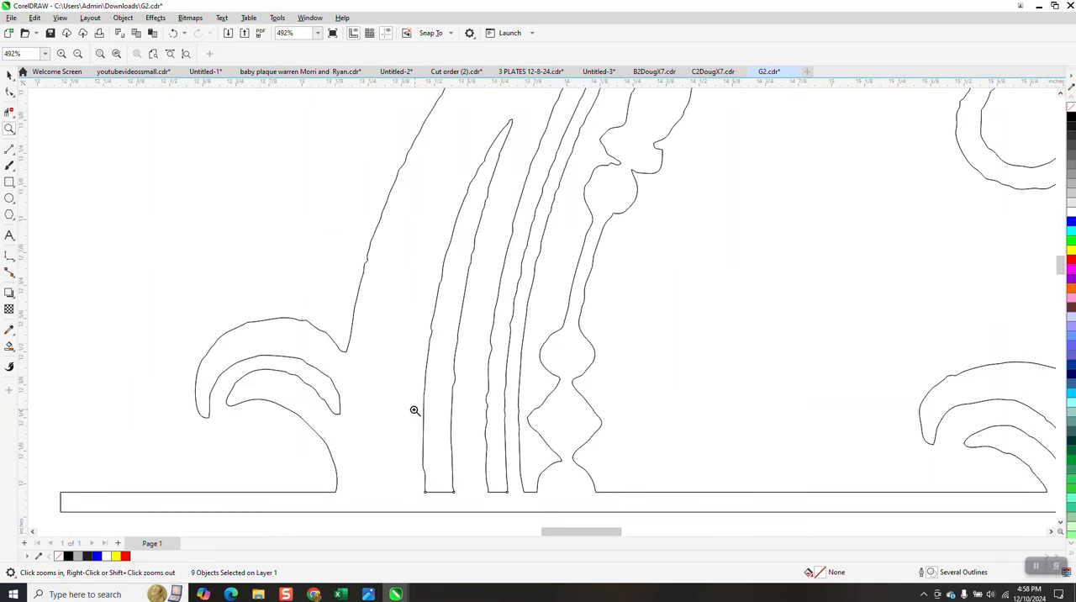
scroll(331, 202, "down", 4)
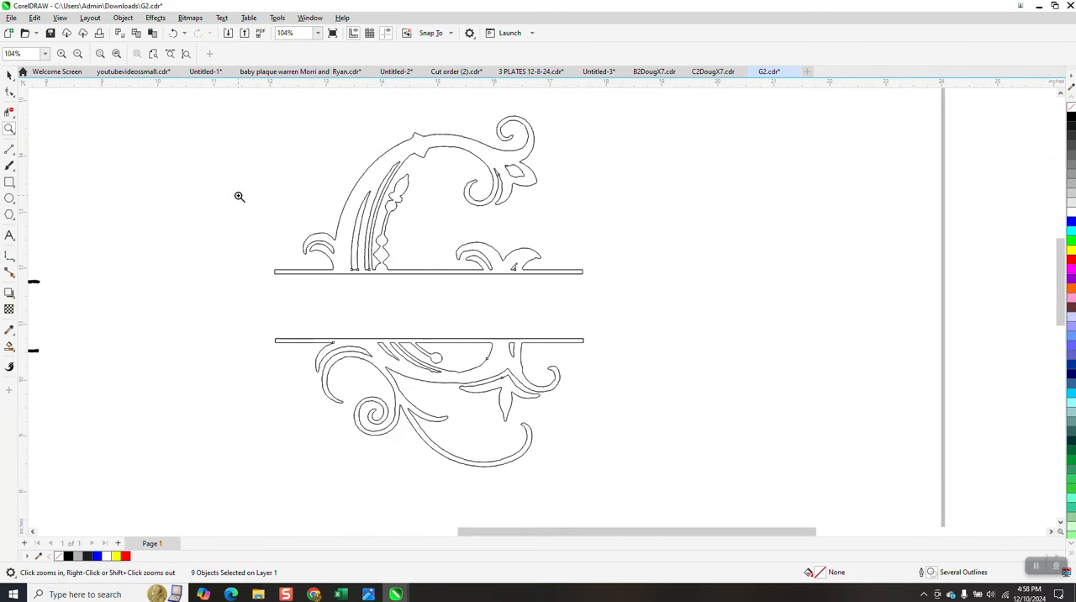
key("space")
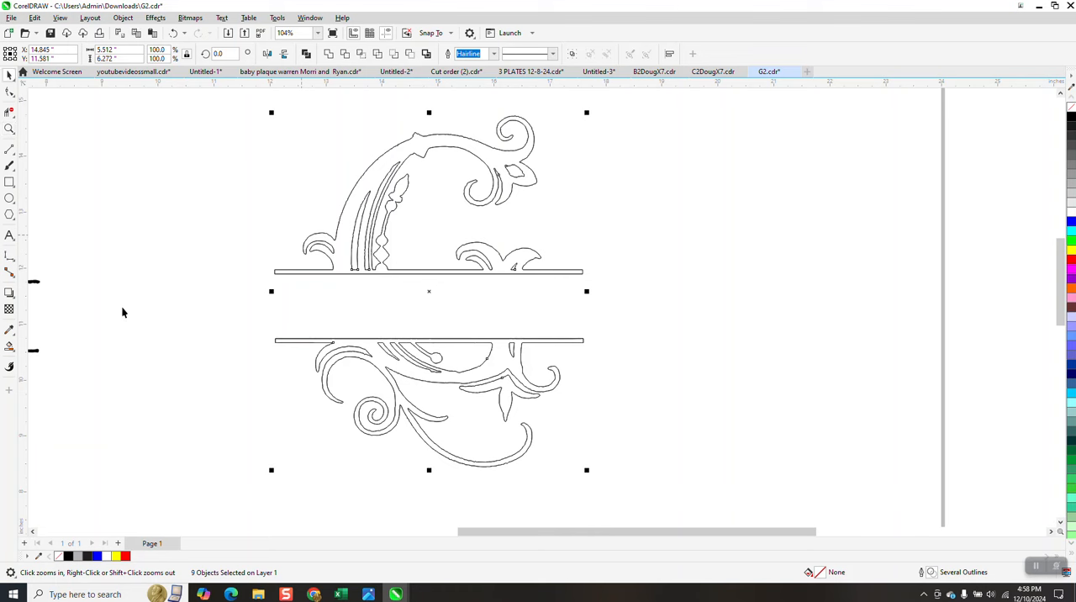
Step: Try Smart Fill in black on the outlined monogram, and undo the fill
left_click(9, 346)
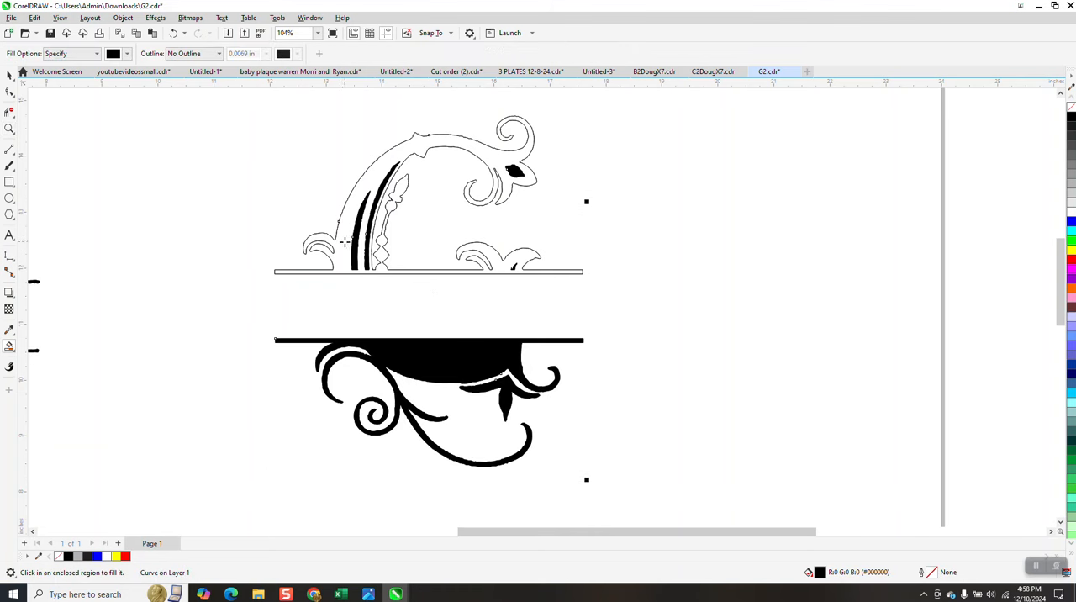
left_click(174, 33)
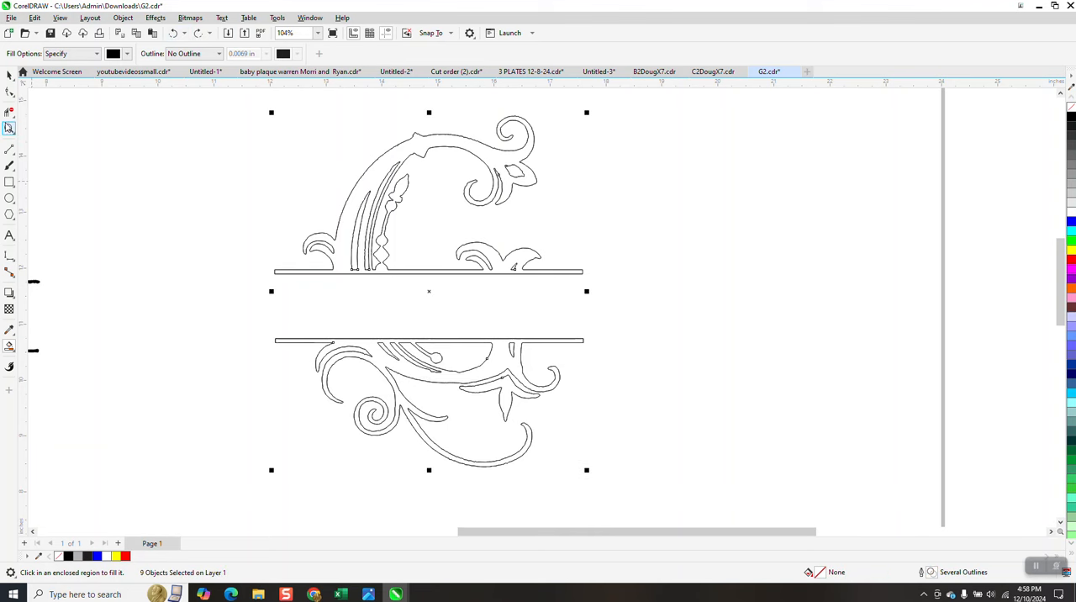
Step: Draw a rectangle about 6.19 by 3.12 in around the upper half of the outlined monogram
left_click(10, 129)
left_click_drag(318, 255, 401, 291)
left_click_drag(381, 243, 510, 285)
scroll(482, 292, "down", 2)
scroll(484, 292, "down", 6)
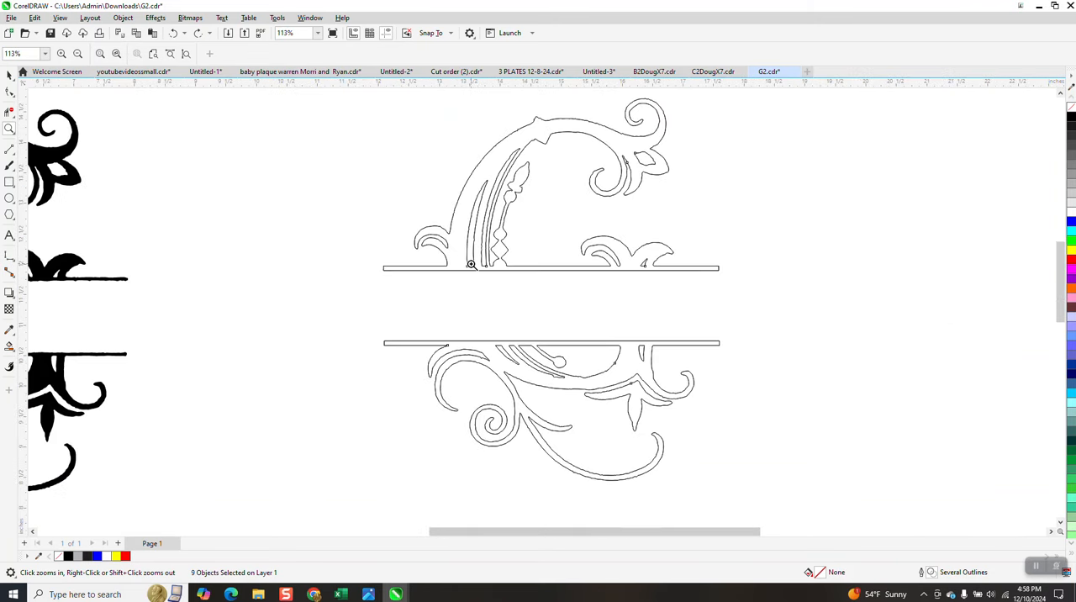
left_click(9, 182)
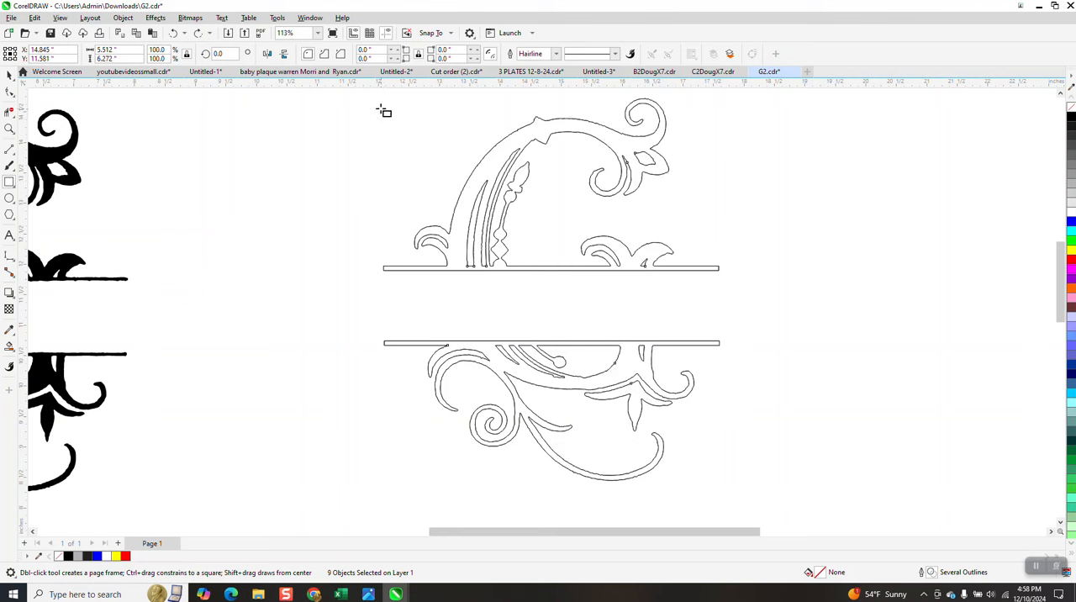
left_click_drag(362, 93, 741, 285)
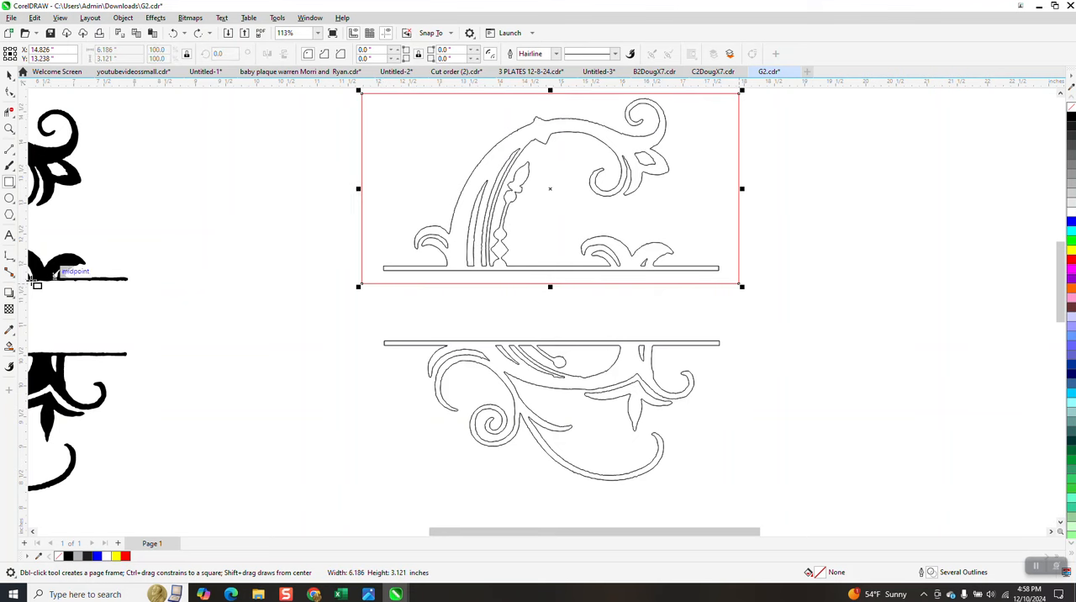
Step: Try Smart Fill at the stem inside the new rectangle, and undo the fill
left_click(465, 250)
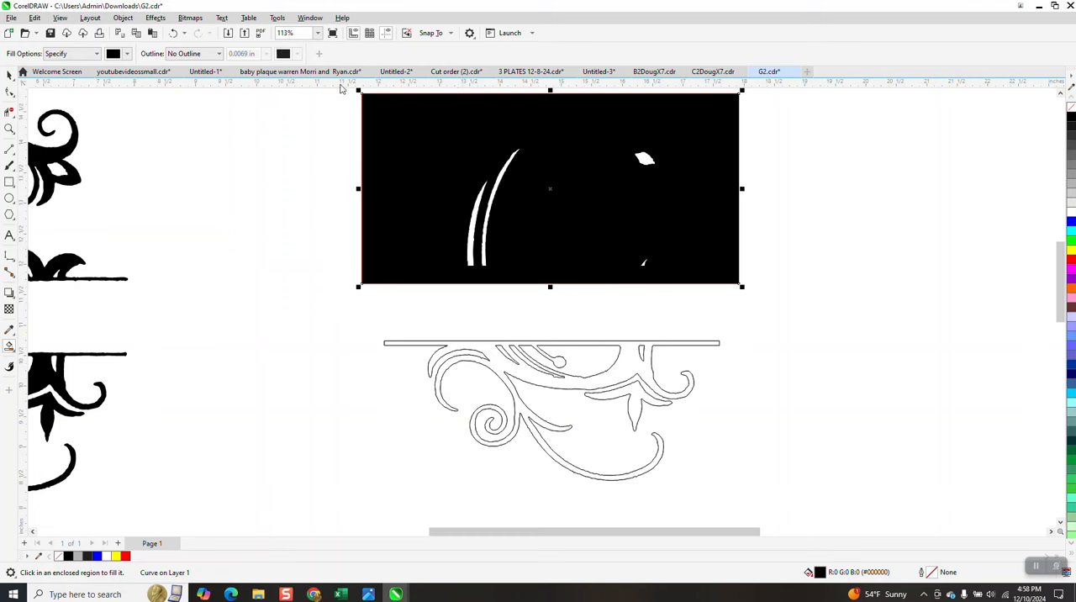
left_click(173, 32)
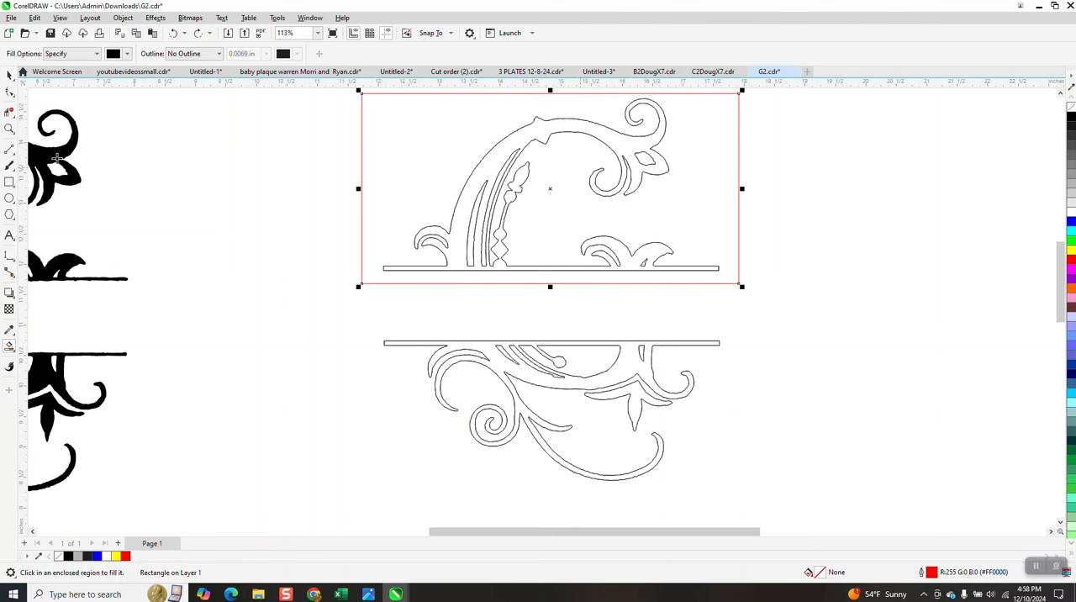
Step: Examine the contours of the upper half's stems and bud ornament up close, and inspect the nodes of its curve
left_click(9, 129)
left_click_drag(475, 150, 611, 233)
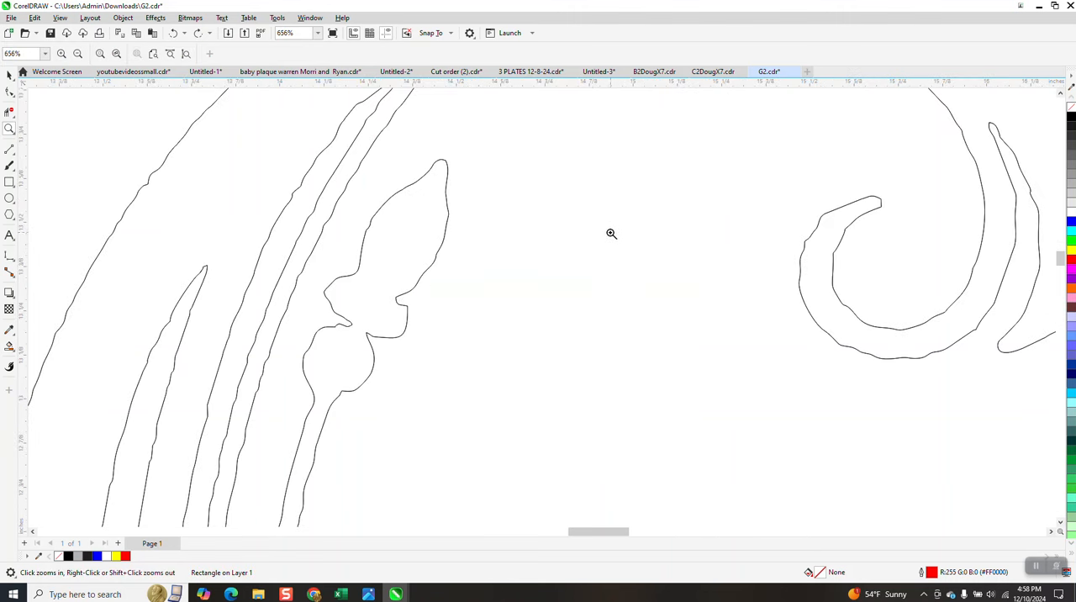
scroll(495, 297, "down", 2)
scroll(489, 282, "down", 1)
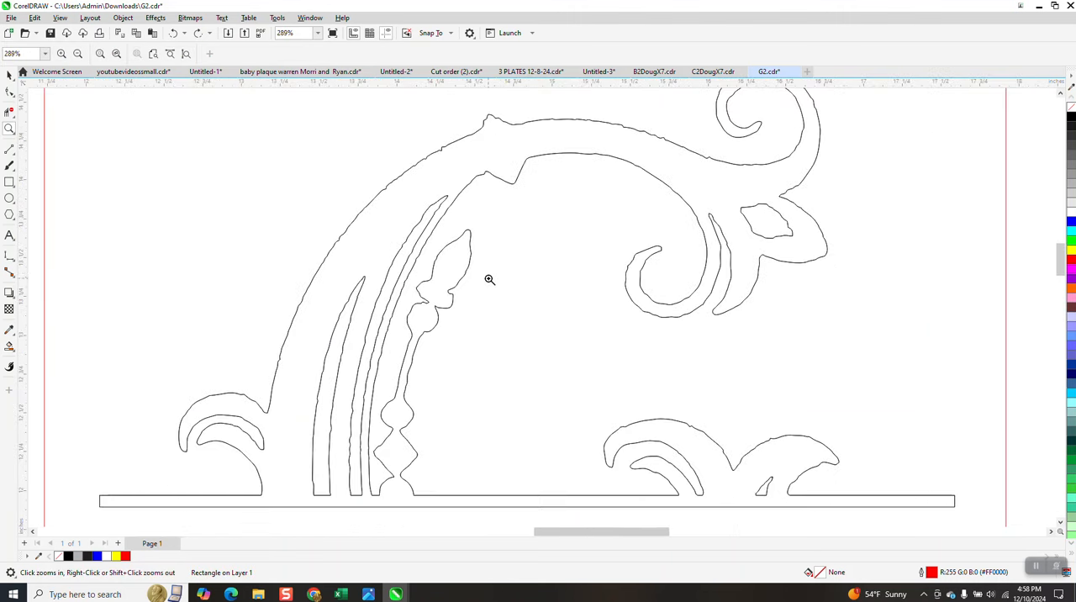
scroll(486, 248, "down", 1)
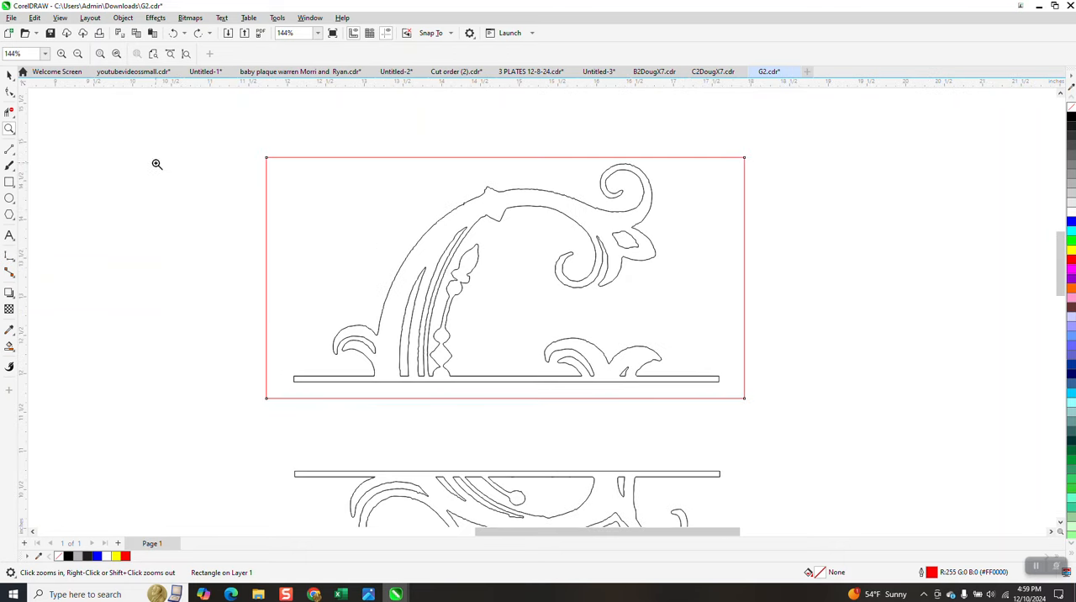
left_click(9, 91)
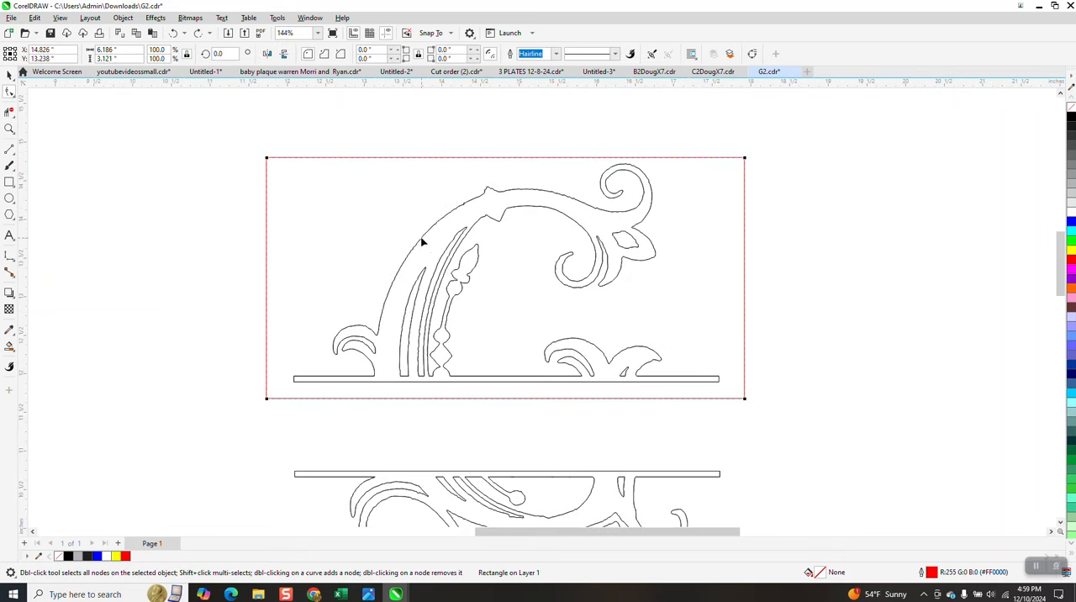
left_click(422, 242)
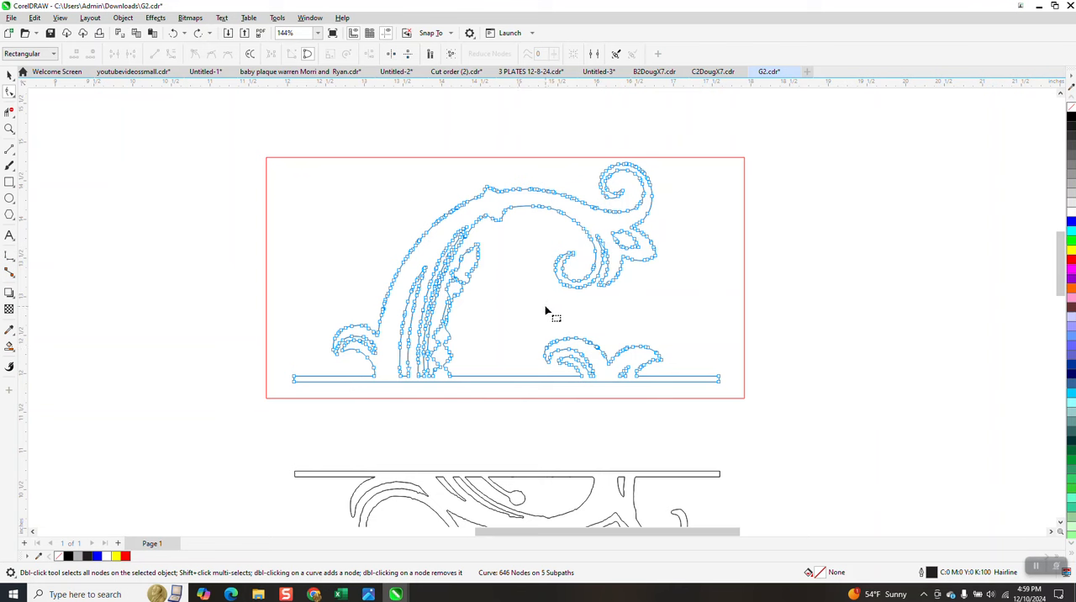
left_click(9, 129)
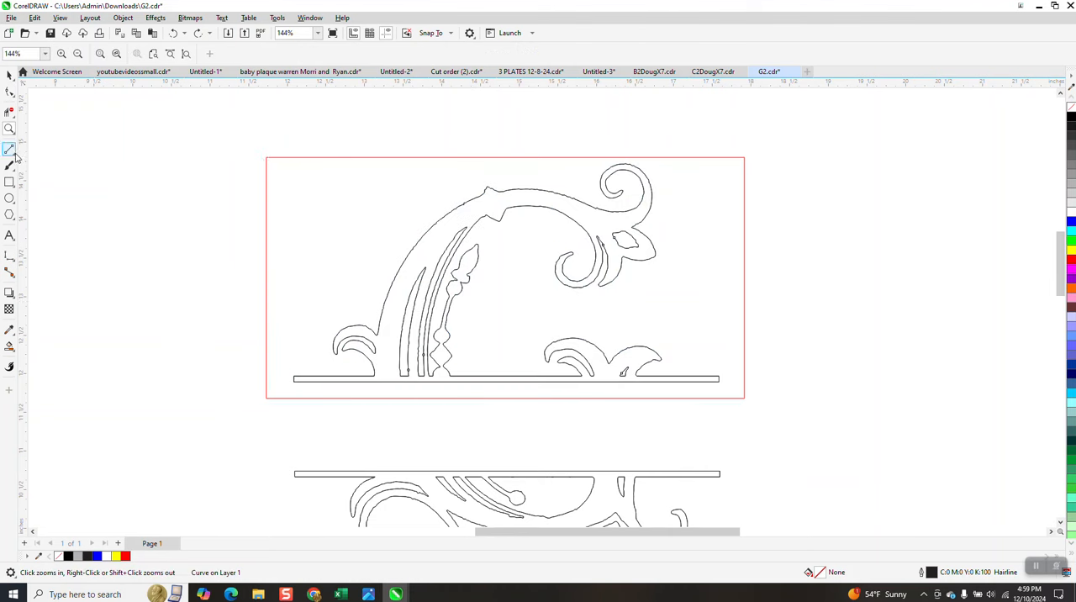
Step: Draw two straight lines across the upper half: a sloping one about 4.1 in wide through the arch, and a nearly horizontal 3.6 in one lower down
left_click(16, 158)
left_click(42, 159)
mouse_move(367, 204)
left_mouse_down()
mouse_move(407, 234)
mouse_move(682, 284)
left_mouse_up()
left_click_drag(627, 305, 348, 309)
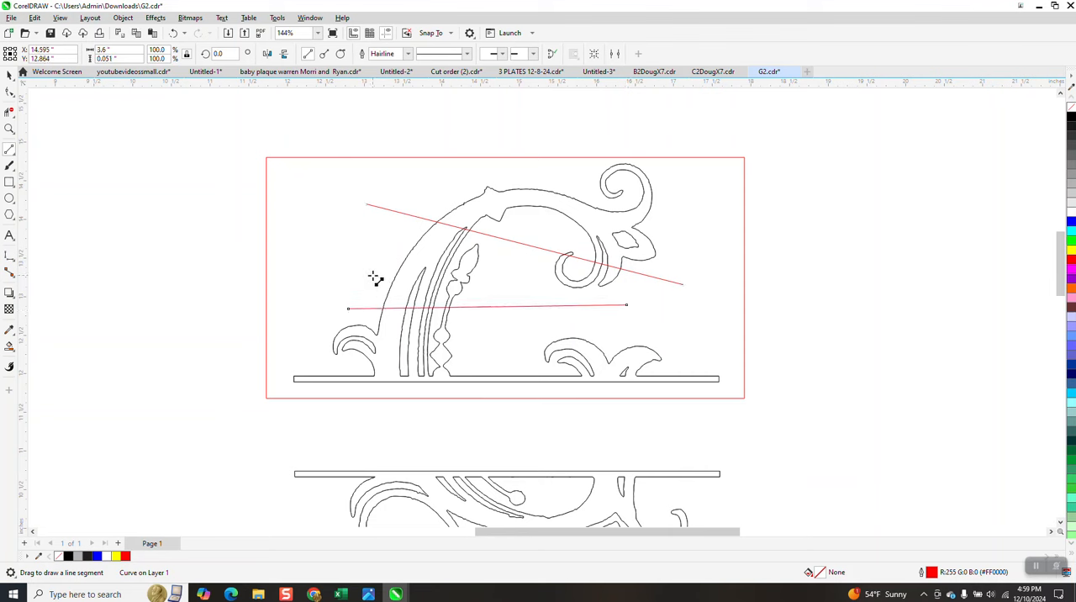
Step: Try Smart Fill in black beside the flower ornament above the sloping line, and undo the fill
left_click(10, 345)
left_click(614, 219)
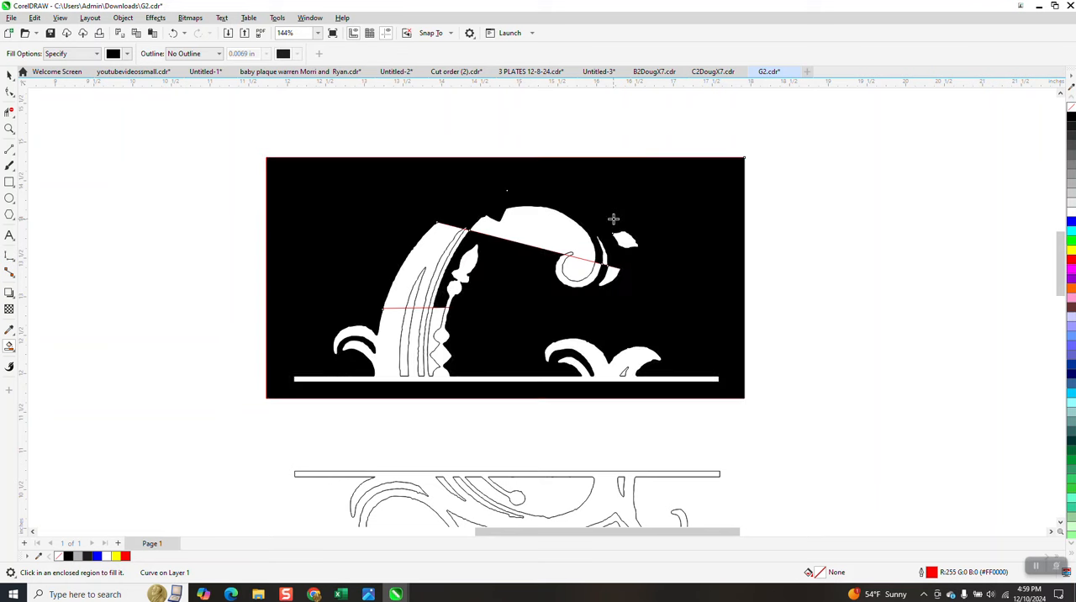
left_click(173, 32)
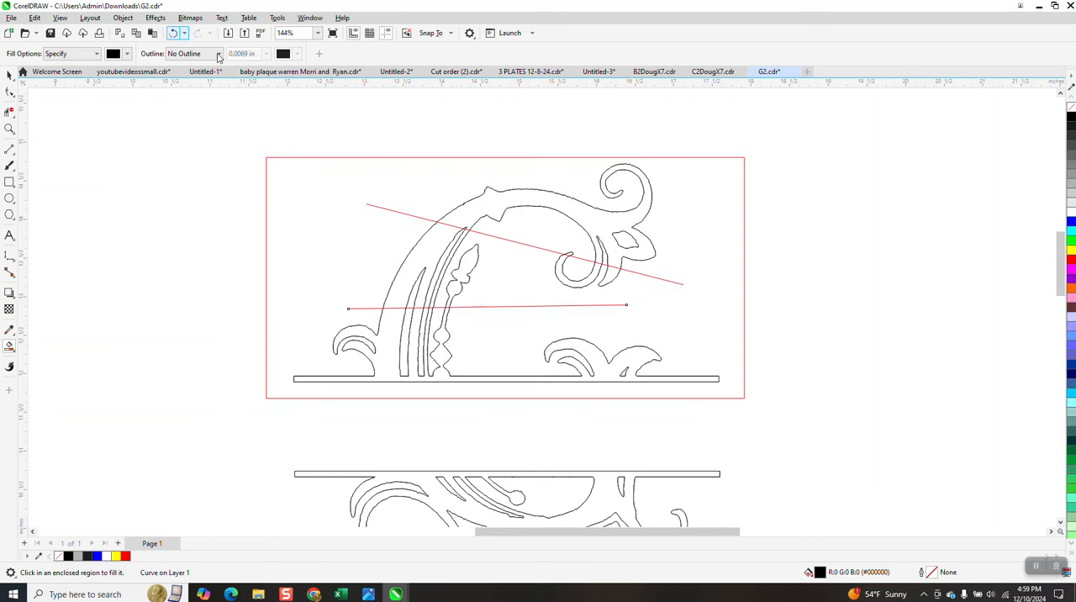
Step: Smart-fill in black the stem section between the two lines, the part below the lower line, and the bud ornament
left_click(440, 240)
left_click(392, 332)
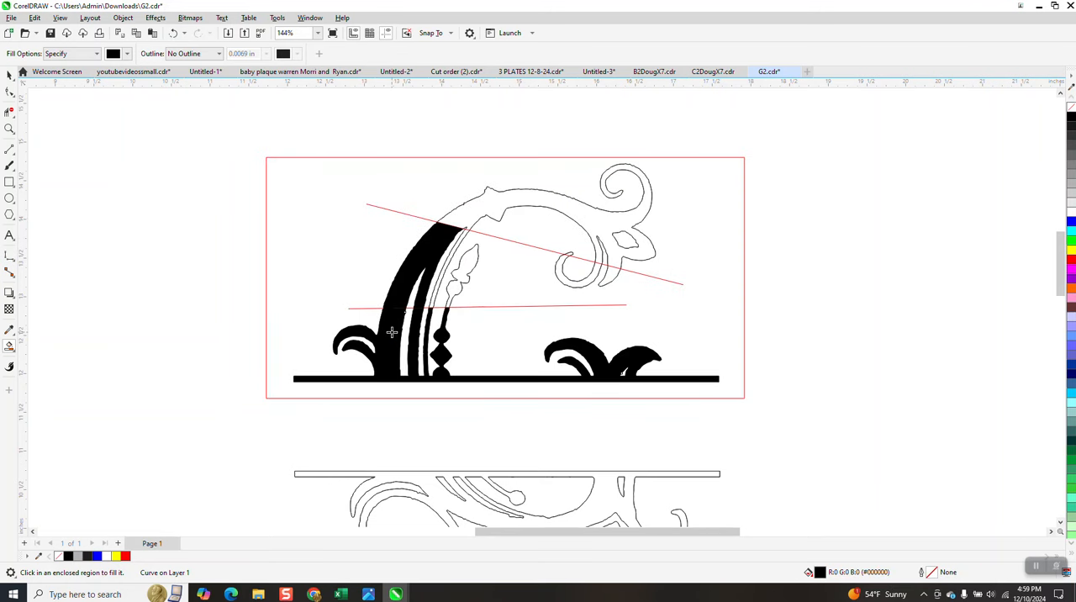
left_click(472, 264)
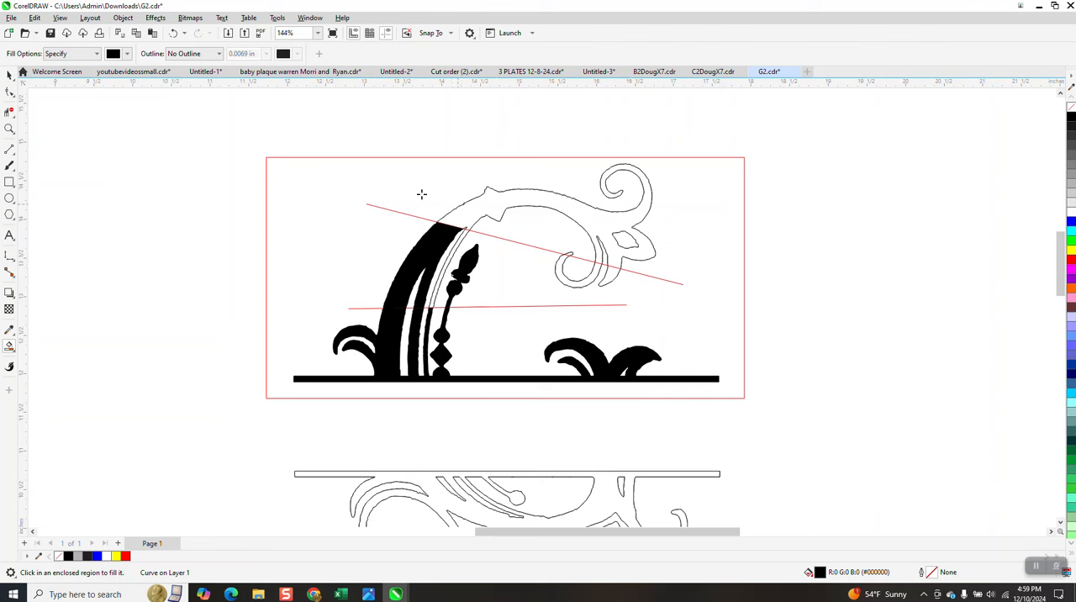
Step: Undo the black fills and the nearly horizontal line across the stems
left_click(10, 74)
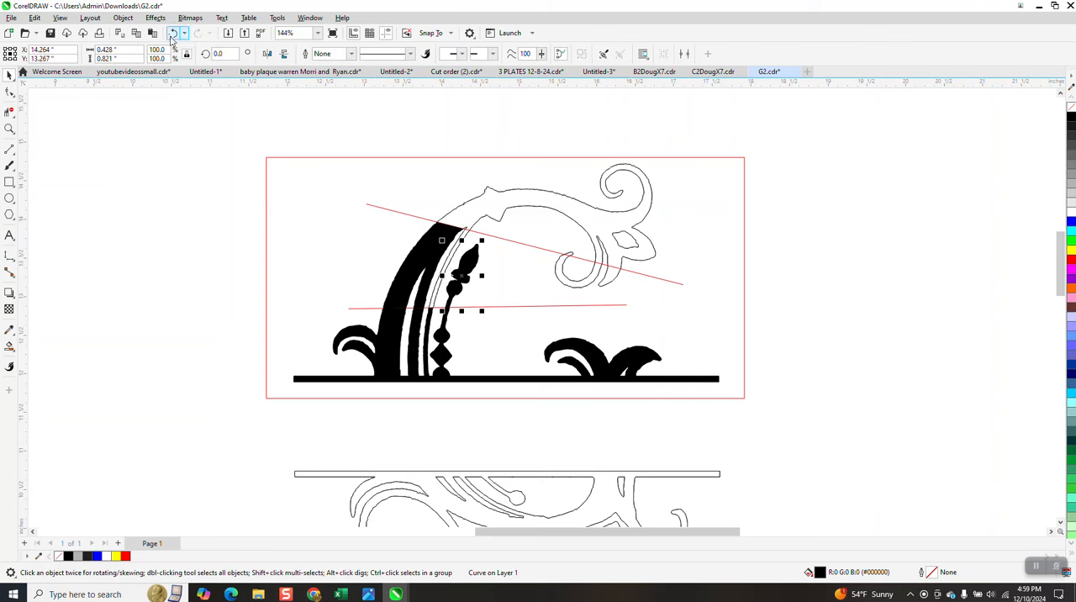
left_click(172, 33)
left_click(172, 33)
left_click(173, 33)
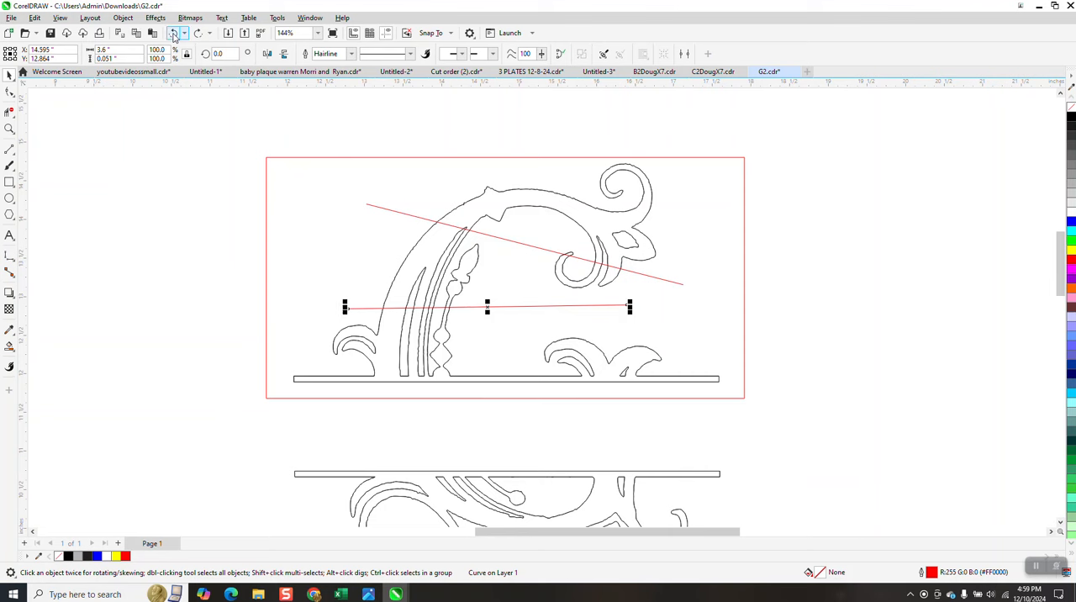
left_click(173, 33)
Step: Move the sloping line and rotate it to about 287.8° so it crosses the flower ornament, and shift the rectangle slightly up and left
left_click(514, 245)
left_click_drag(521, 242, 598, 209)
left_click(732, 186)
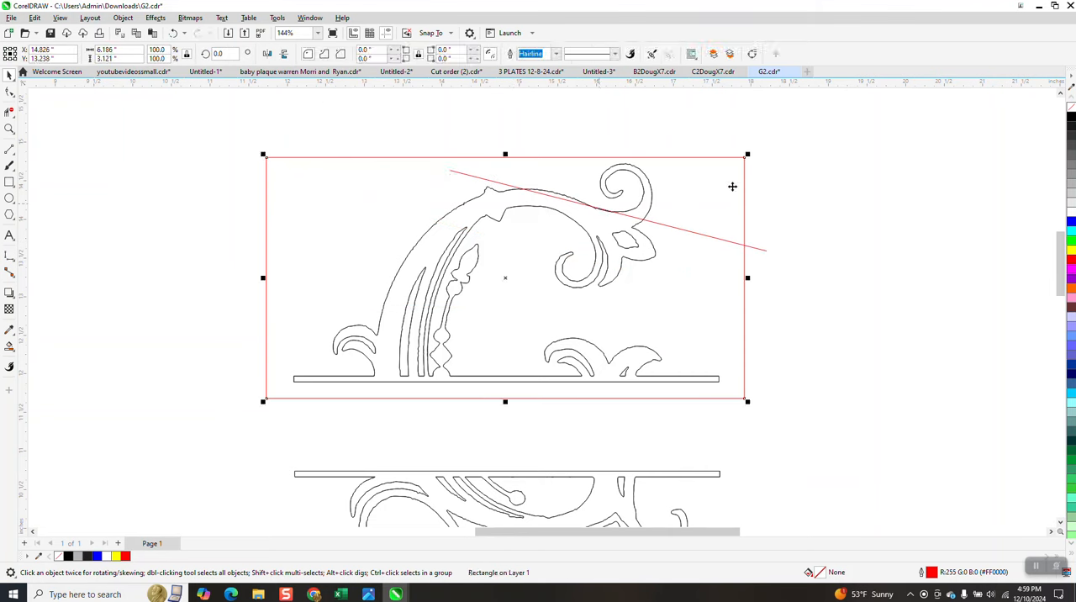
left_click(704, 237)
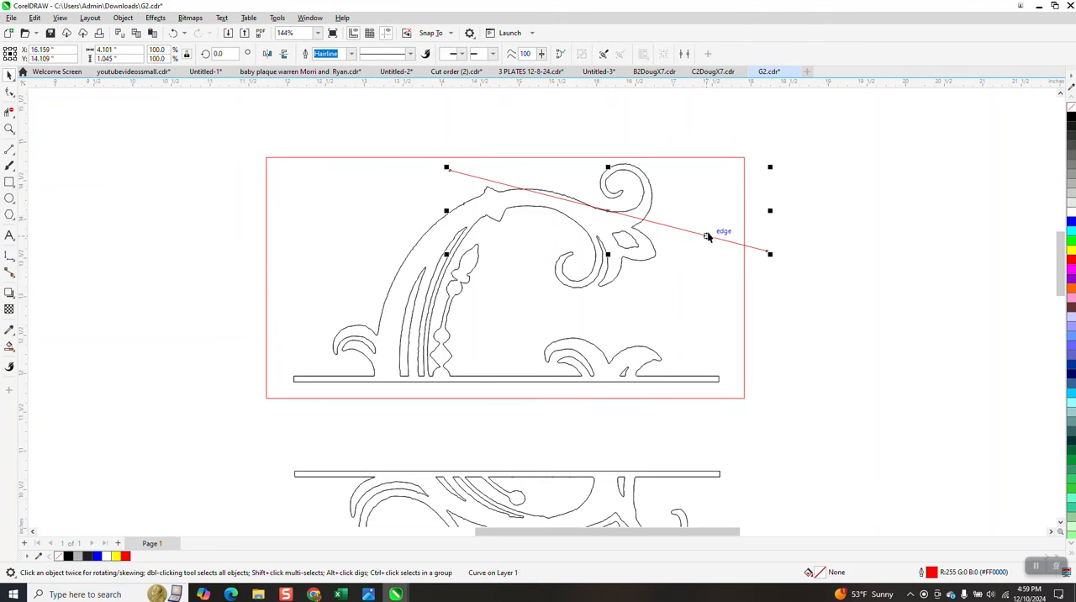
left_click(609, 211)
left_click_drag(770, 168, 636, 234)
key("Escape")
mouse_move(607, 162)
left_mouse_down()
mouse_move(568, 172)
mouse_move(597, 149)
left_mouse_up()
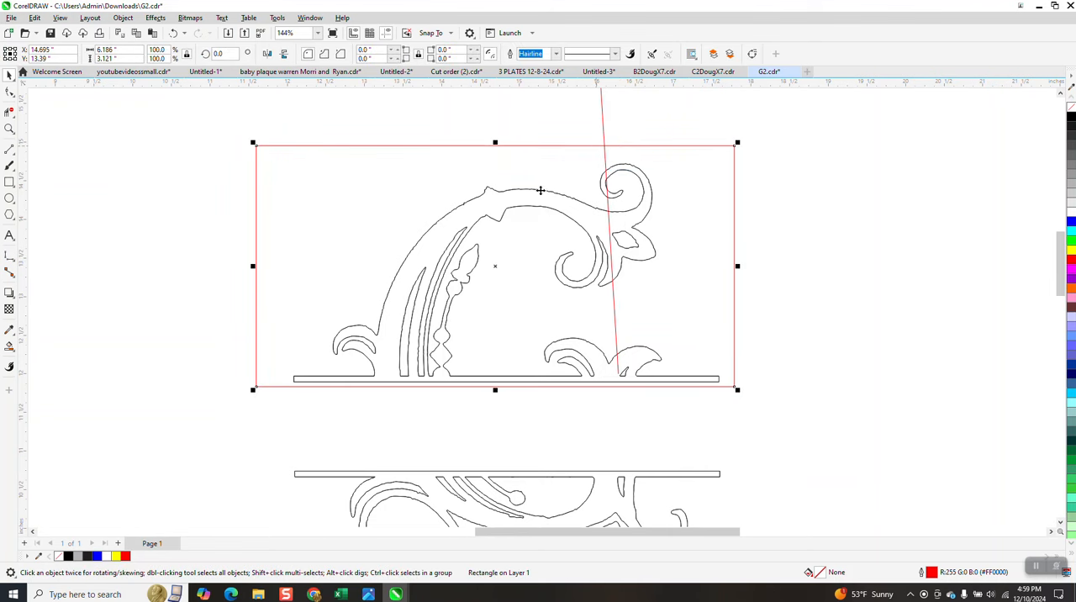
Step: Try Smart Fill in black on the flower section right of the steep line, and undo the fill
left_click(9, 345)
left_click(622, 225)
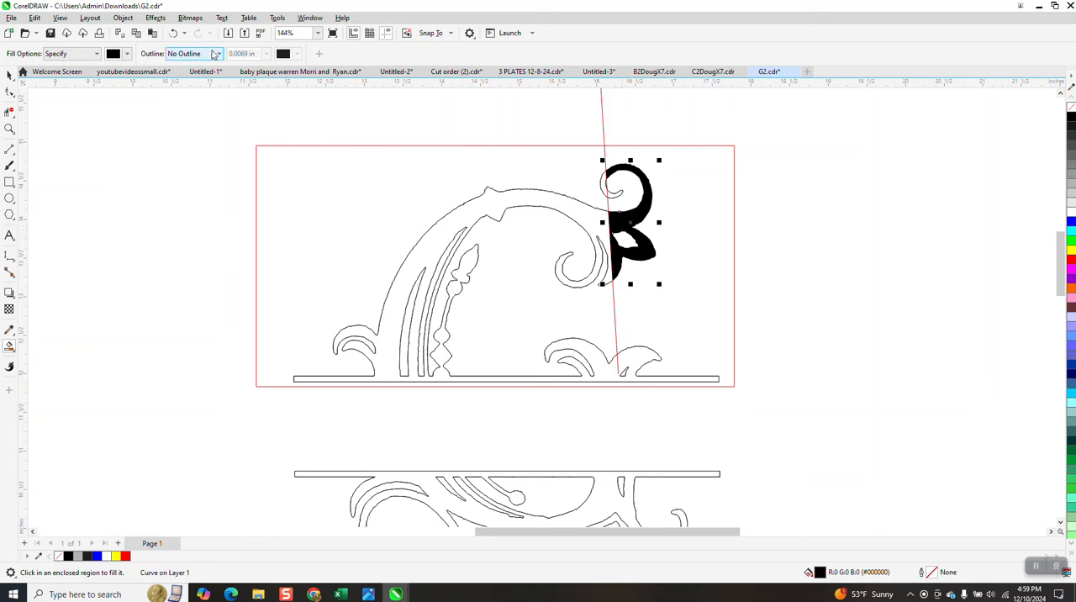
left_click(173, 33)
Step: Move the steep line left so it crosses the top of the arch, and Smart-fill the curl and flower section to its right in black
left_click(9, 74)
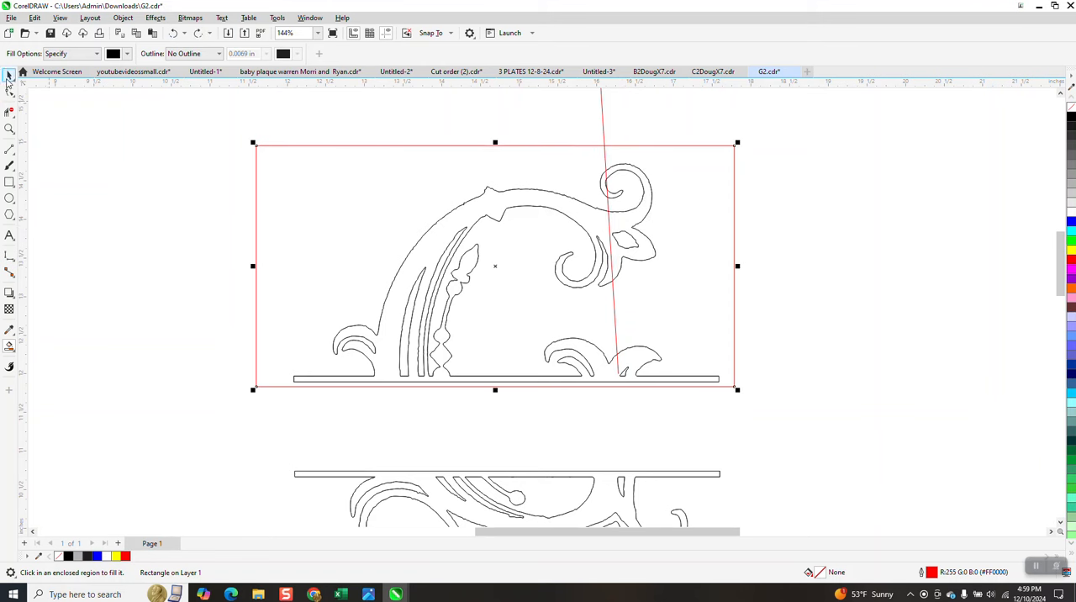
left_click(559, 127)
left_click(603, 131)
left_click_drag(603, 130, 552, 130)
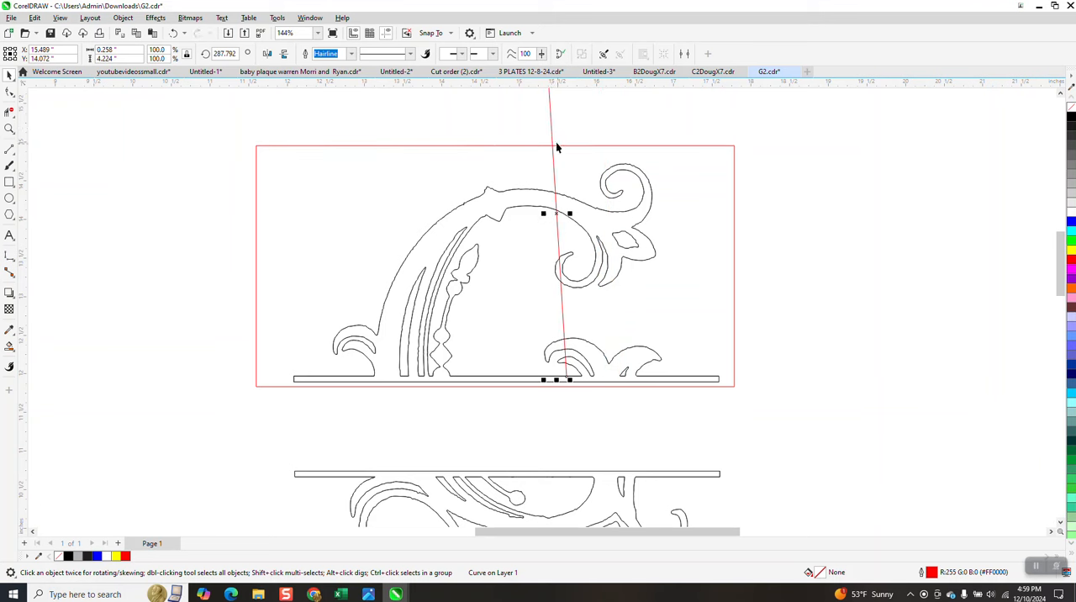
left_click_drag(553, 143, 542, 148)
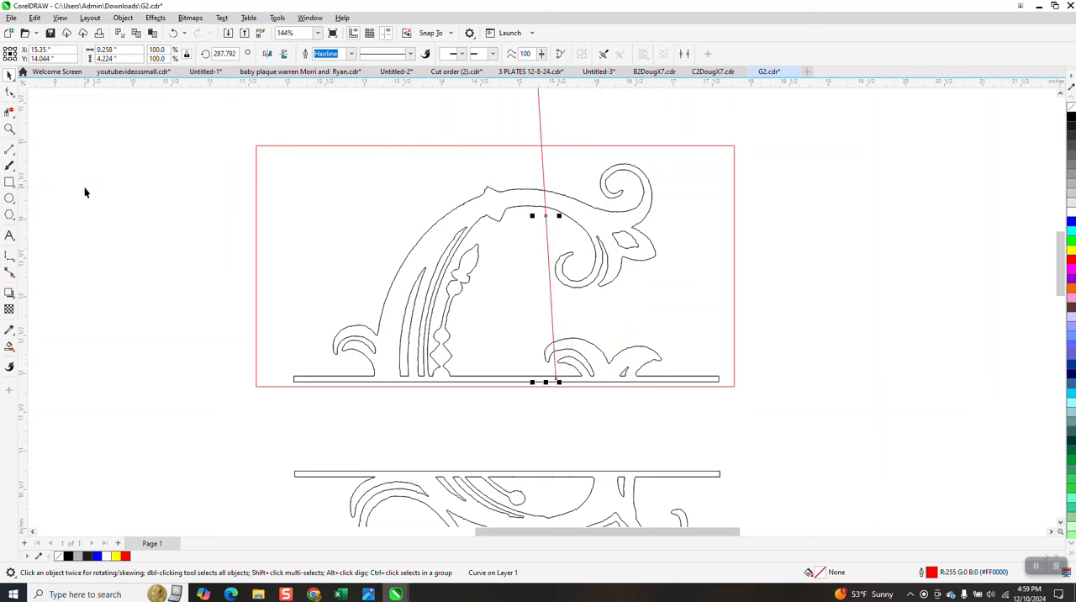
left_click(9, 345)
left_click(595, 223)
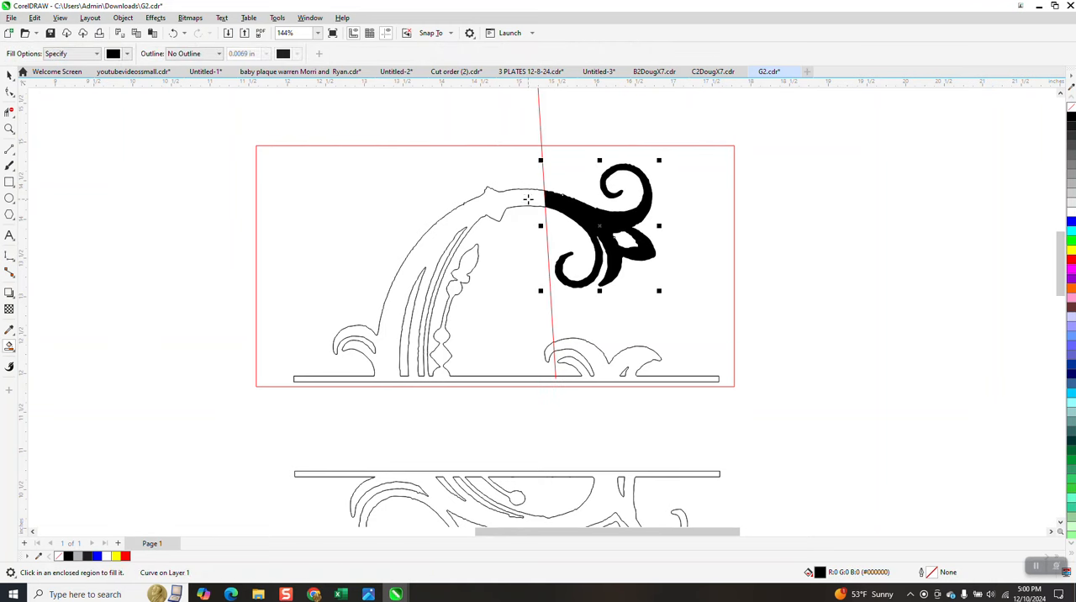
Step: Try Smart Fill on the arch section left of the steep line, and undo it along with the flower section's black fill
left_click(528, 199)
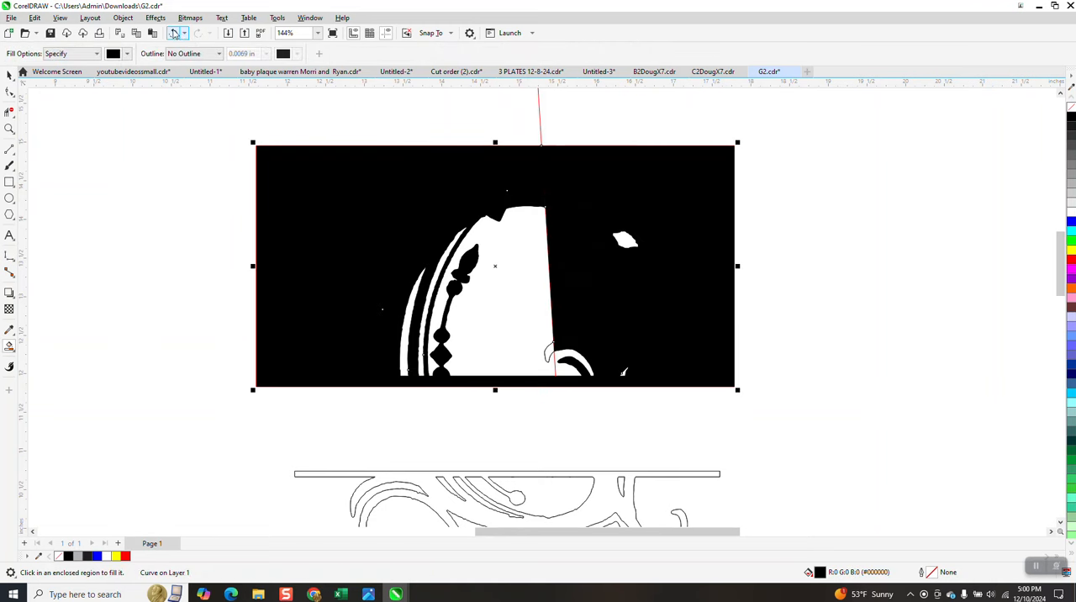
left_click(174, 33)
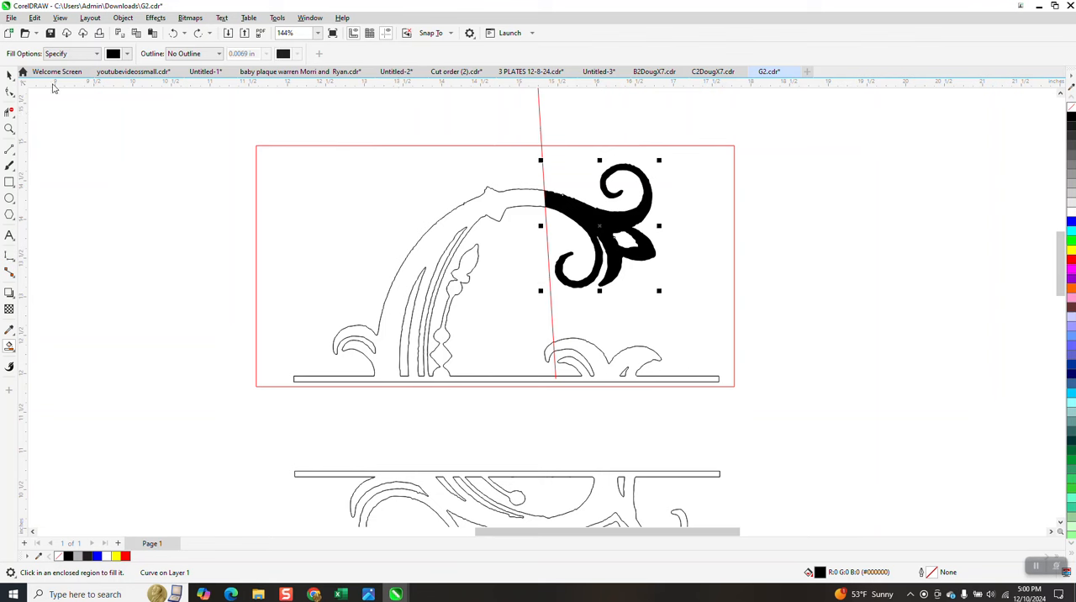
left_click(175, 33)
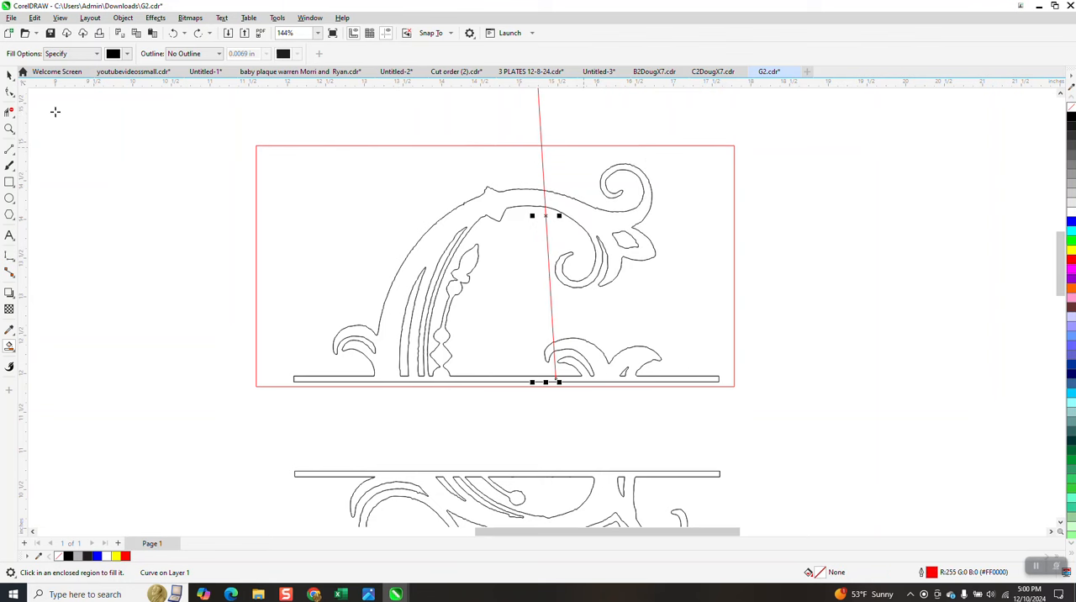
left_click(8, 77)
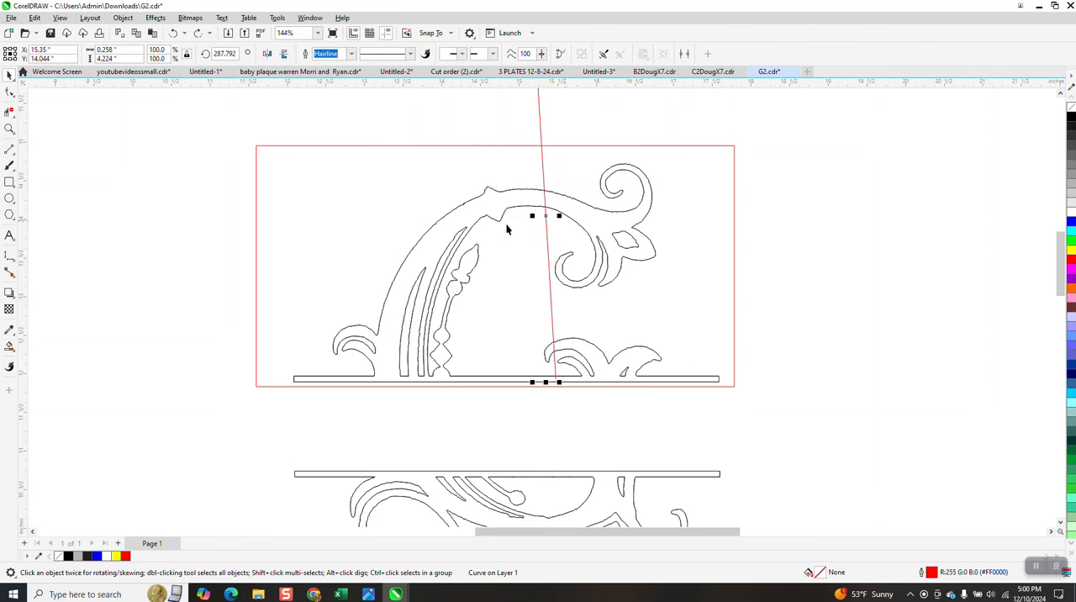
Step: Draw a diagonal line across the arch's upper left, try Smart Fill between it and the steep line, and undo the fill
left_click(10, 149)
left_click_drag(404, 166, 504, 251)
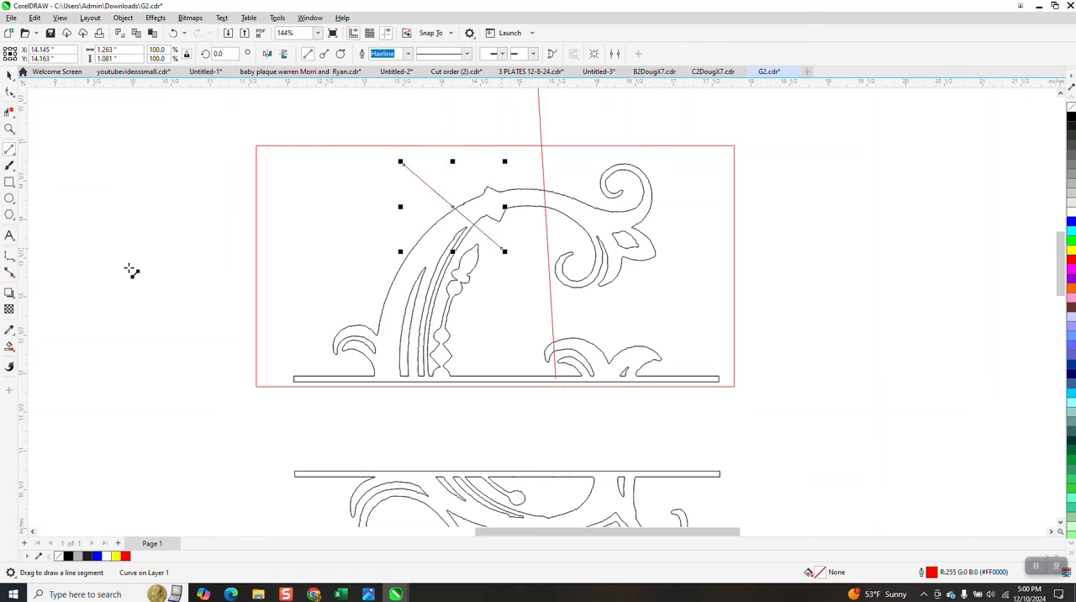
left_click(9, 346)
left_click(476, 206)
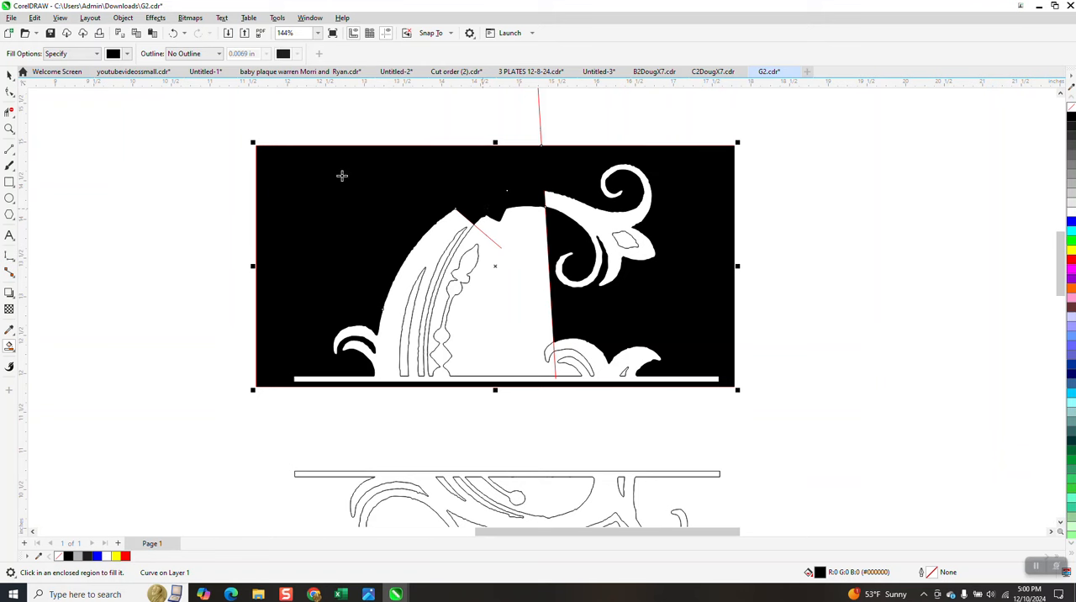
left_click(173, 33)
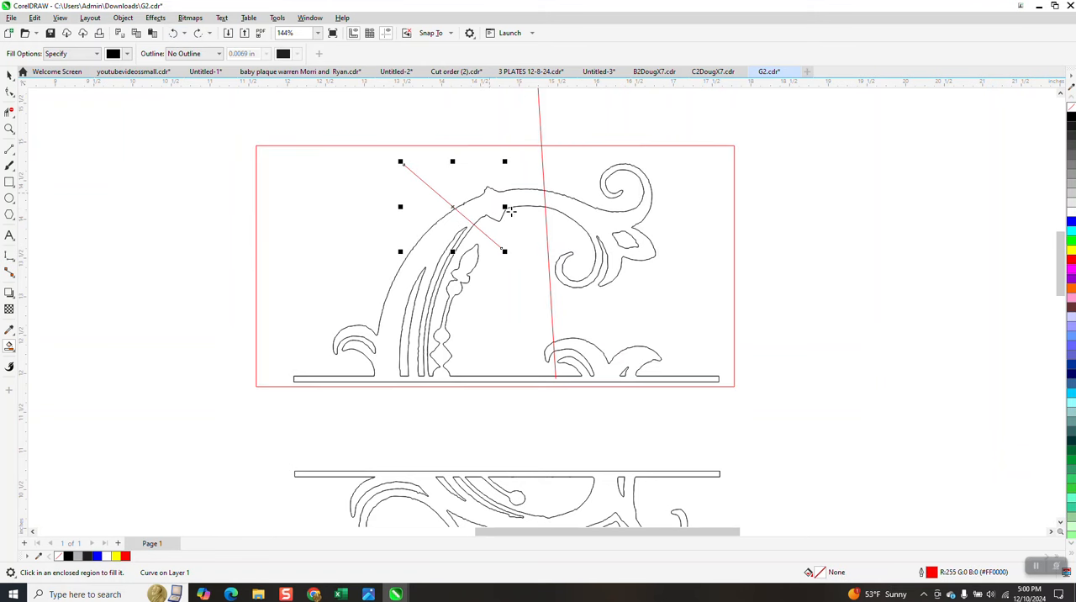
Step: Draw two short sloping lines across the top of the arch, one at the notch and one just left of the steep line
left_click(9, 129)
left_click_drag(404, 171, 630, 275)
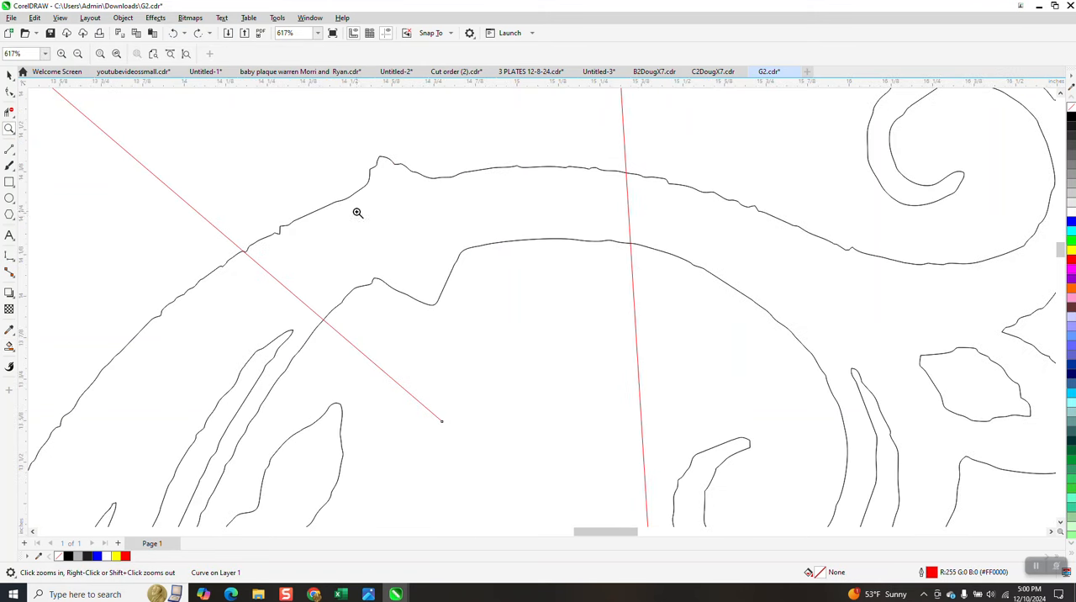
left_click_drag(326, 159, 457, 195)
scroll(410, 178, "down", 3)
scroll(409, 178, "down", 2)
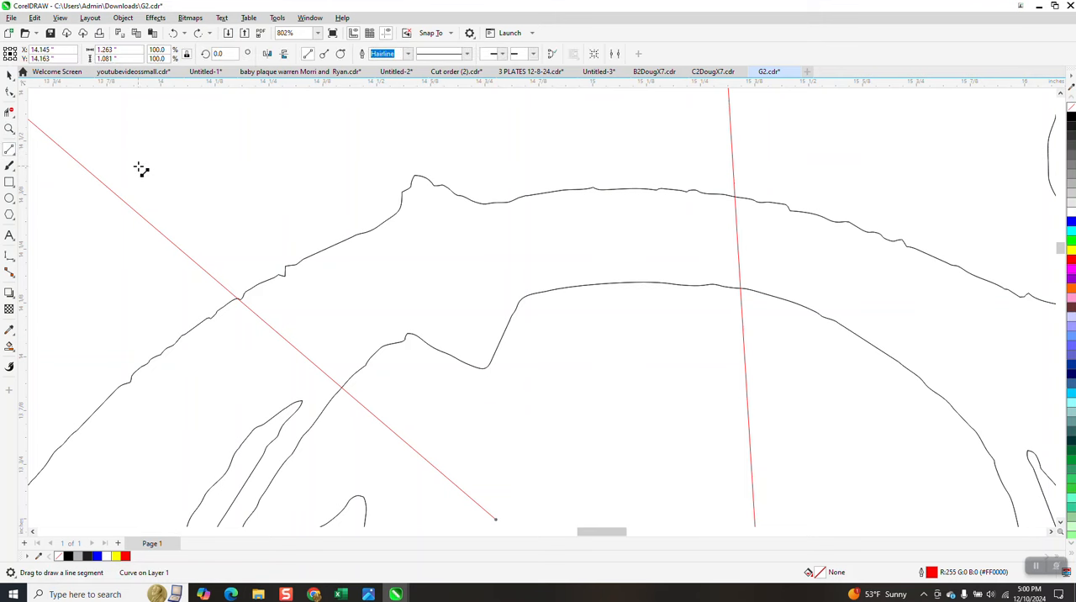
left_click_drag(402, 146, 556, 381)
left_click_drag(618, 143, 680, 349)
Step: Test Smart Fill in black on the three arch sections between the dividing lines, and undo the fills
left_click(10, 347)
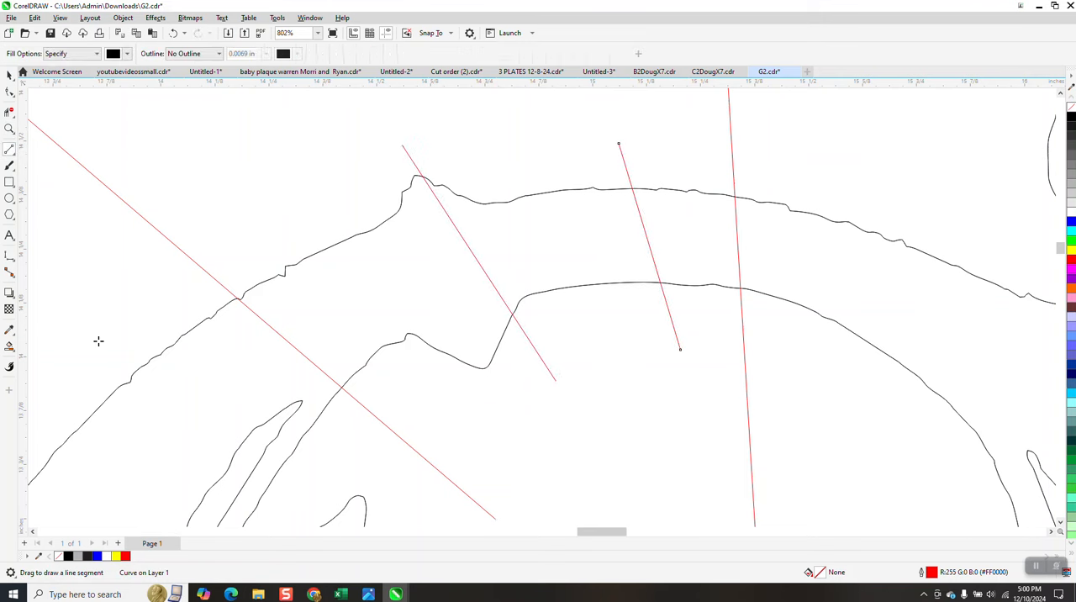
left_click(538, 248)
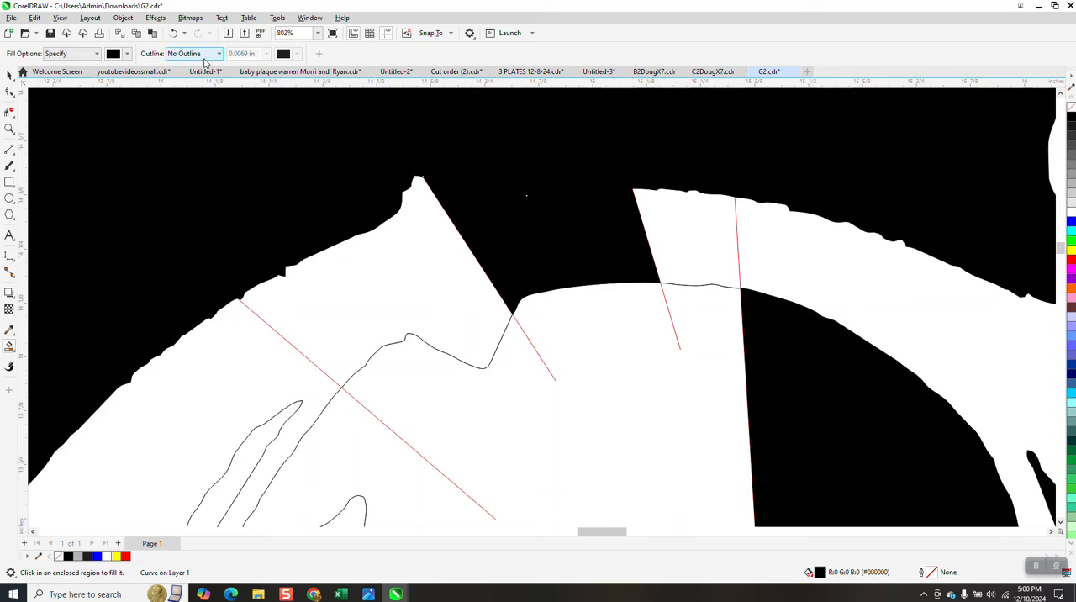
left_click(173, 33)
left_click(310, 302)
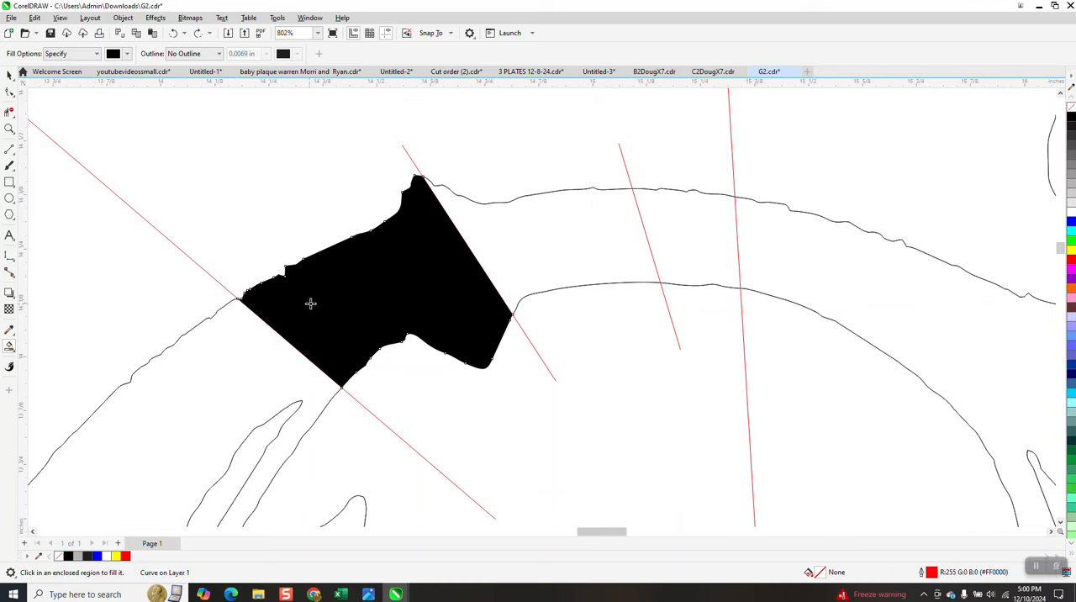
left_click(733, 242)
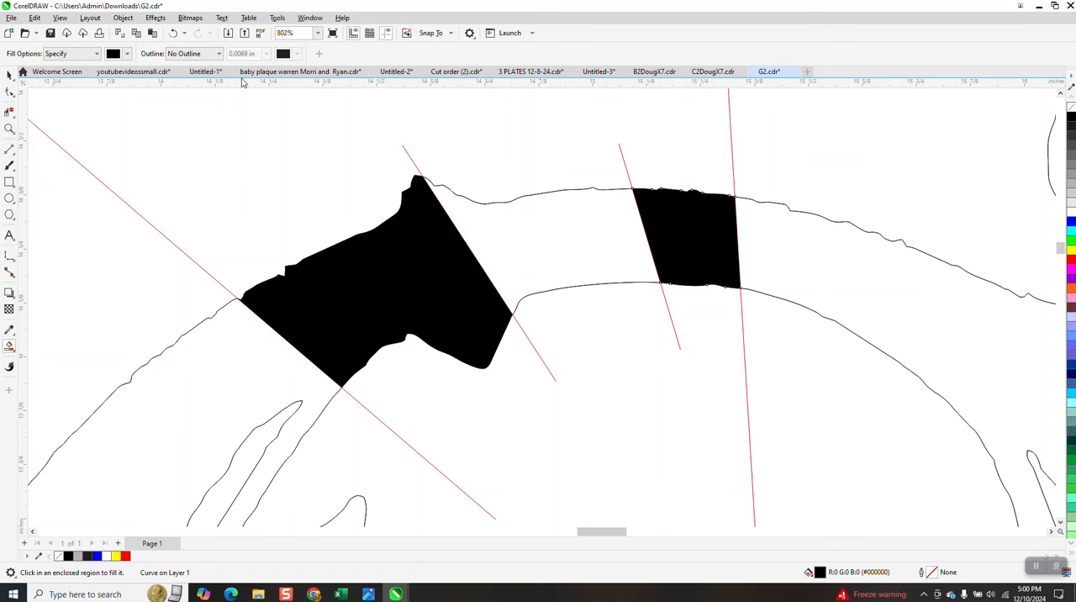
left_click(173, 33)
left_click(173, 33)
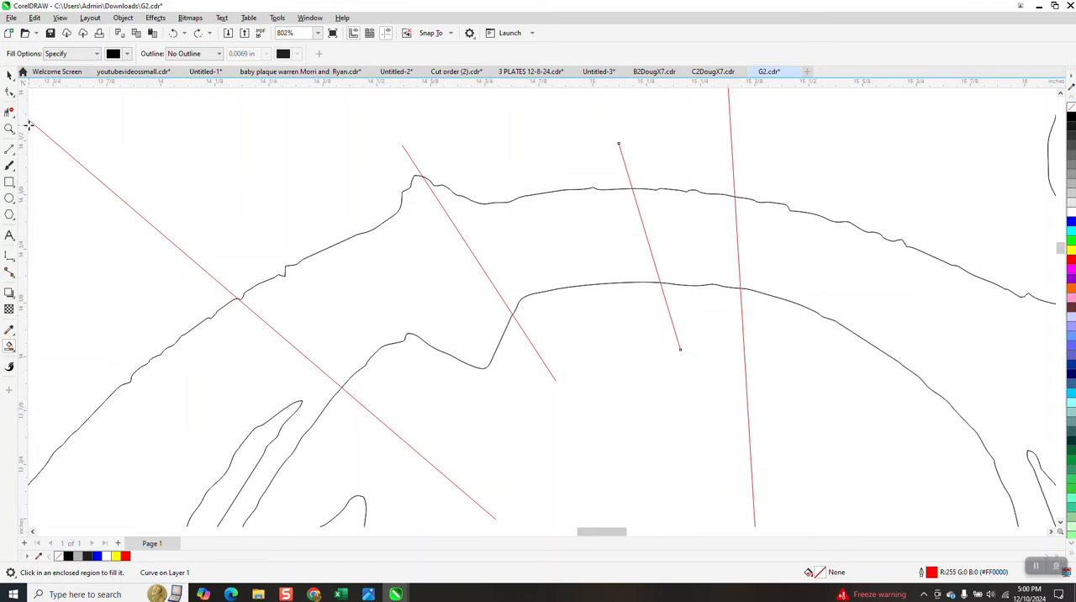
Step: Select the arch outline with the Shape tool to display its nodes
left_click(9, 92)
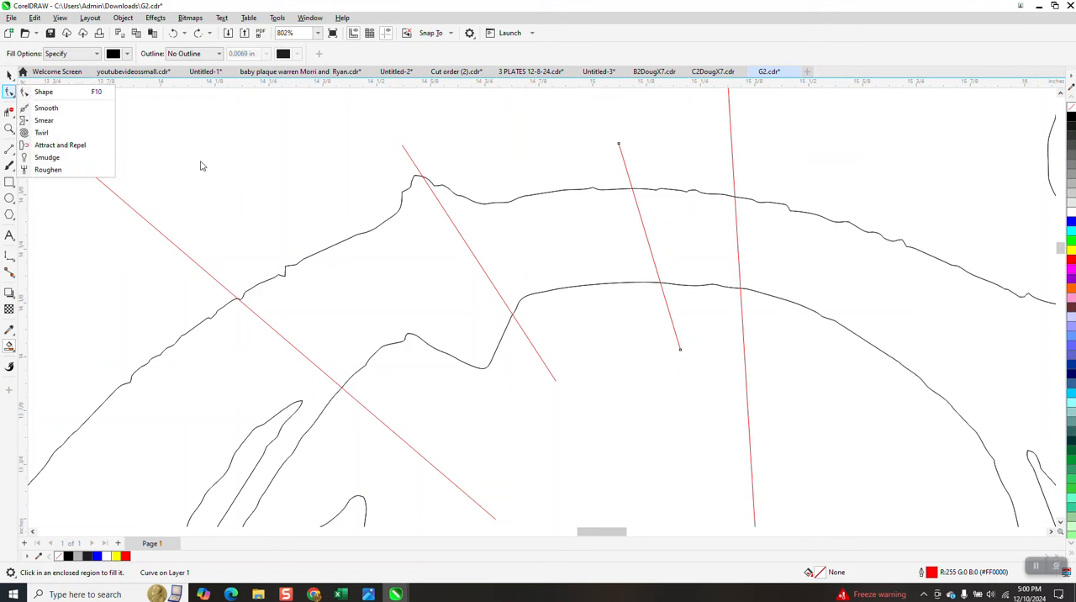
left_click(67, 108)
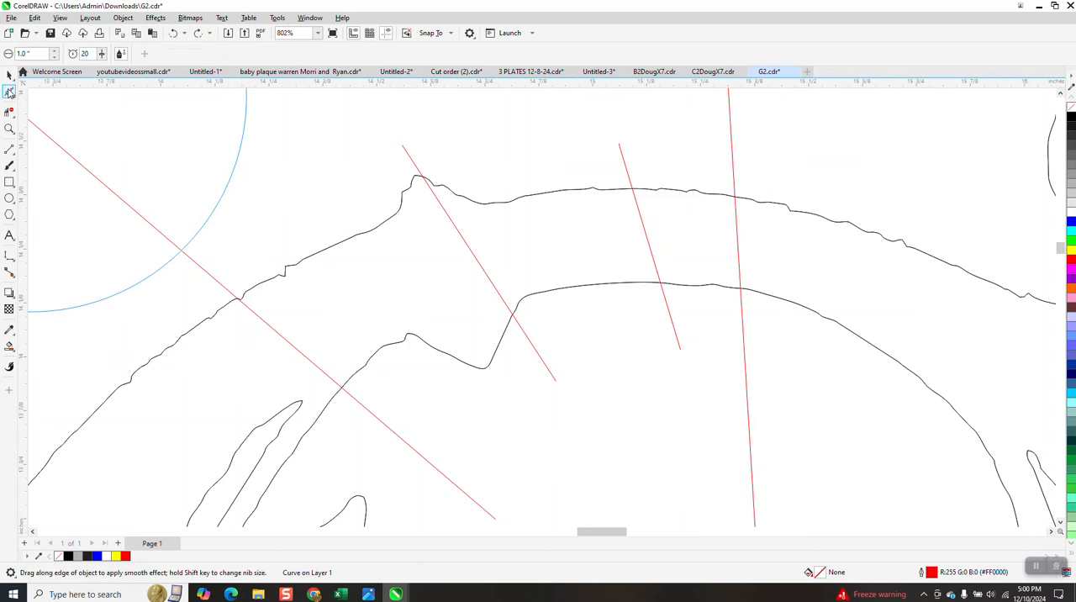
left_click(9, 91)
left_click(37, 89)
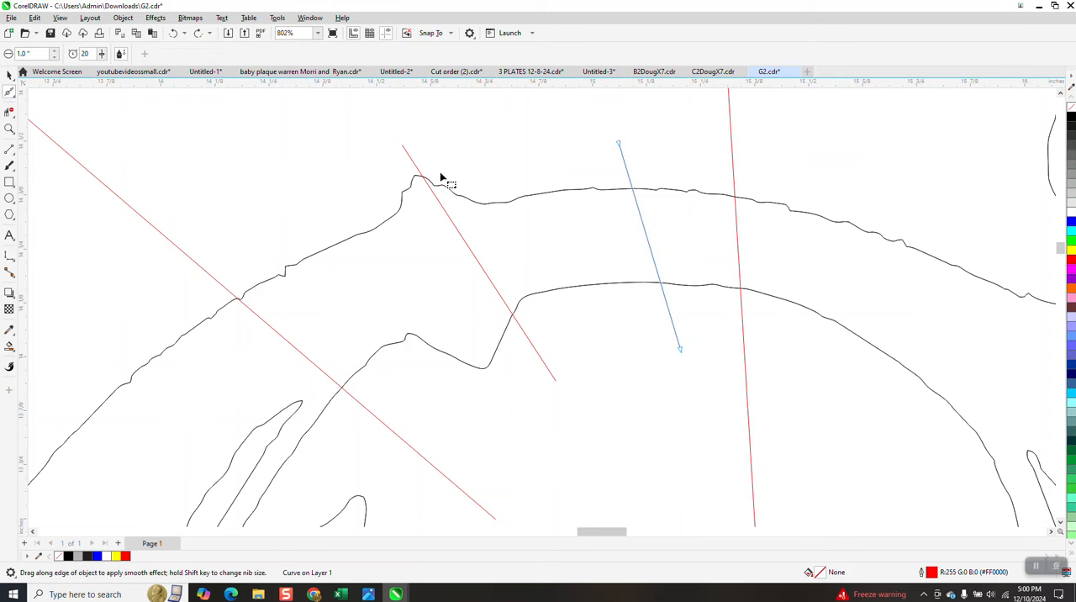
left_click(525, 200)
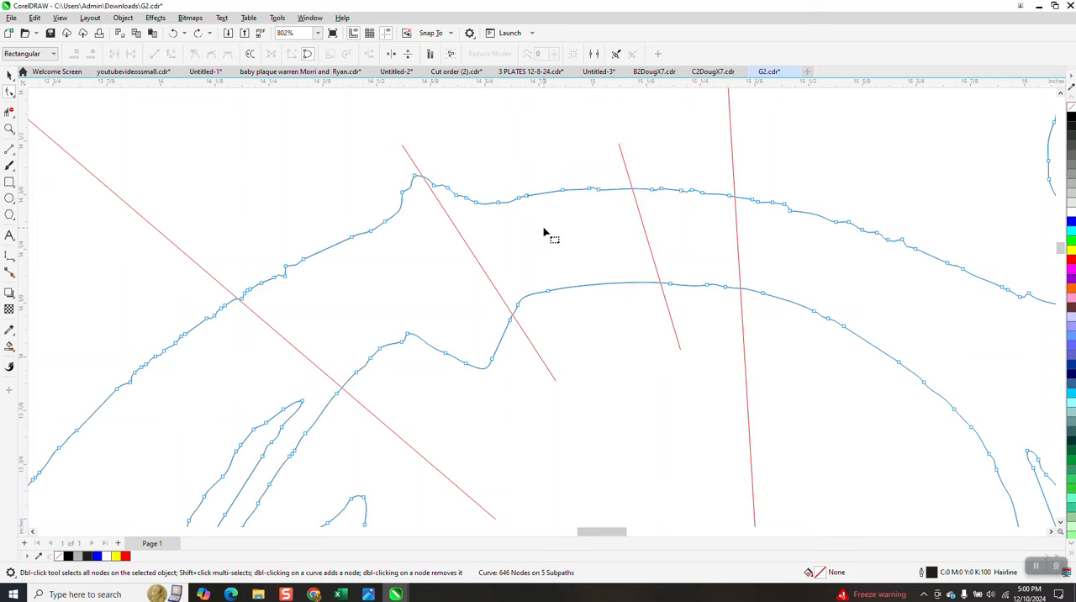
Step: Examine the arch's upper outline closely around the short dividing lines for gaps or breaks in the curve
left_click(10, 129)
left_click_drag(584, 172, 676, 223)
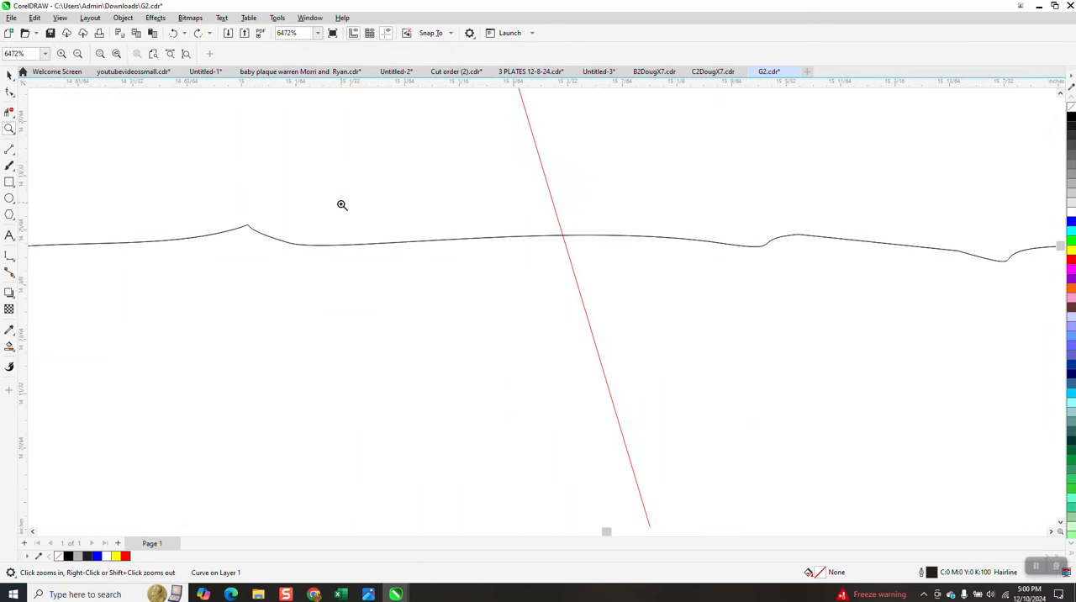
left_click_drag(236, 221, 299, 244)
scroll(370, 177, "down", 8)
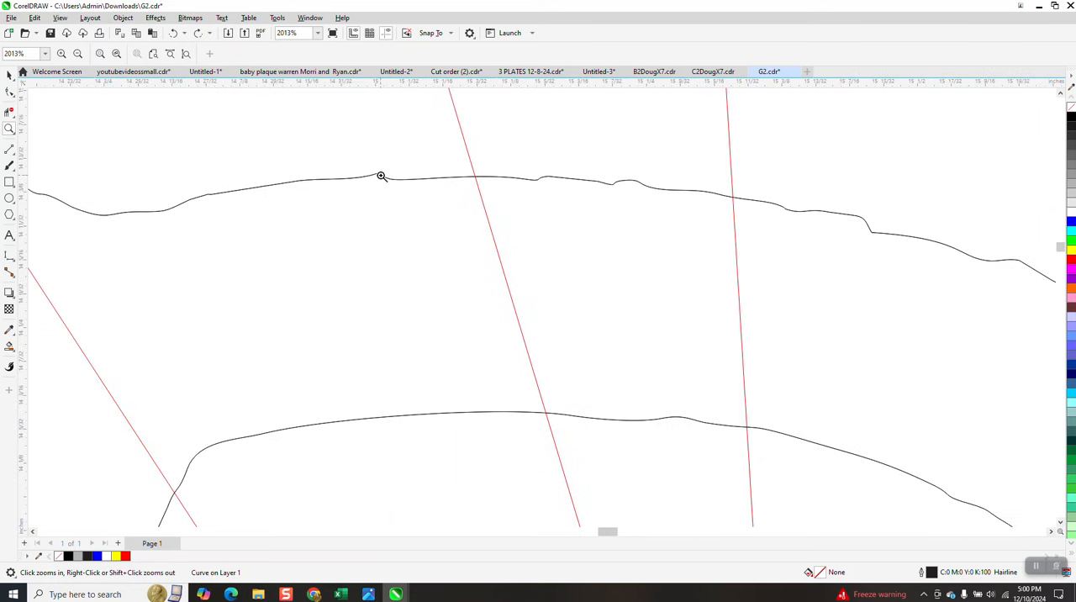
scroll(381, 176, "down", 2)
scroll(206, 180, "up", 6)
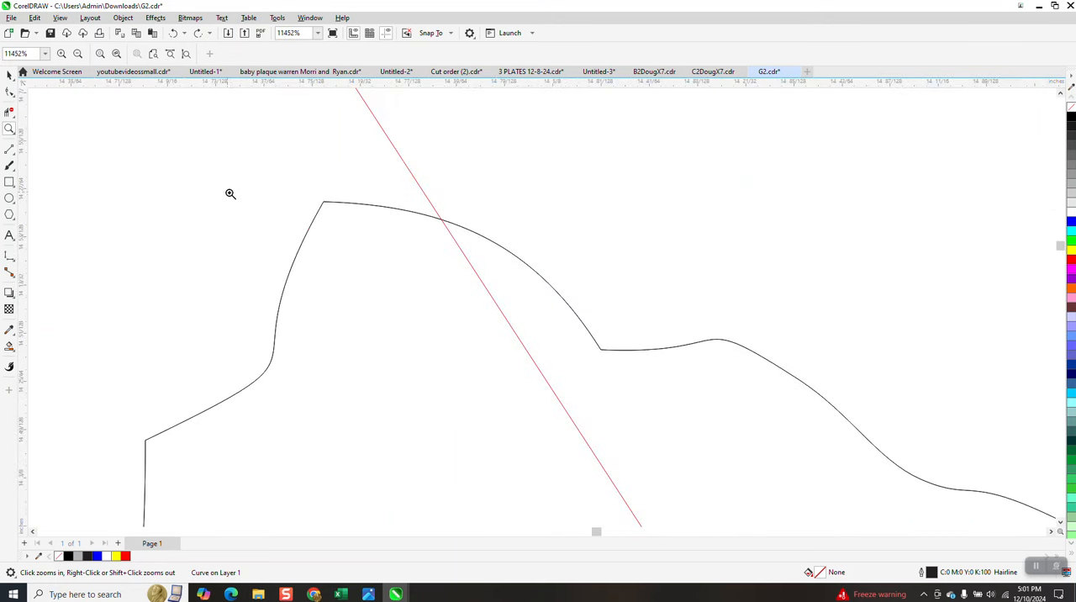
scroll(201, 176, "down", 2)
scroll(191, 171, "down", 2)
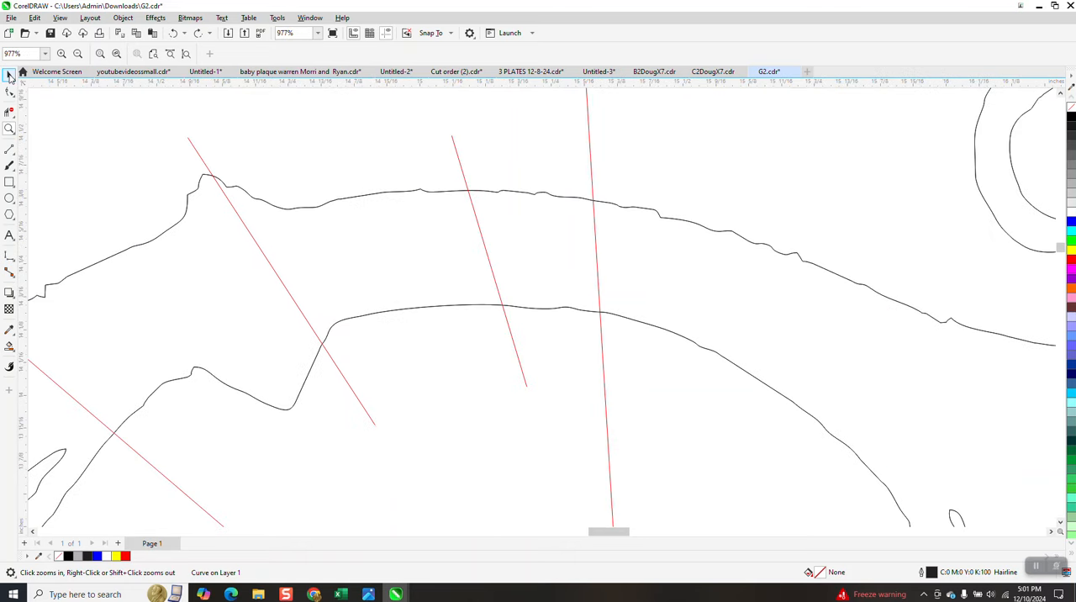
Step: Delete the traced arch outline to check for a duplicate curve beneath it, and undo the deletion
key("space")
left_click(465, 308)
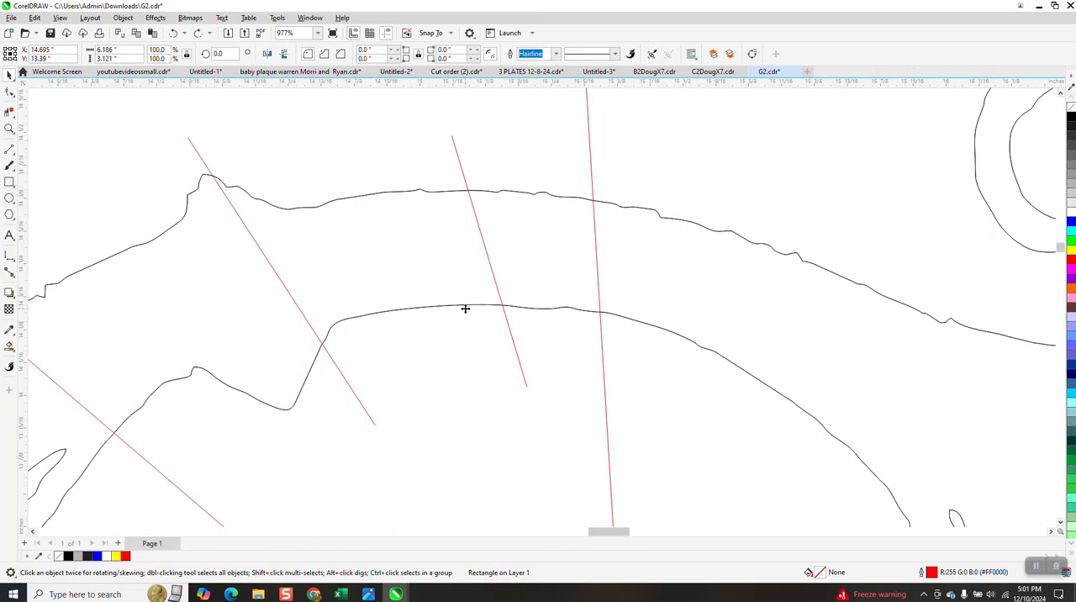
left_click(465, 306)
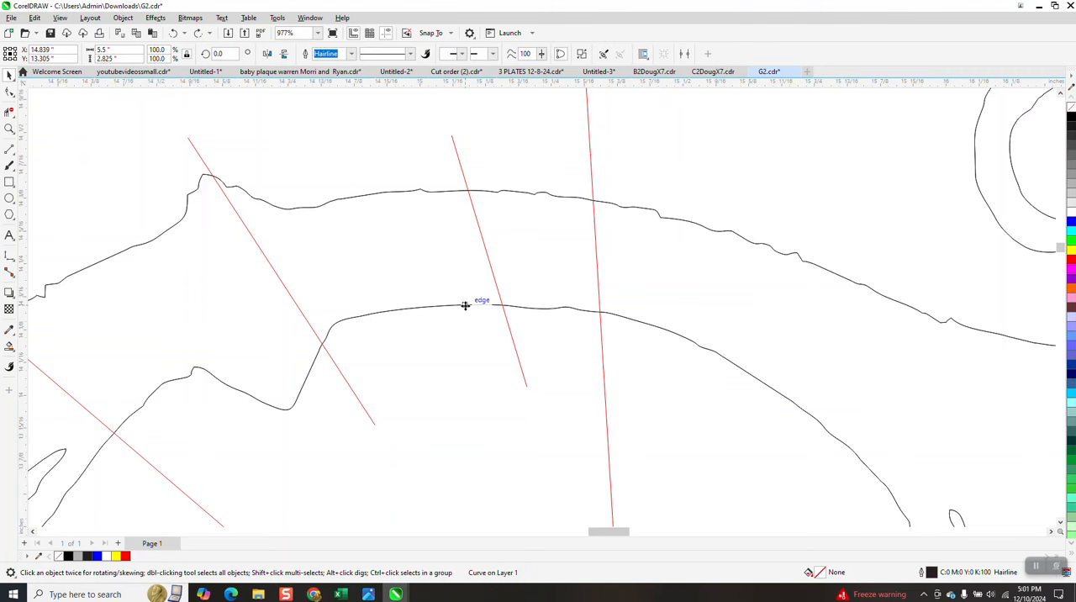
left_click(465, 311)
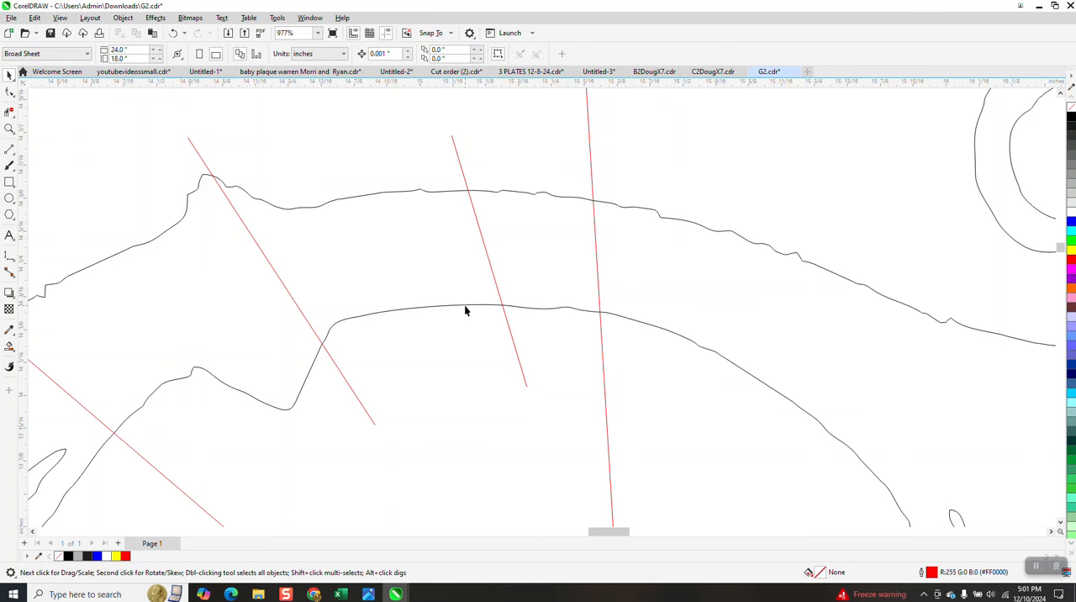
left_click(465, 308)
key("Delete")
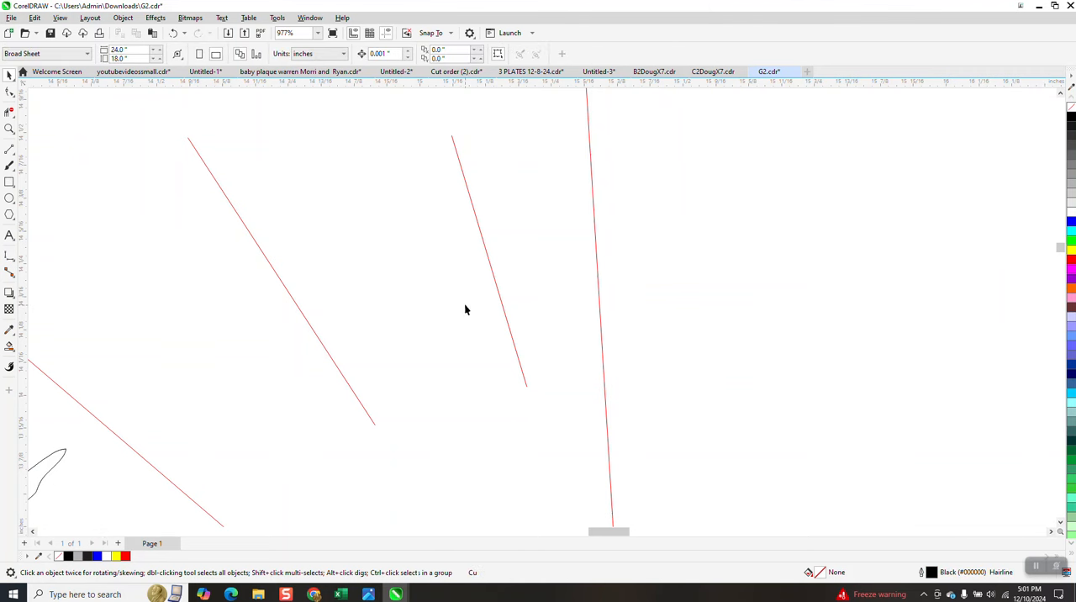
left_click(173, 33)
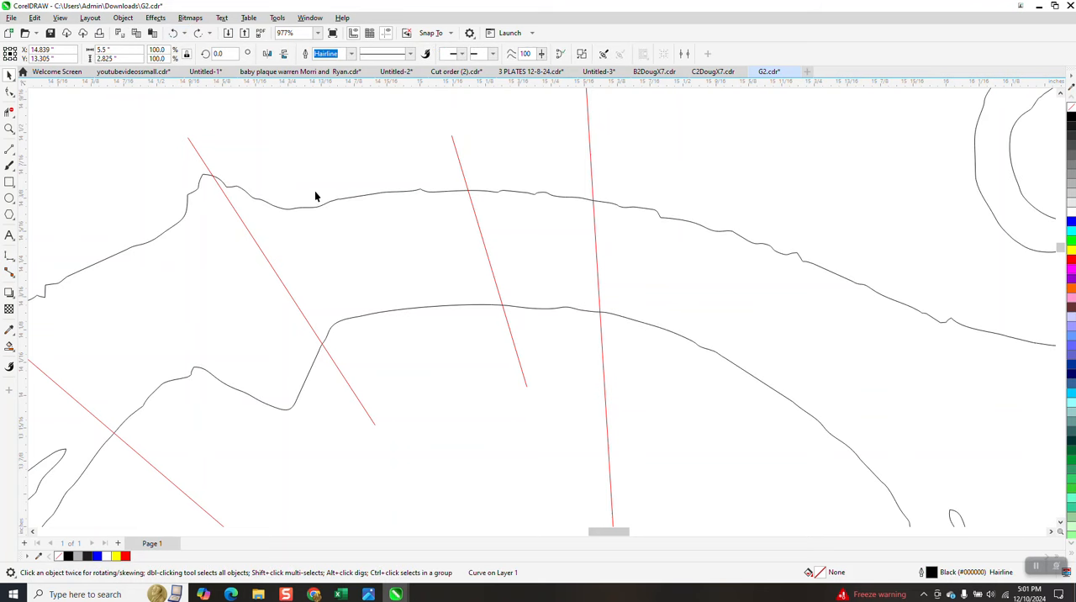
Step: Smart-fill the arch section between the two short lines in black, and undo the fill
left_click(9, 345)
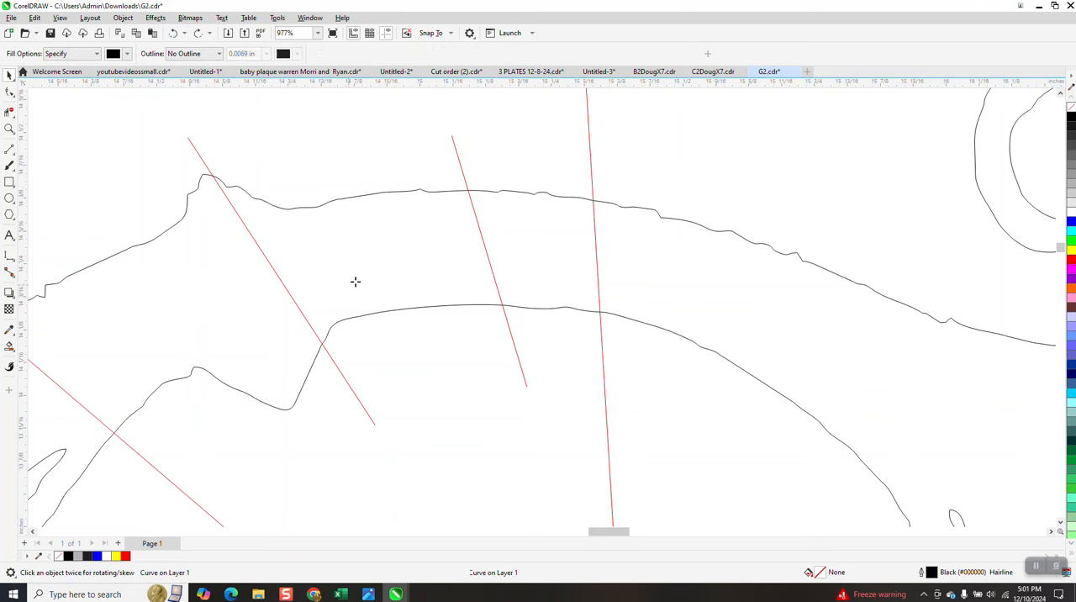
left_click(365, 277)
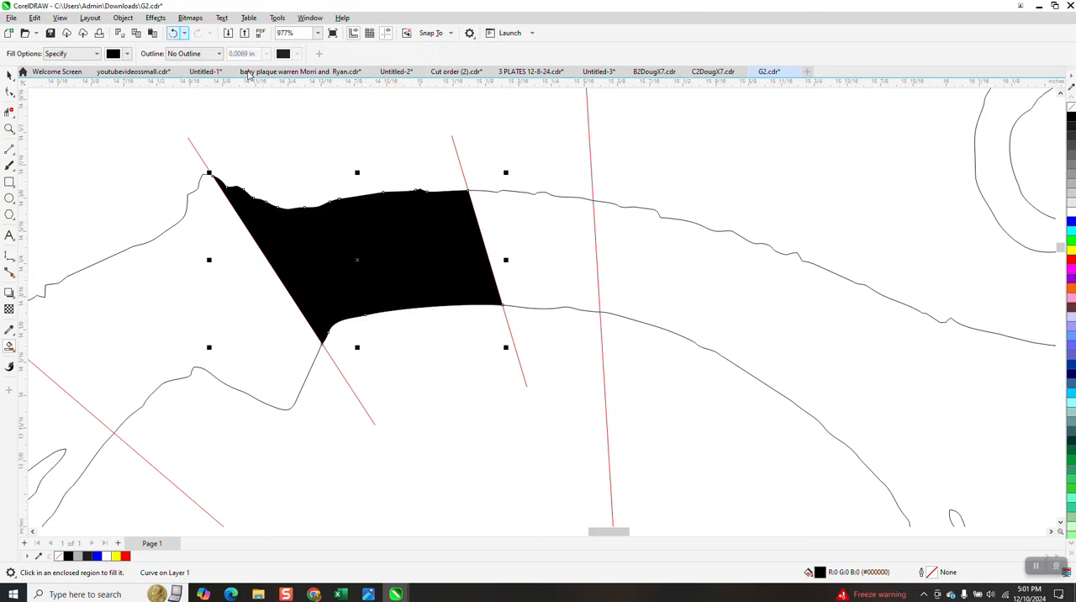
scroll(389, 253, "down", 2)
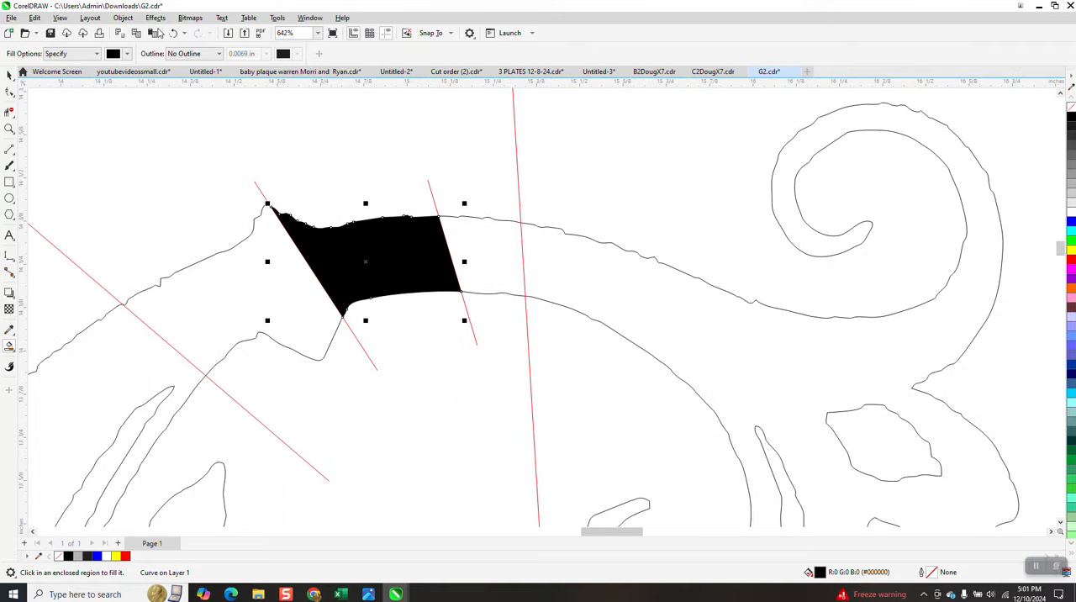
left_click(174, 33)
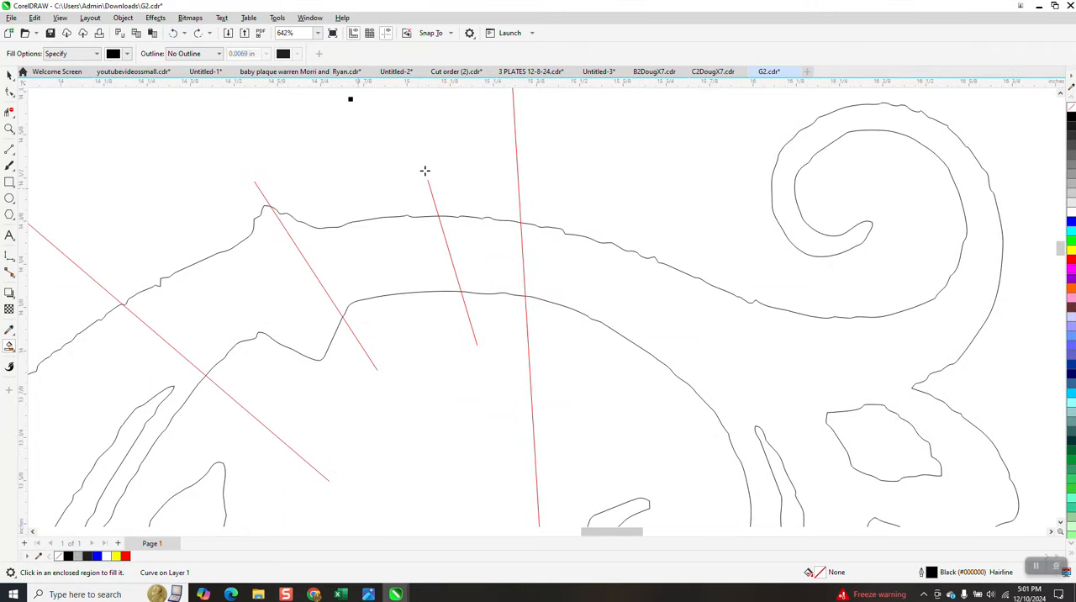
Step: Delete the red rectangle and all the red dividing lines around the arch, and activate Smart Fill
scroll(505, 201, "down", 4)
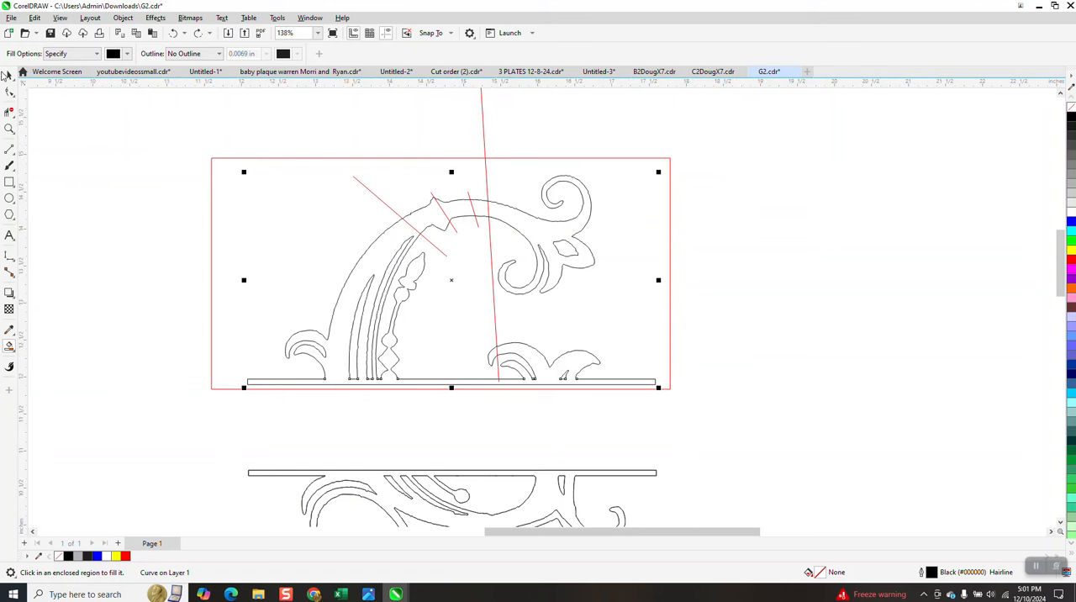
left_click(7, 75)
left_click(318, 158)
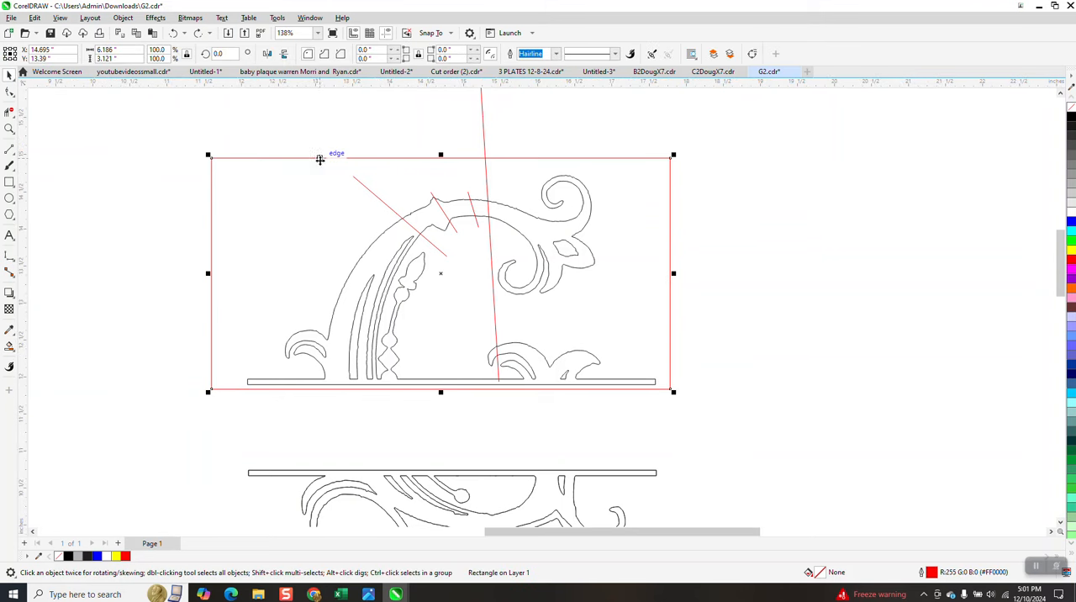
key("Delete")
left_click(485, 161)
key("Delete")
left_click(470, 202)
key("Delete")
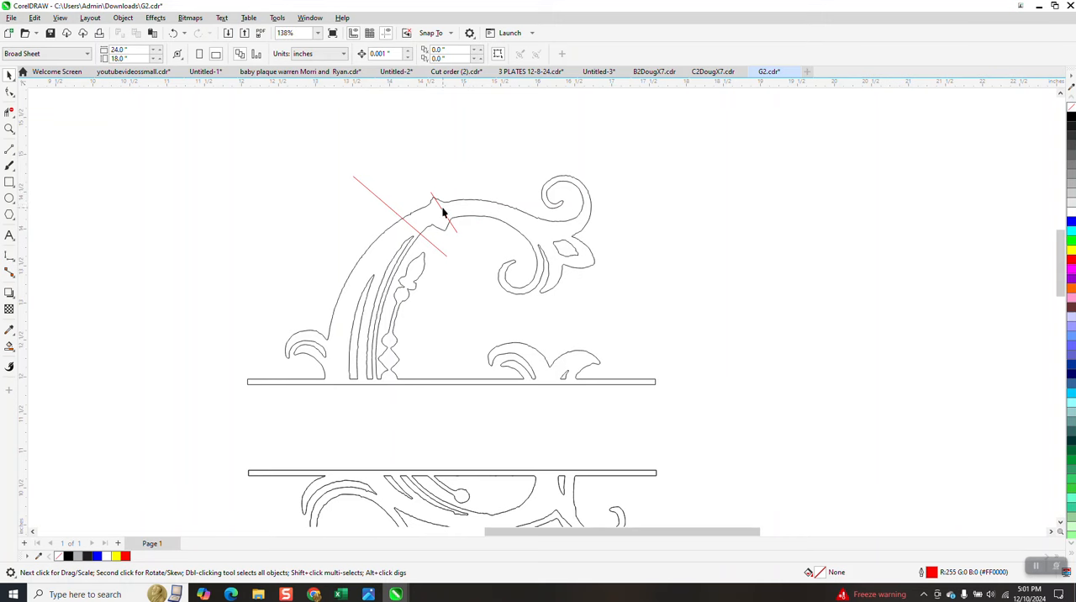
left_click(399, 216)
key("Delete")
left_click(9, 345)
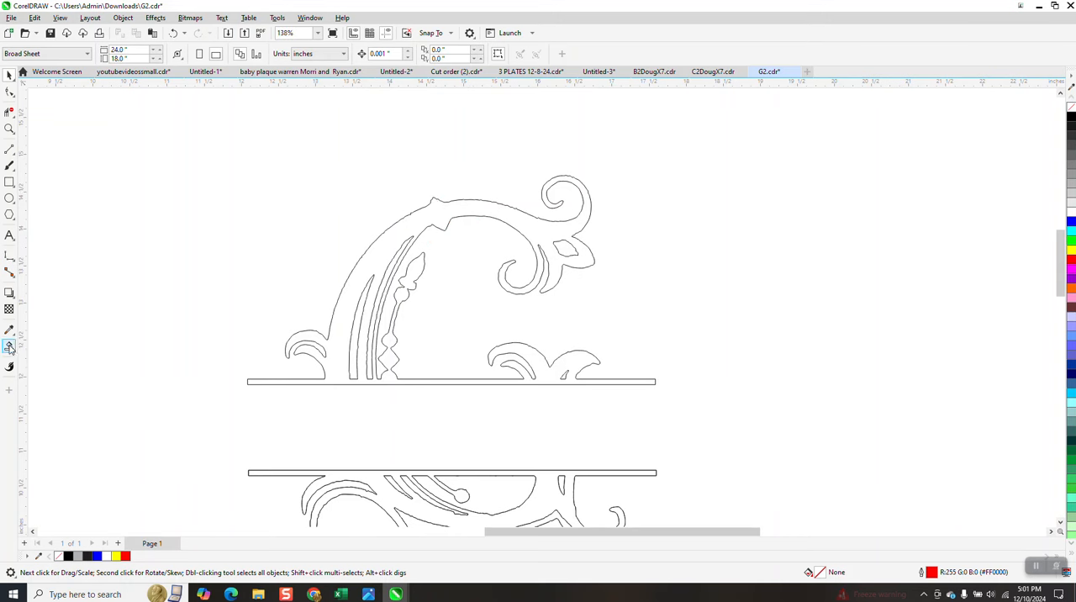
Step: Smart-fill the upper half of the outlined letter in black and nudge the filled shape 5 inches to the right twice
left_click(365, 264)
scroll(365, 265, "down", 3)
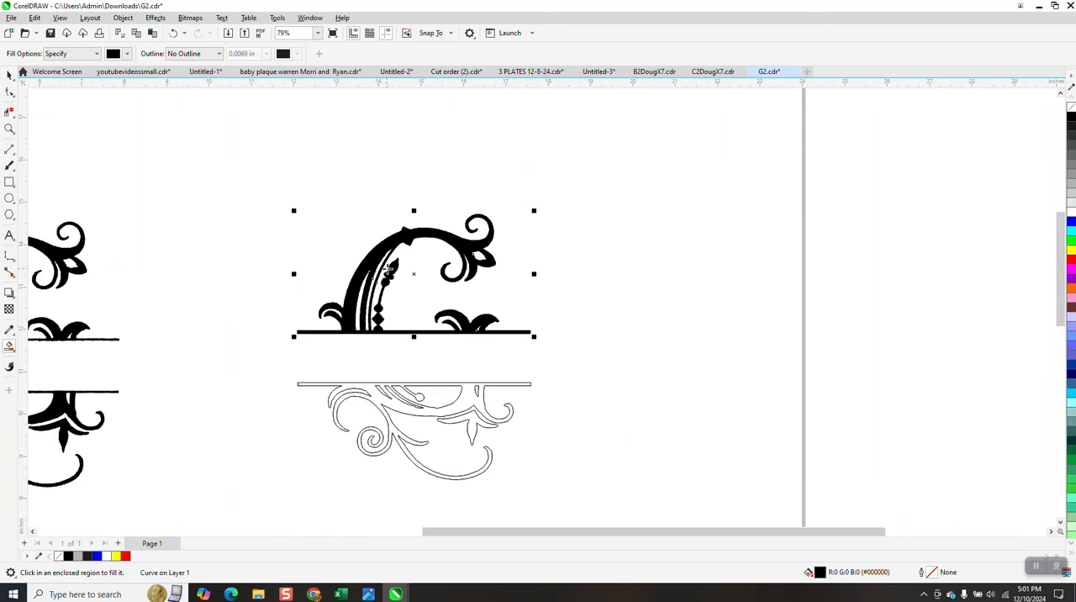
left_click(9, 75)
left_click(269, 108)
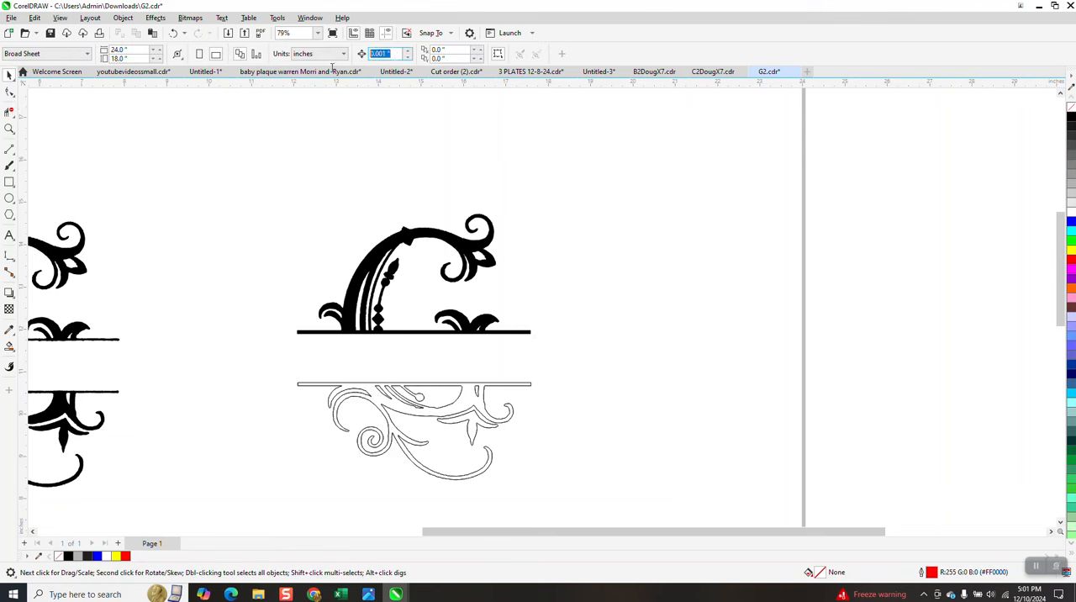
type("5")
left_click(440, 241)
key("Right")
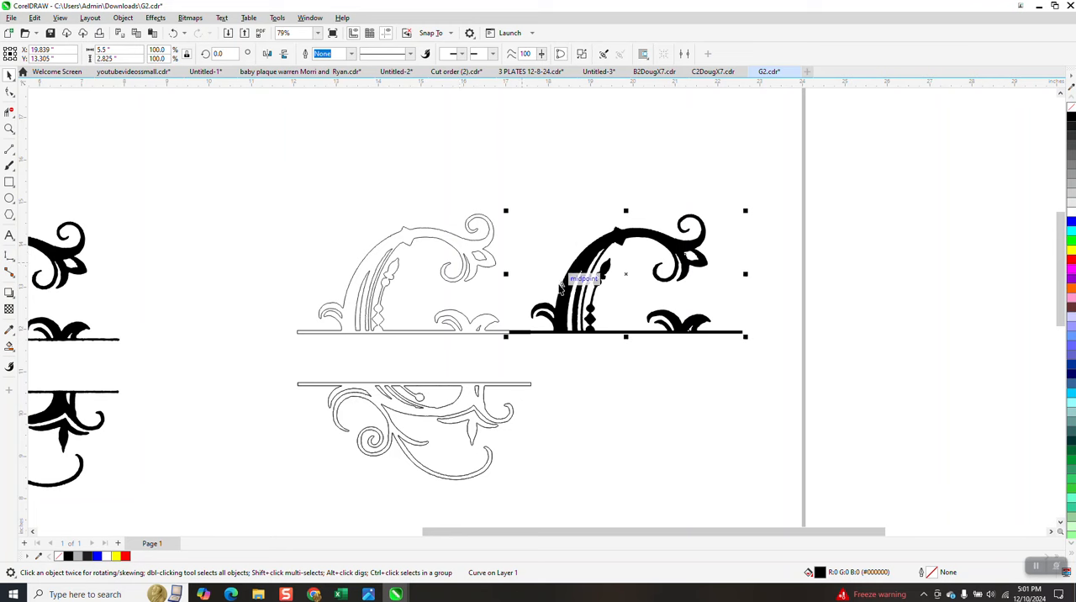
key("Right")
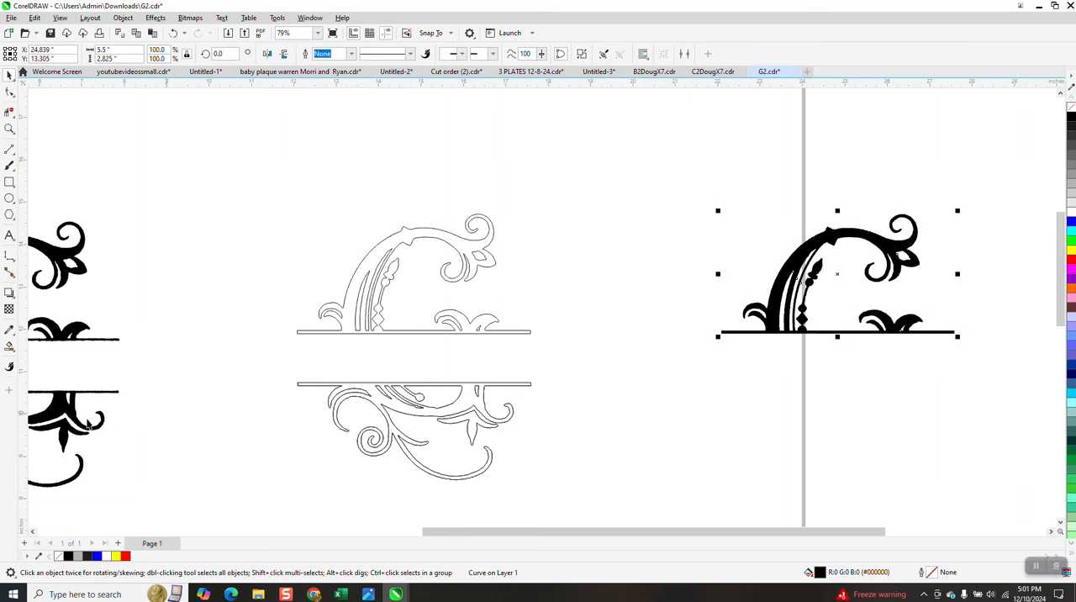
Step: Smart-fill the lower half and its separate leaf ornament in black, nudging each filled piece 5 inches to the right twice
left_click(10, 346)
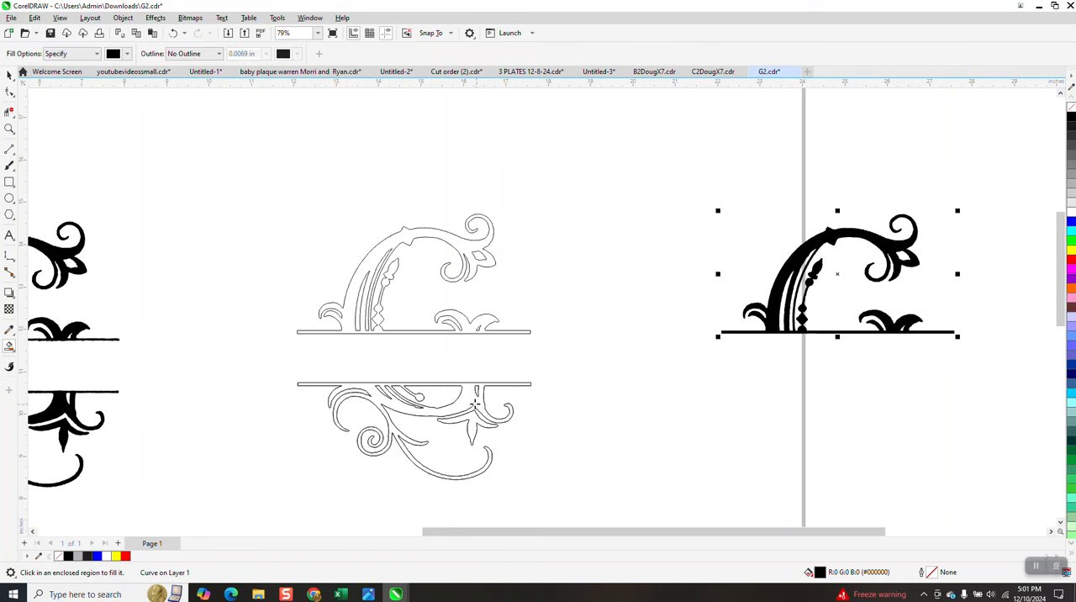
left_click(470, 403)
key("Right")
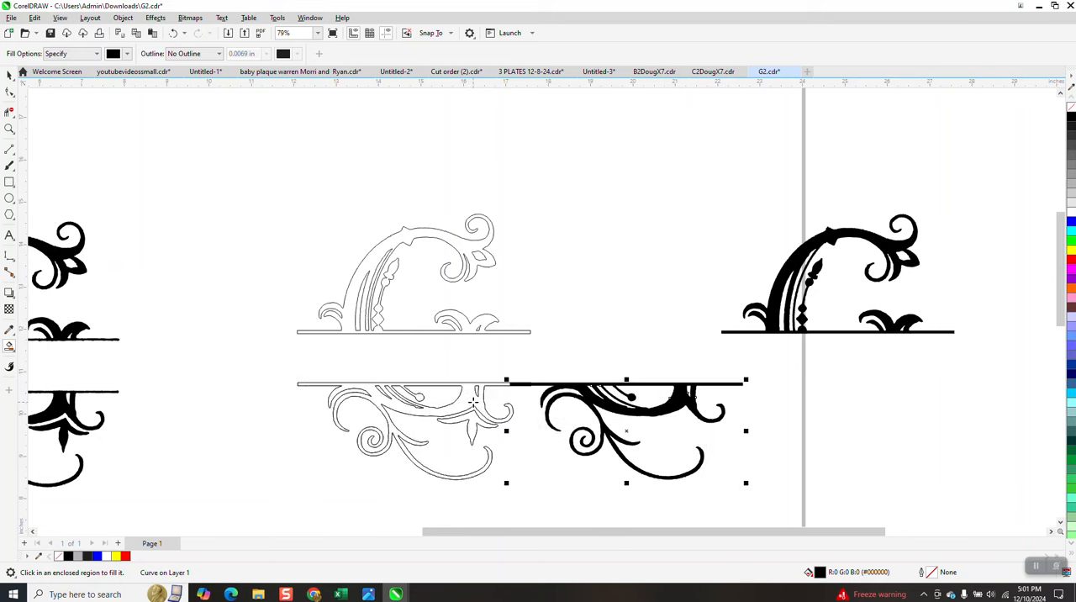
key("Right")
left_click(472, 415)
key("Right")
key("Right")
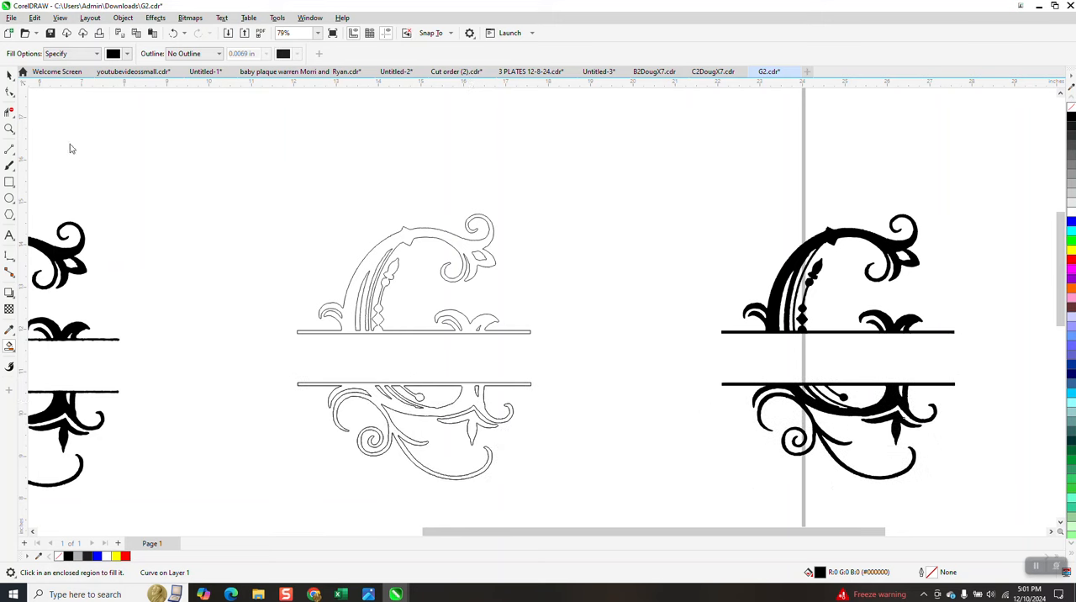
Step: Display the nodes of the original upper outline to inspect their density
left_click(9, 131)
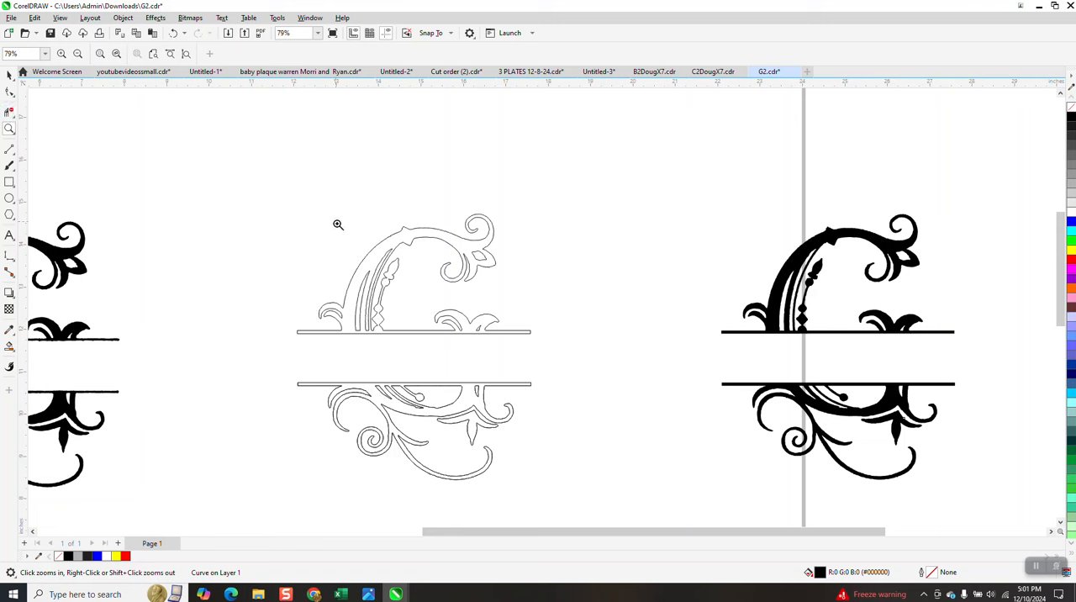
left_click(9, 92)
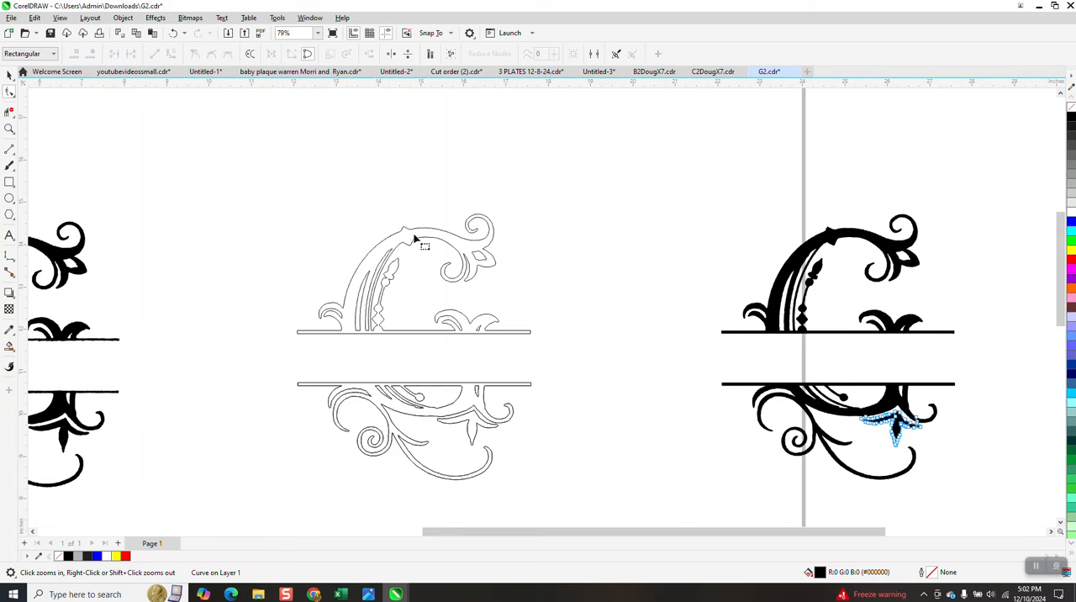
left_click(406, 229)
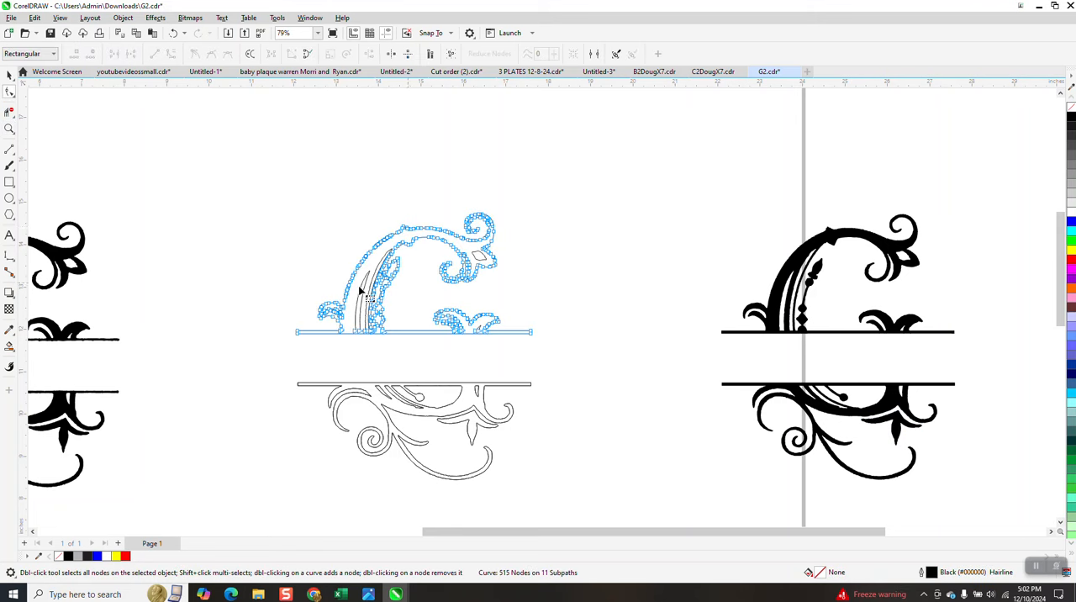
scroll(378, 249, "down", 2)
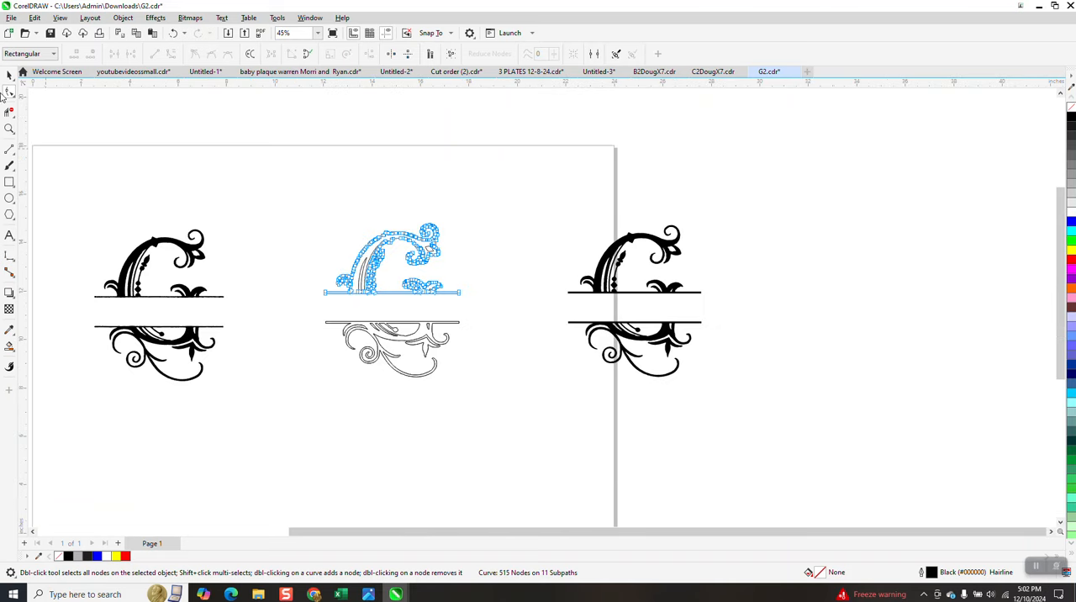
Step: Select all pieces of the filled copy and change them to black hairline outlines with no fill
left_click(10, 74)
left_click_drag(547, 183, 822, 456)
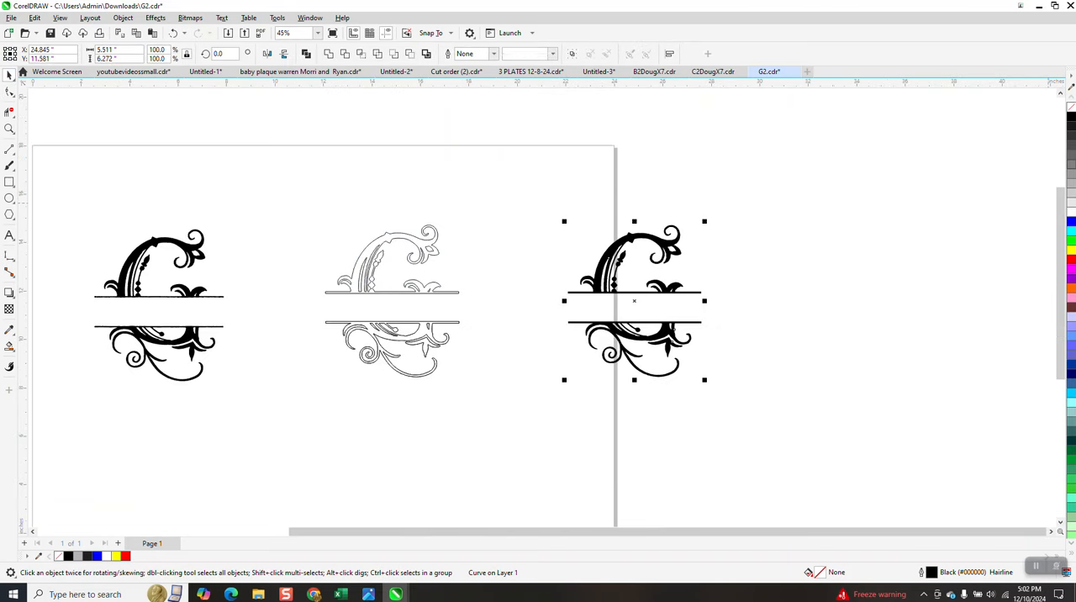
left_click(1070, 112)
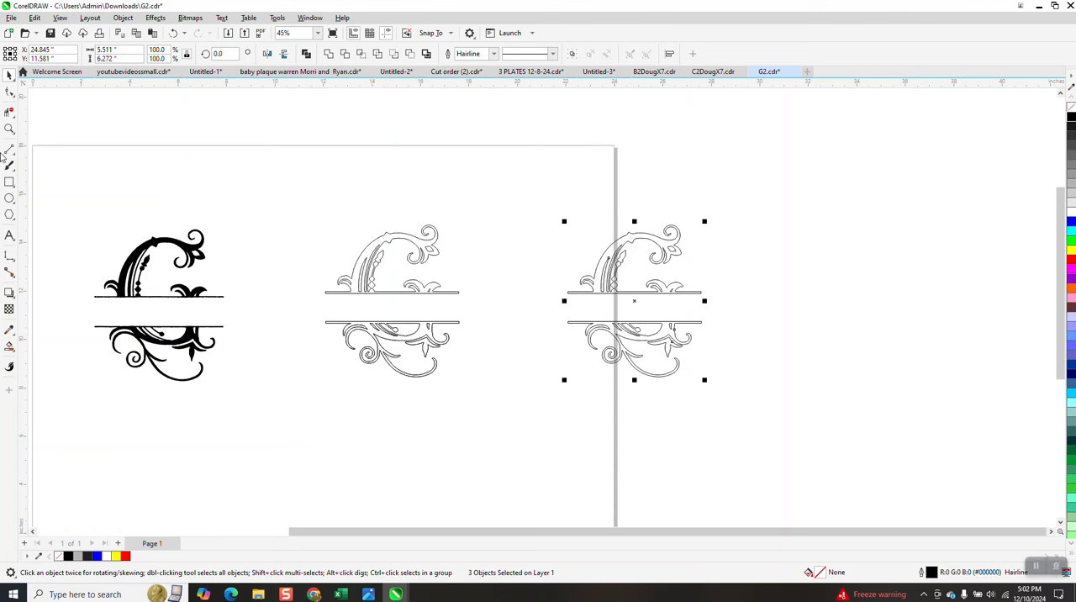
Step: Try to reduce the nodes on the copy's upper half with all three pieces selected, using a curve smoothness of 10
left_click(10, 128)
left_click_drag(529, 204, 870, 402)
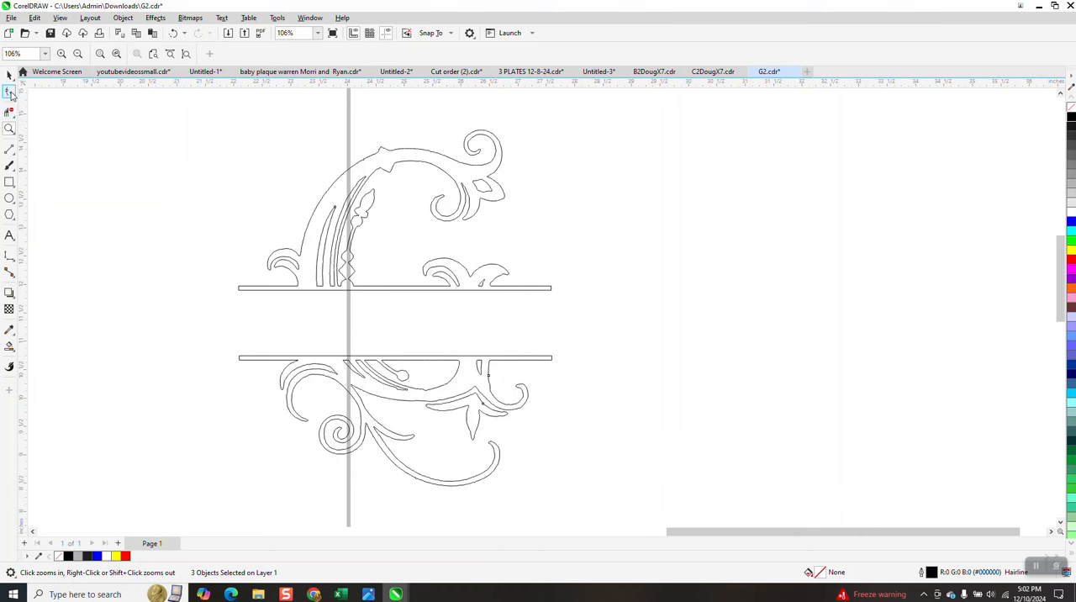
left_click(10, 93)
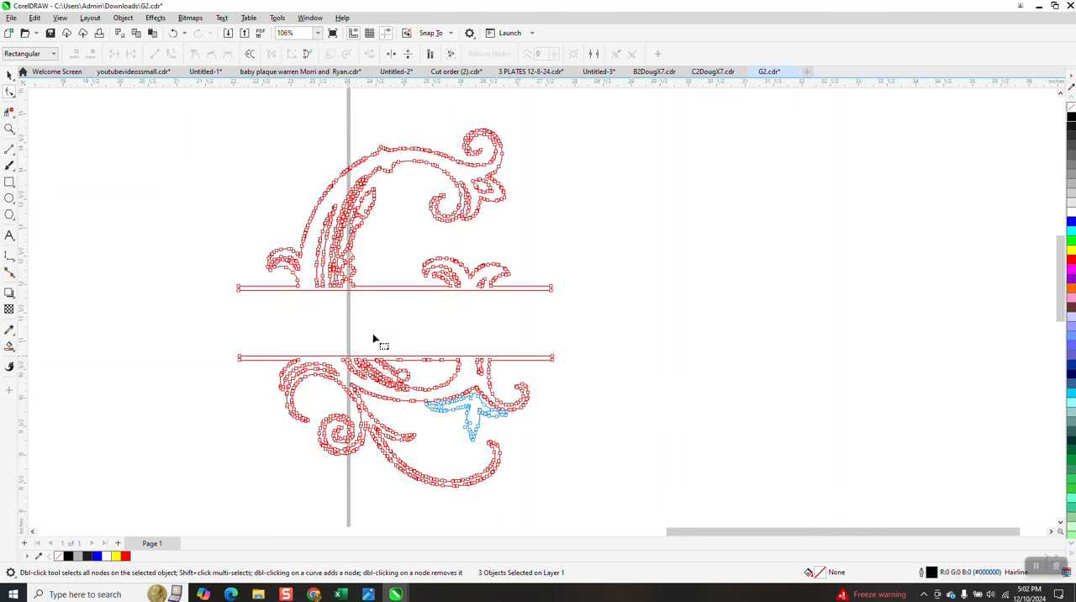
left_click_drag(204, 110, 577, 325)
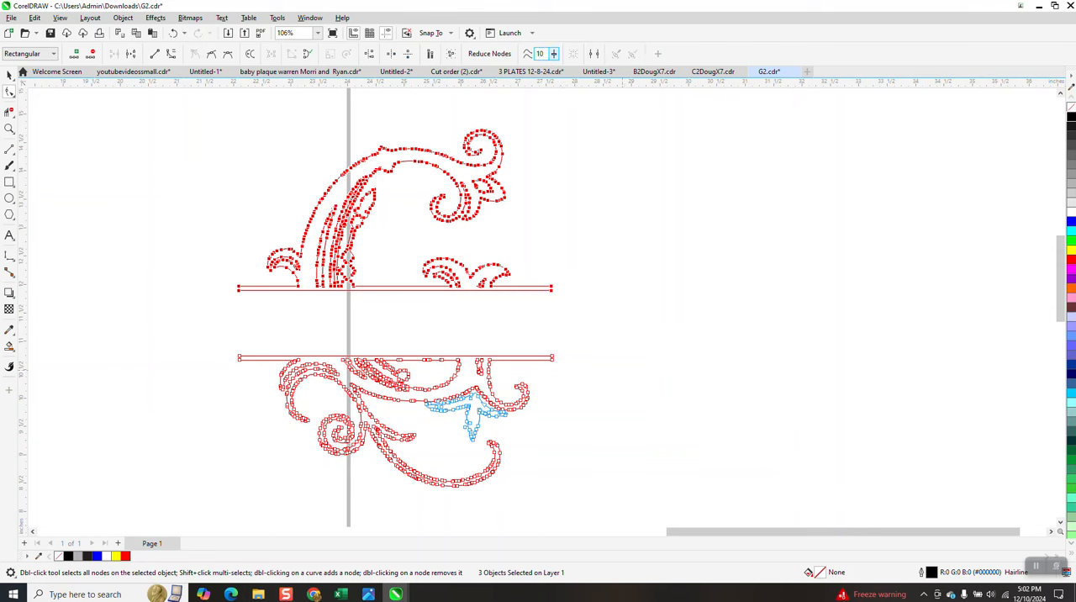
key("Return")
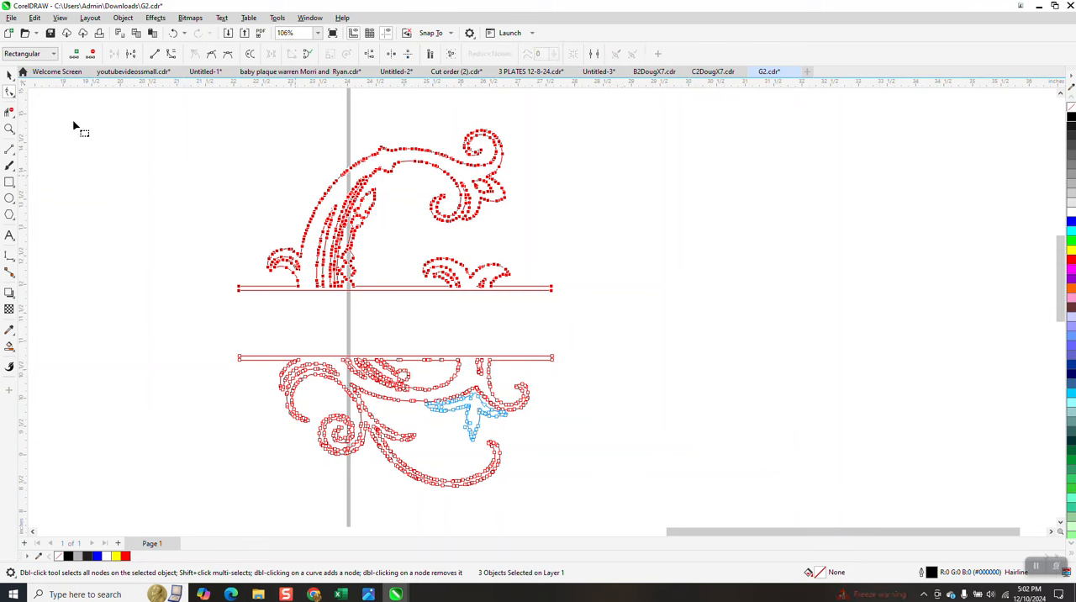
left_click(179, 39)
Step: Reduce all nodes of the copy's upper half alone with a curve smoothness of 10, comparing before and after with undo and redo
left_click(8, 74)
left_click(372, 156)
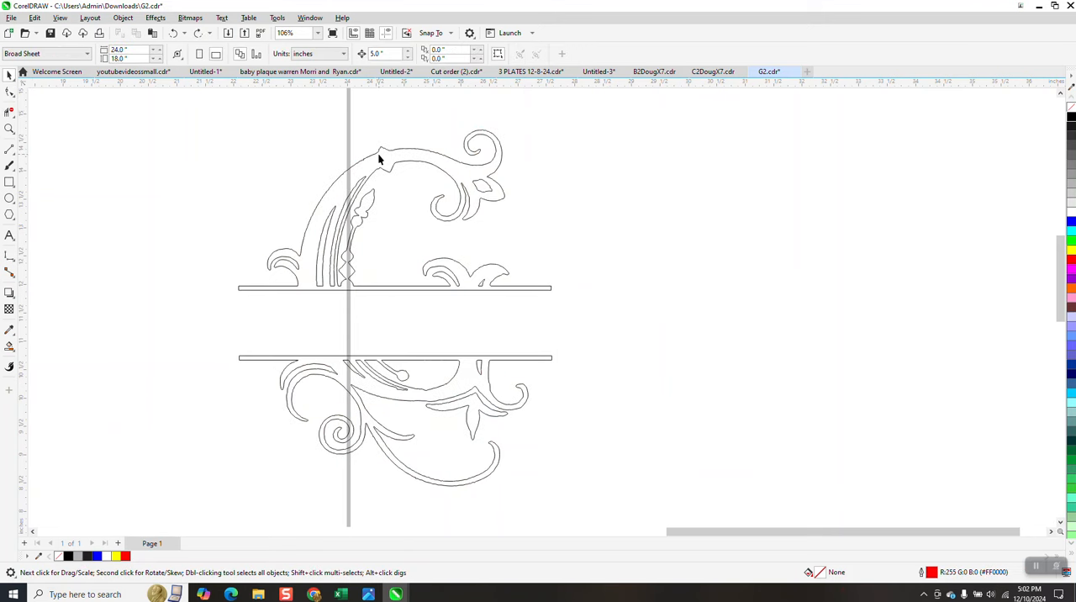
left_click(379, 157)
left_click(9, 91)
left_click_drag(198, 135, 609, 312)
left_click_drag(186, 119, 640, 312)
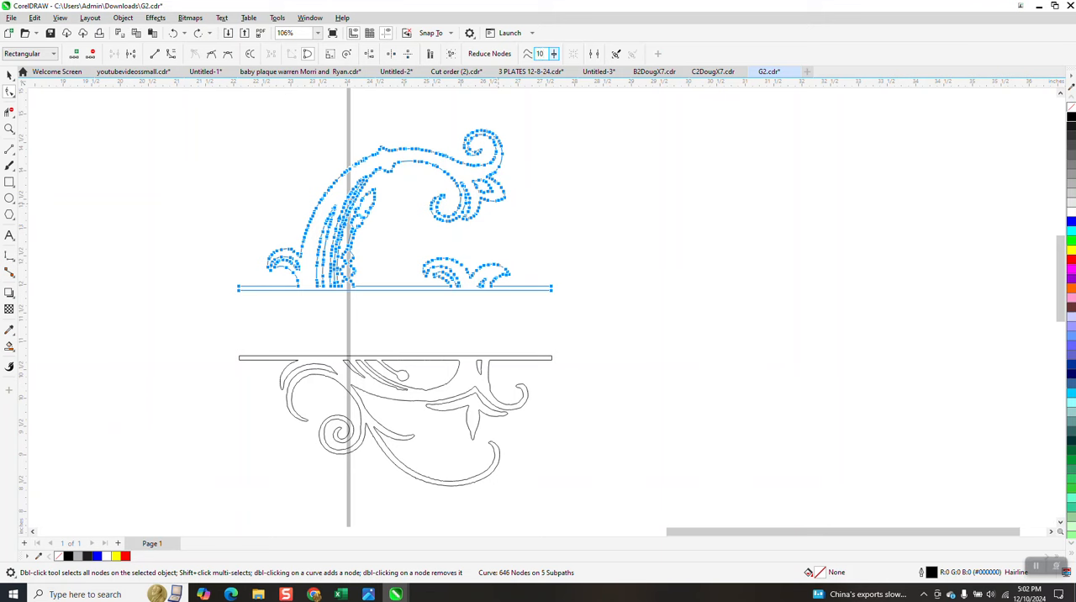
key("Return")
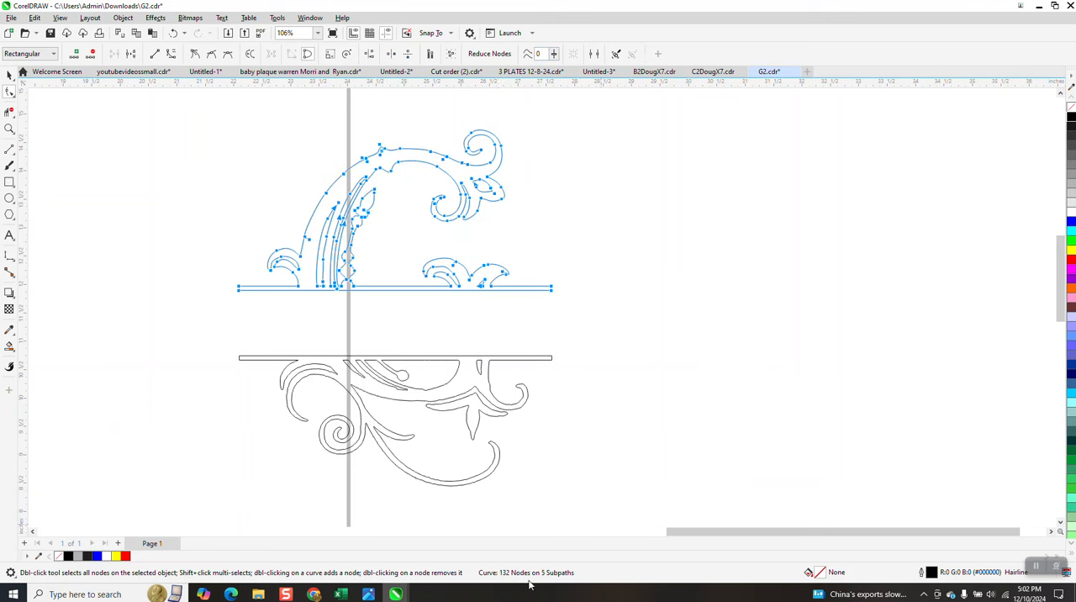
left_click(173, 33)
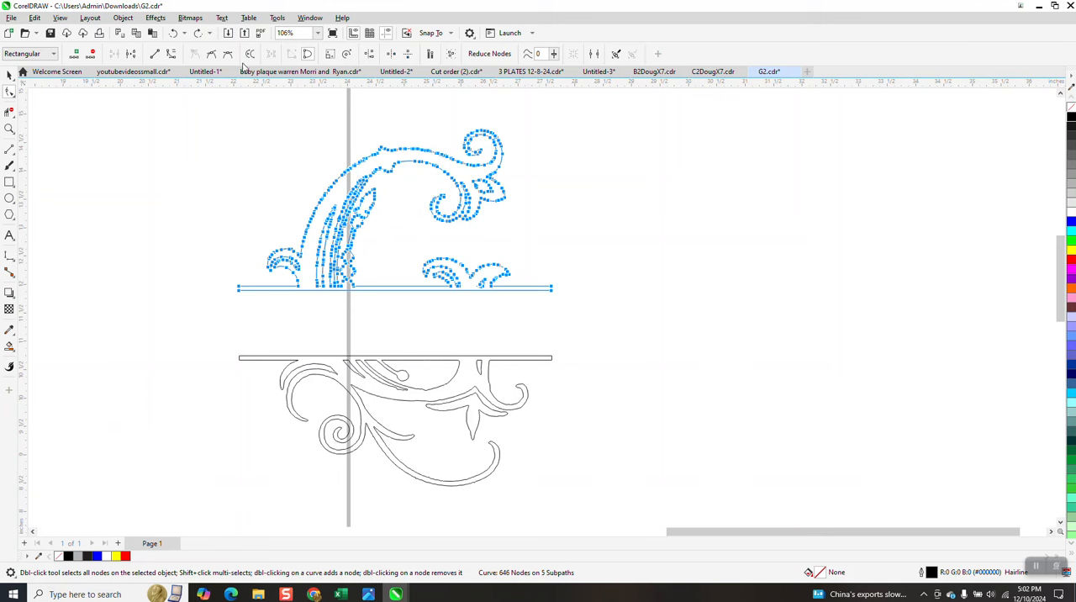
left_click(198, 34)
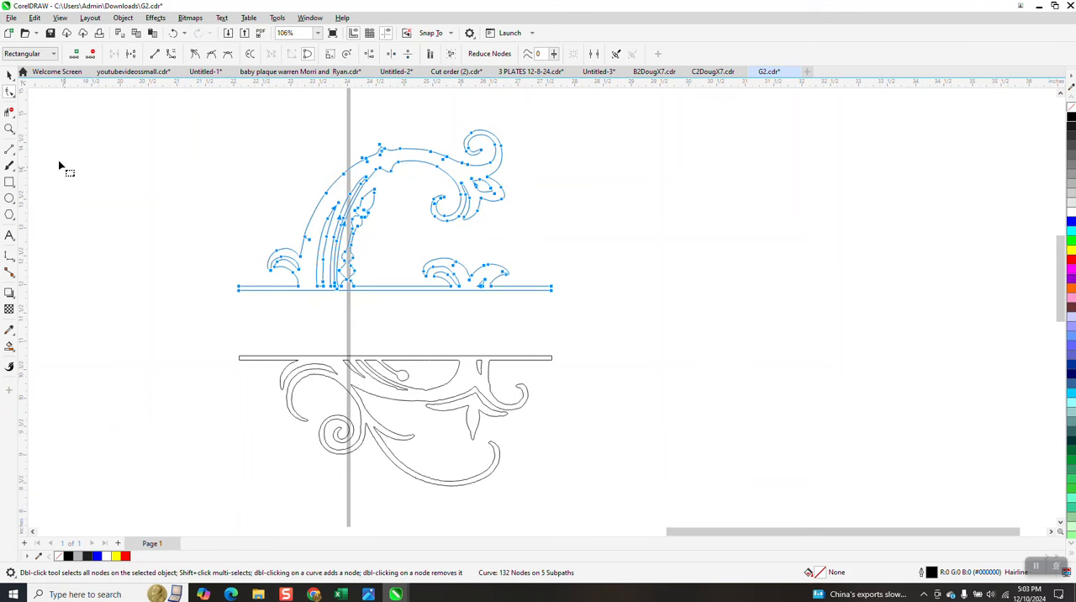
Step: Smooth the bumps along the upper edge of the copy's arch with the Smooth tool
left_click(8, 129)
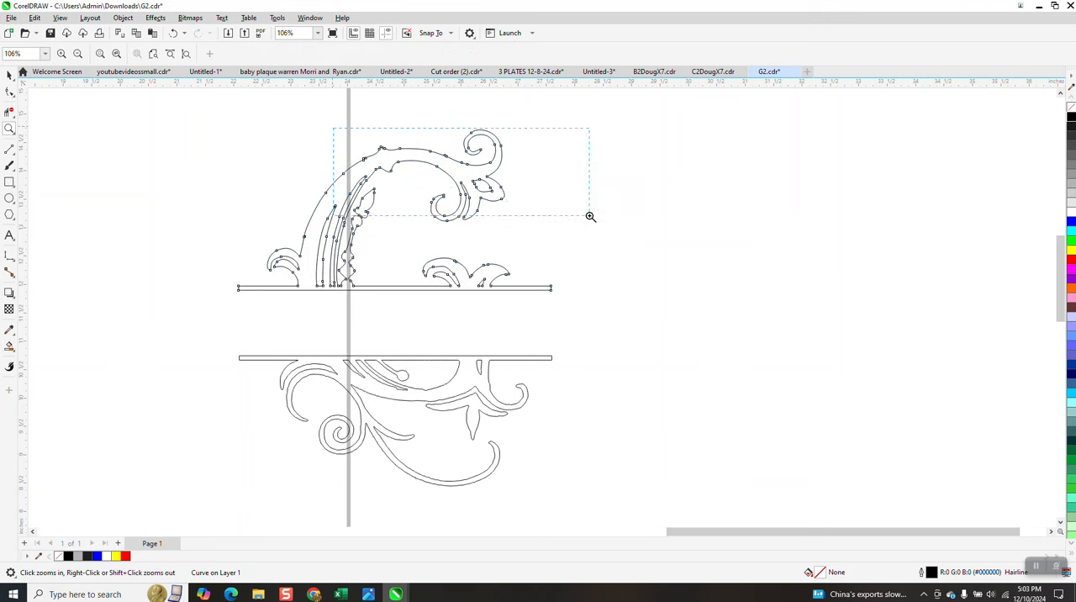
left_click_drag(589, 216, 589, 217)
left_click_drag(440, 217, 540, 274)
scroll(497, 177, "down", 2)
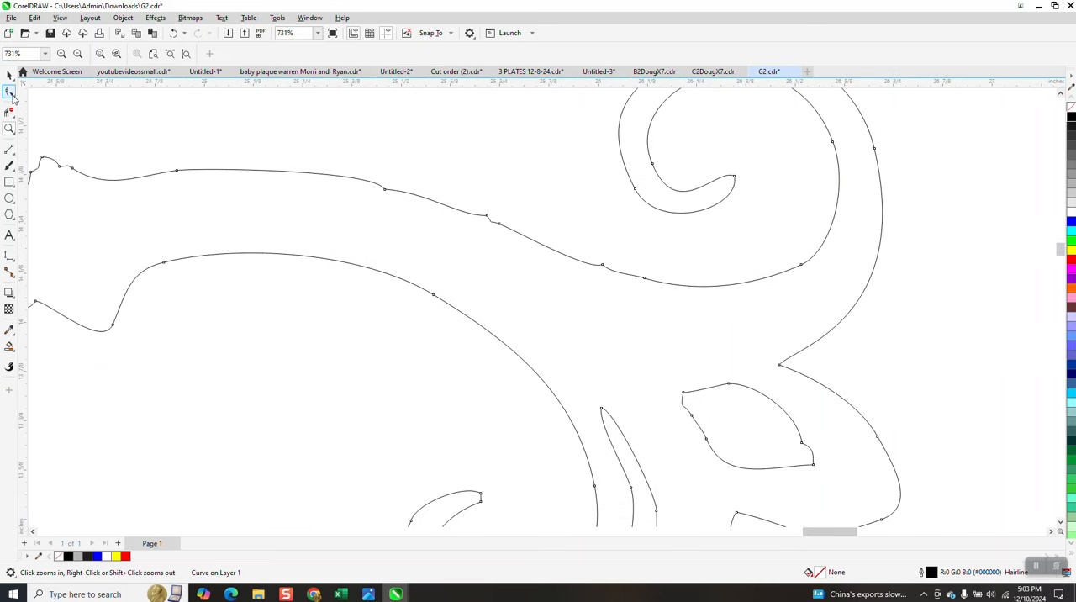
left_click(12, 94)
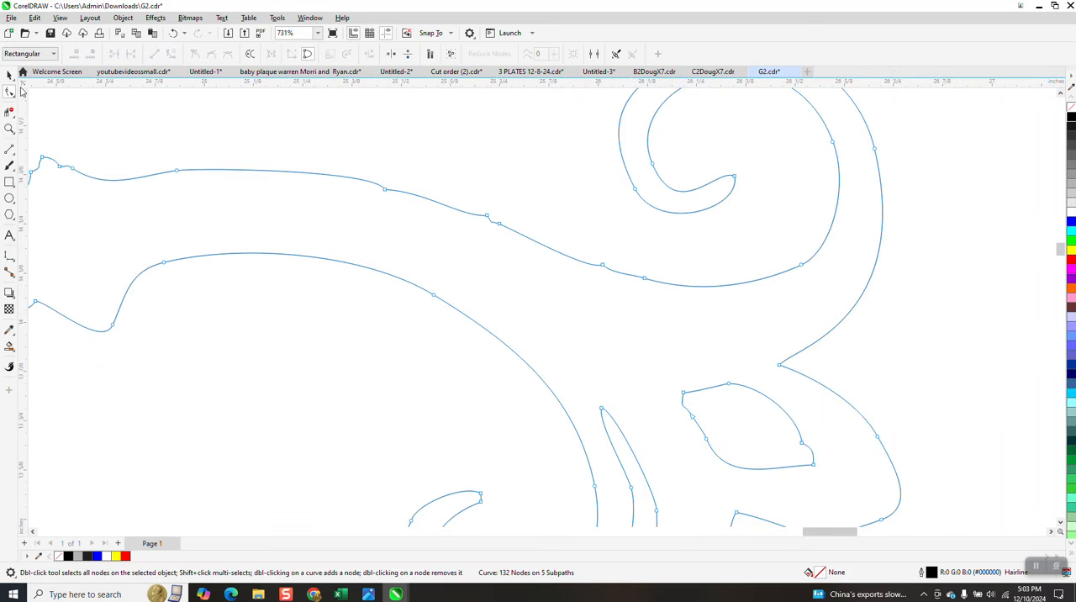
left_click(15, 98)
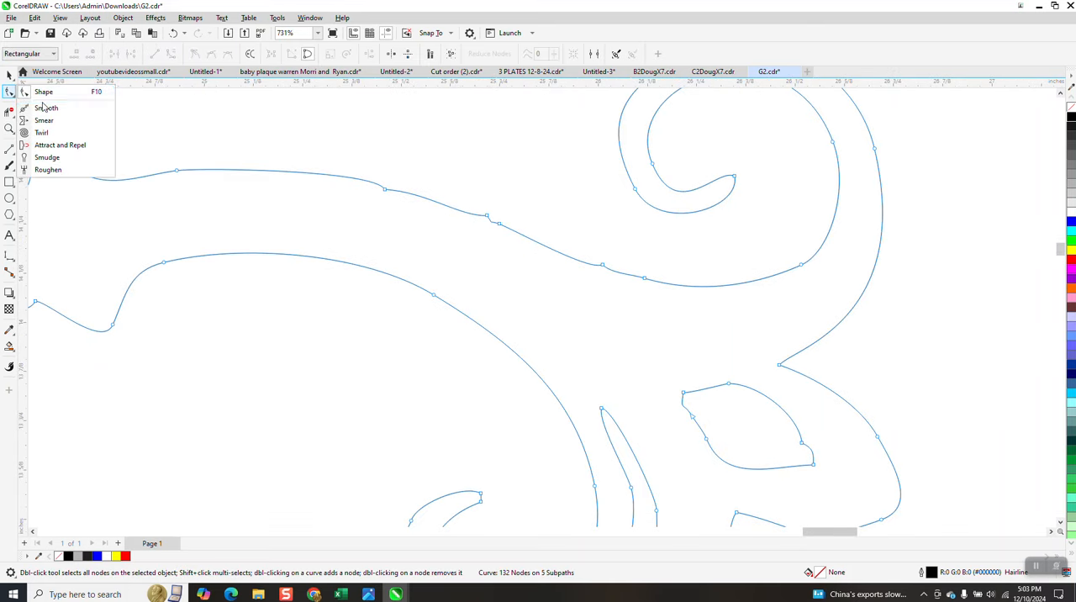
left_click(44, 104)
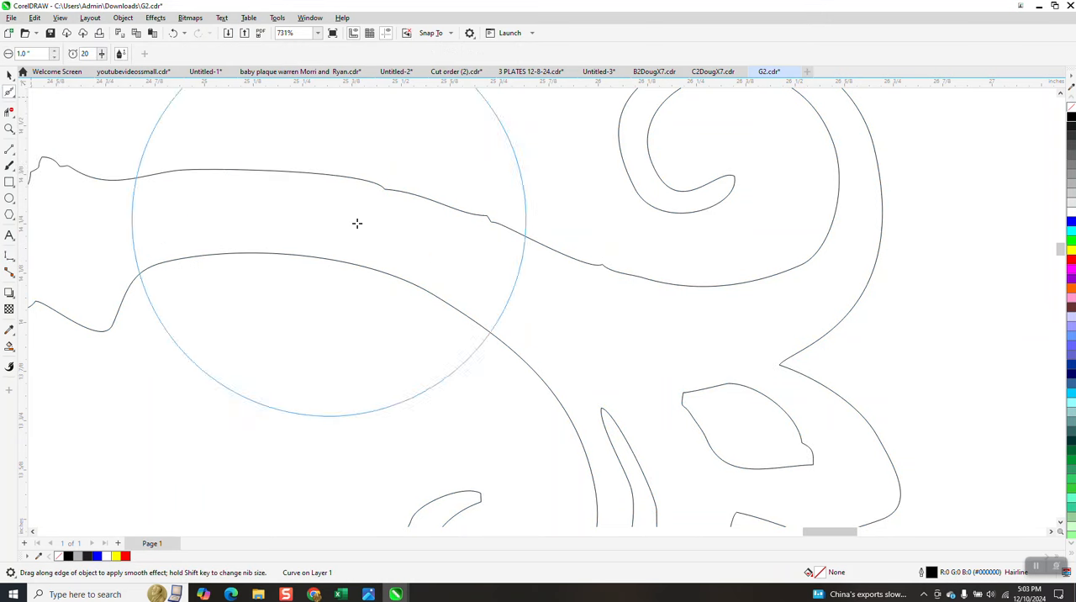
mouse_move(536, 241)
left_mouse_down()
mouse_move(471, 224)
mouse_move(471, 322)
left_mouse_up()
scroll(471, 322, "down", 2)
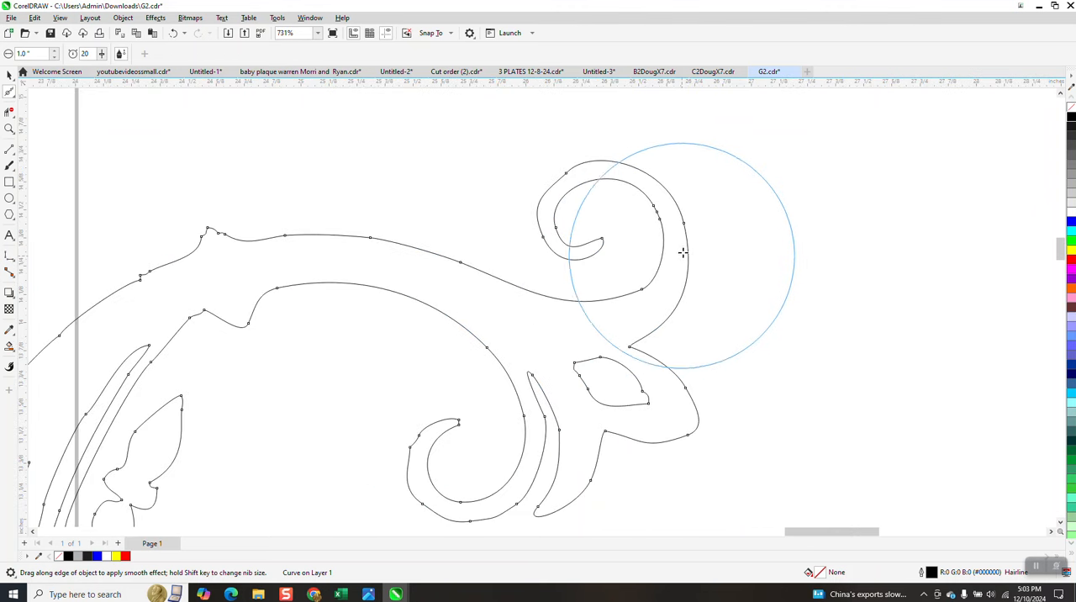
Step: Smooth the curled tip, the rest of the arch and the inner stems of the copy's upper half
mouse_move(629, 183)
left_mouse_down()
mouse_move(399, 271)
mouse_move(254, 252)
mouse_move(259, 264)
mouse_move(225, 243)
mouse_move(107, 298)
left_mouse_up()
scroll(302, 214, "down", 3)
mouse_move(303, 213)
left_mouse_down()
mouse_move(262, 276)
mouse_move(233, 260)
mouse_move(122, 374)
left_mouse_up()
mouse_move(221, 363)
left_mouse_down()
mouse_move(479, 382)
mouse_move(501, 357)
mouse_move(505, 304)
mouse_move(521, 297)
mouse_move(597, 323)
left_mouse_up()
scroll(597, 324, "down", 5)
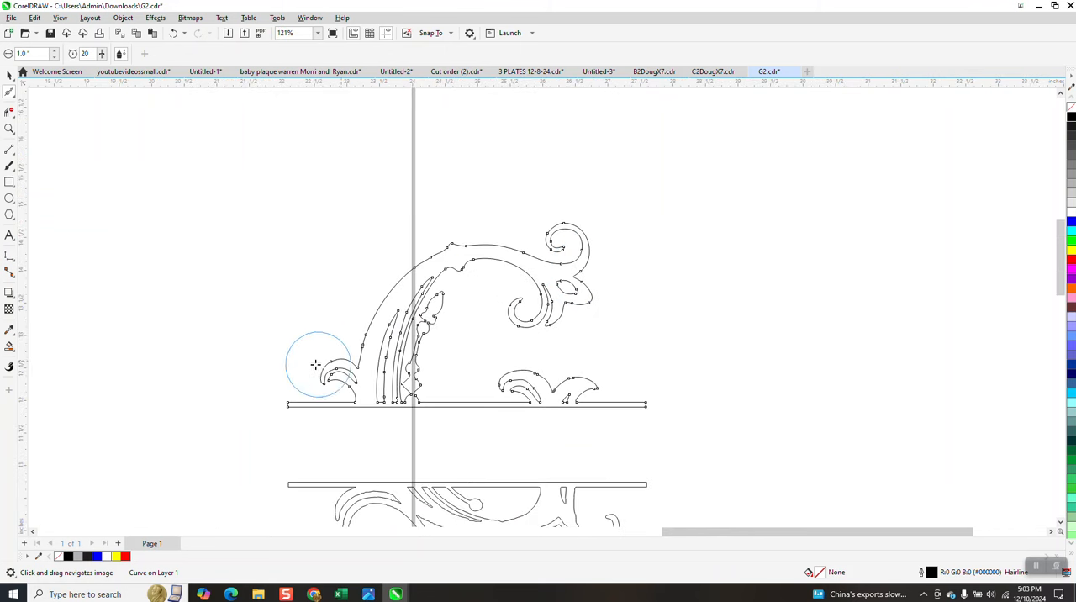
Step: Smooth the right-hand leaves above the dividing bar and the stems at the arch's base, and leave the Smooth tool
left_click(9, 129)
left_click_drag(643, 395, 643, 395)
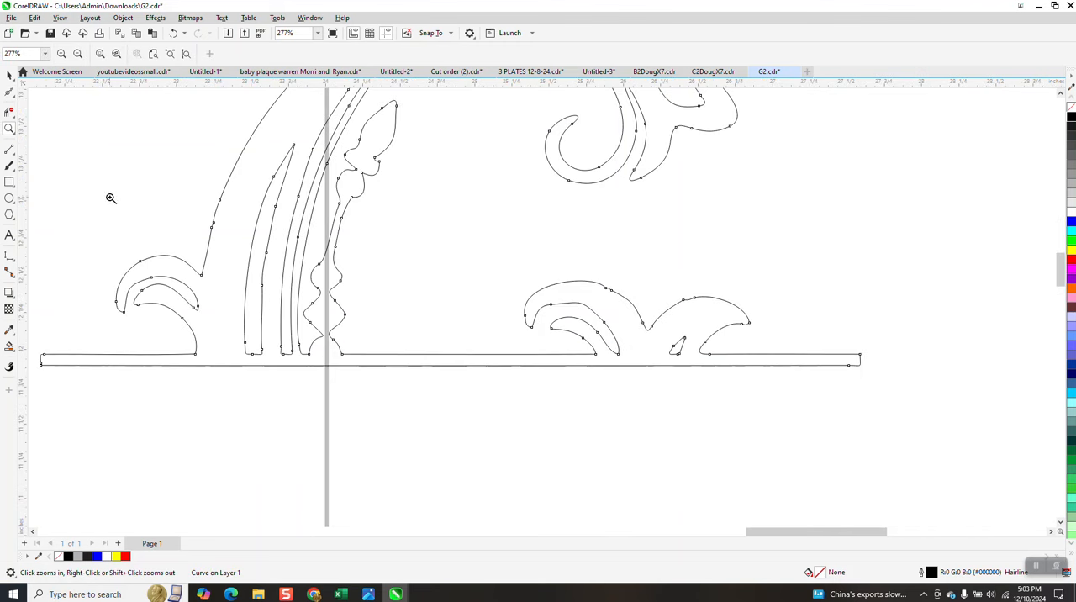
left_click(9, 91)
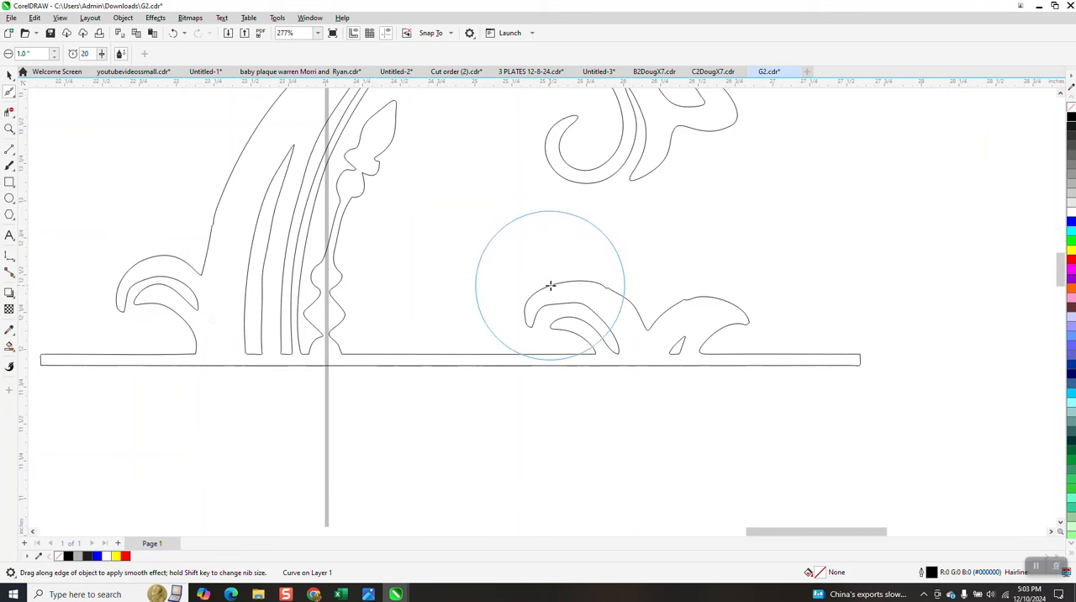
mouse_move(575, 281)
left_mouse_down()
mouse_move(684, 316)
mouse_move(673, 305)
mouse_move(744, 310)
mouse_move(745, 345)
left_mouse_up()
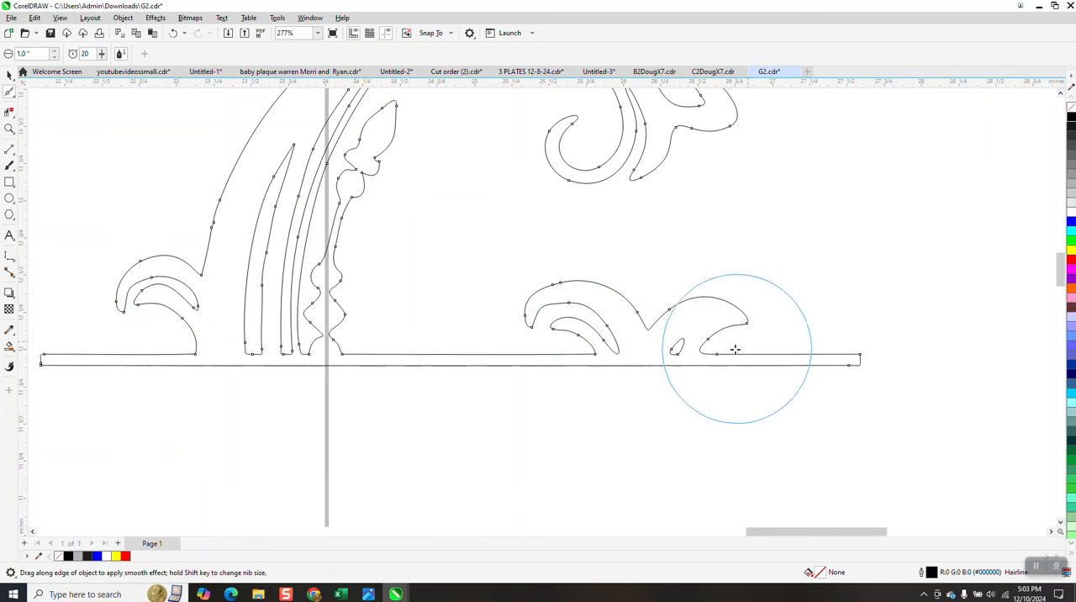
mouse_move(255, 304)
left_mouse_down()
mouse_move(264, 270)
mouse_move(260, 283)
mouse_move(193, 257)
mouse_move(120, 257)
mouse_move(156, 274)
mouse_move(159, 294)
mouse_move(255, 163)
mouse_move(356, 193)
mouse_move(354, 164)
mouse_move(325, 312)
left_mouse_up()
scroll(523, 244, "down", 2)
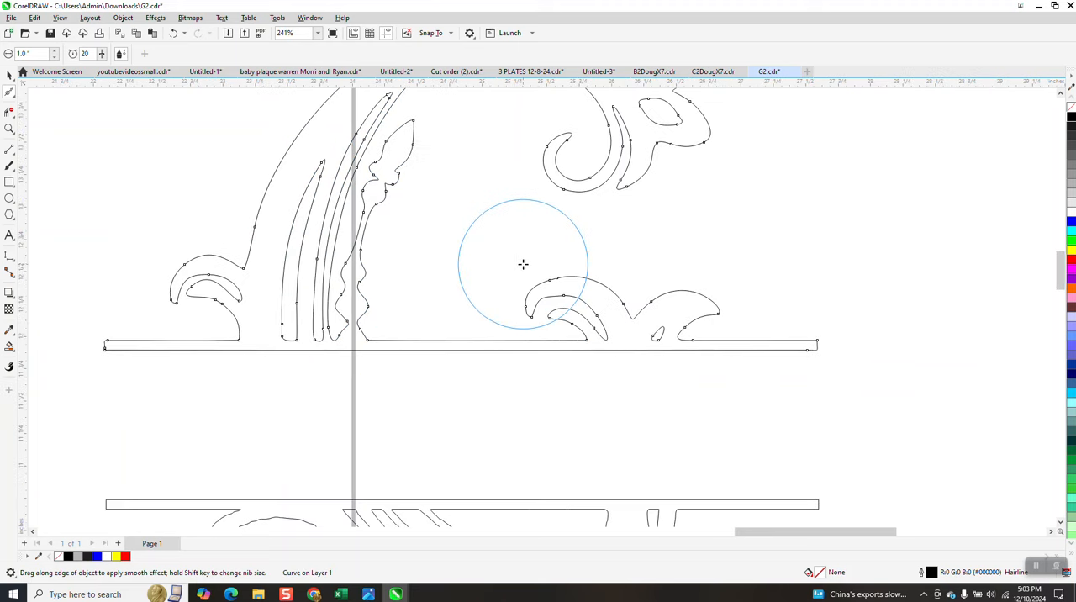
scroll(527, 243, "down", 2)
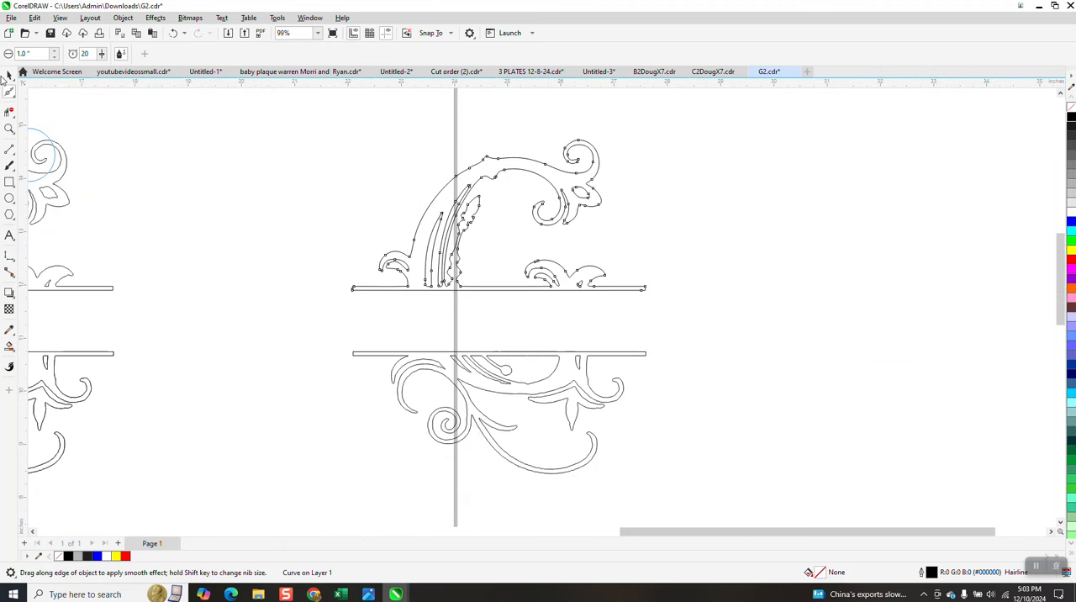
key("space")
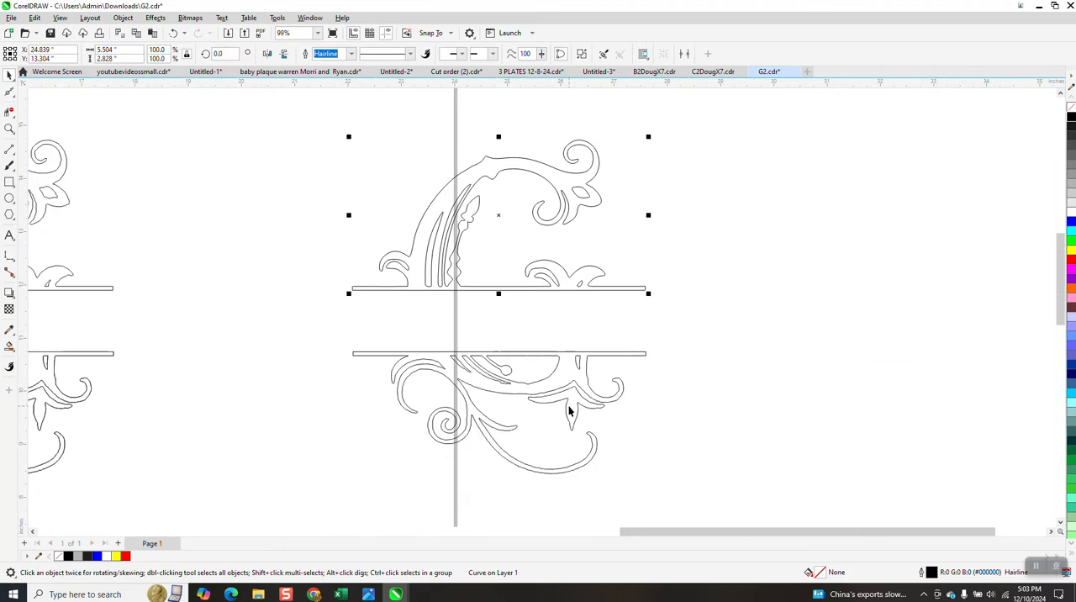
Step: Reduce all nodes of both curves in the copy's lower half by raising their curve smoothness
left_click_drag(717, 471, 715, 472)
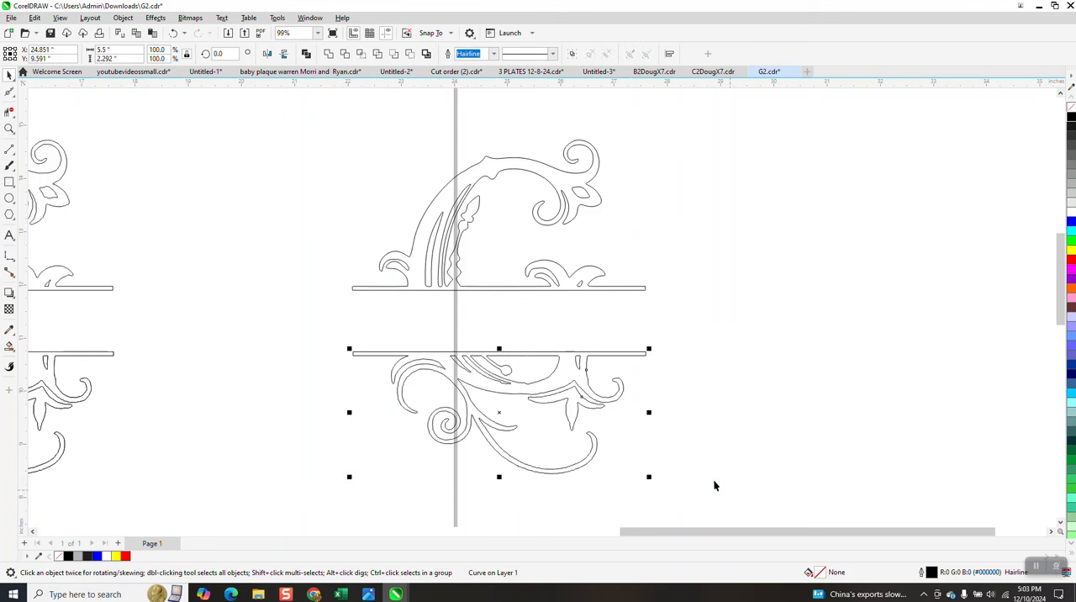
left_click(12, 97)
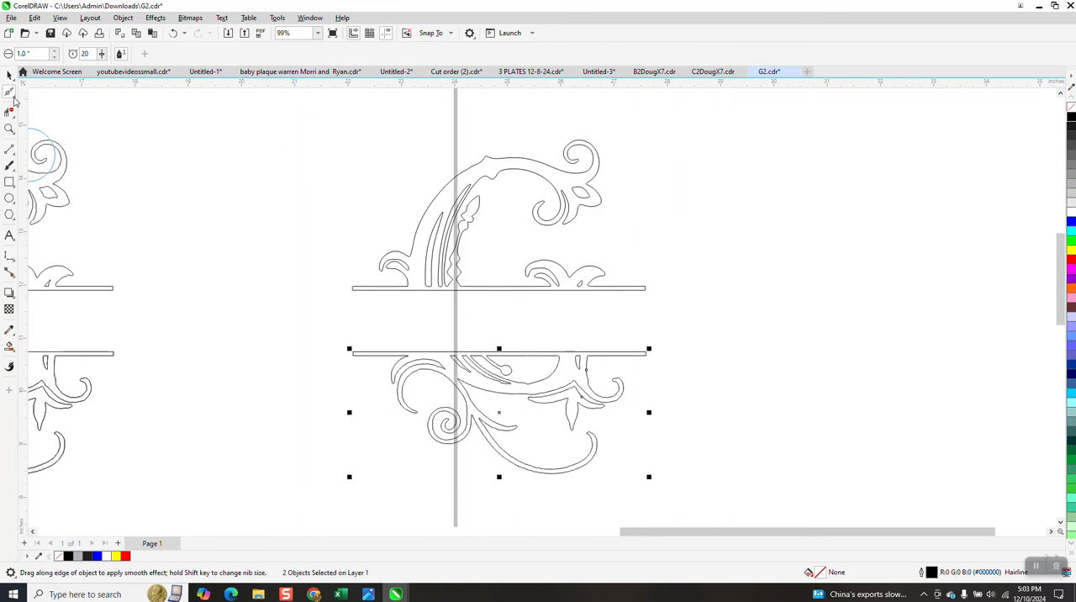
left_click(14, 99)
left_click(44, 93)
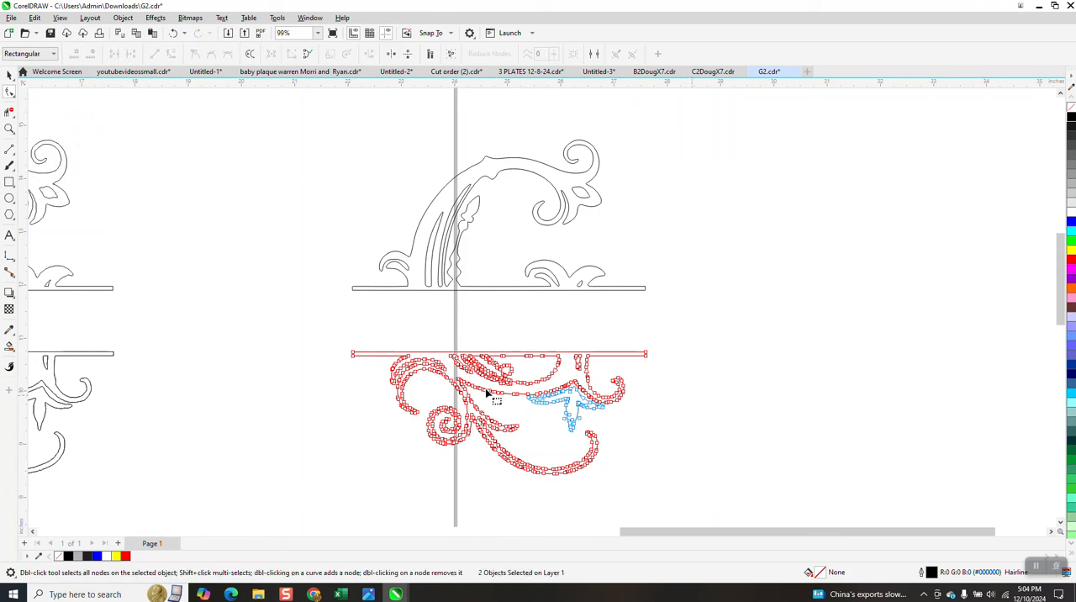
left_click_drag(549, 455, 653, 464)
left_click_drag(741, 491, 741, 491)
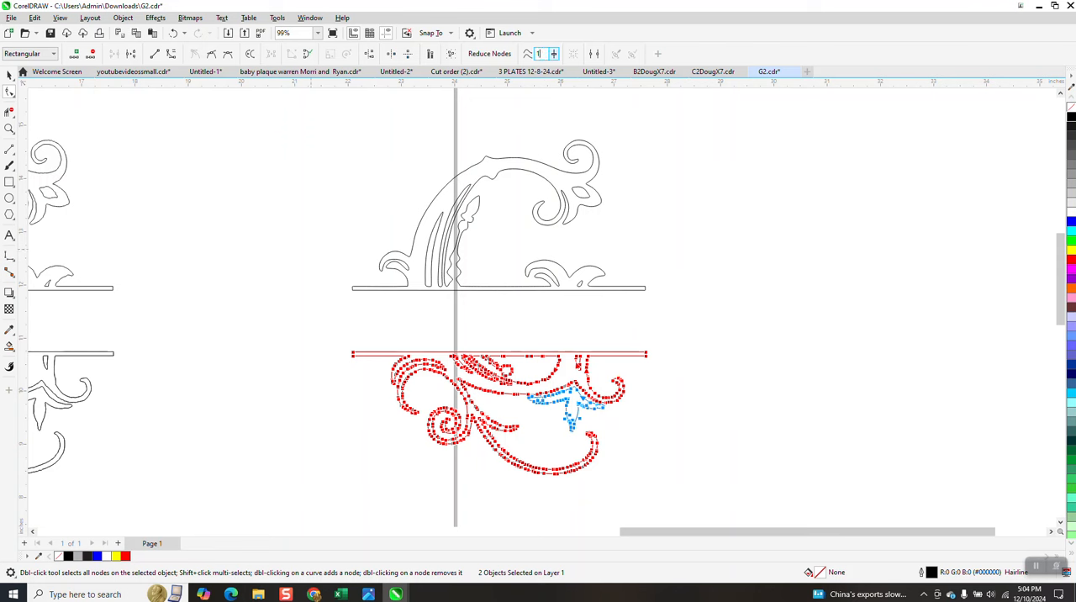
key("Return")
Step: Move the three-pointed leaf of the copy's lower half 5 inches to the right, clear of the other curves
left_click(9, 75)
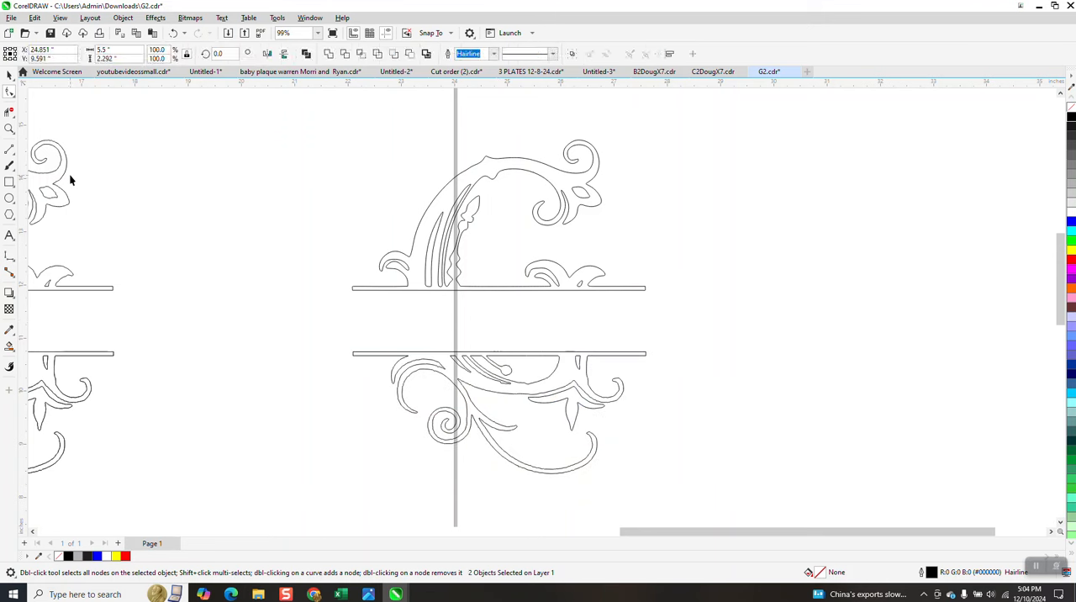
left_click(575, 405)
key("Right")
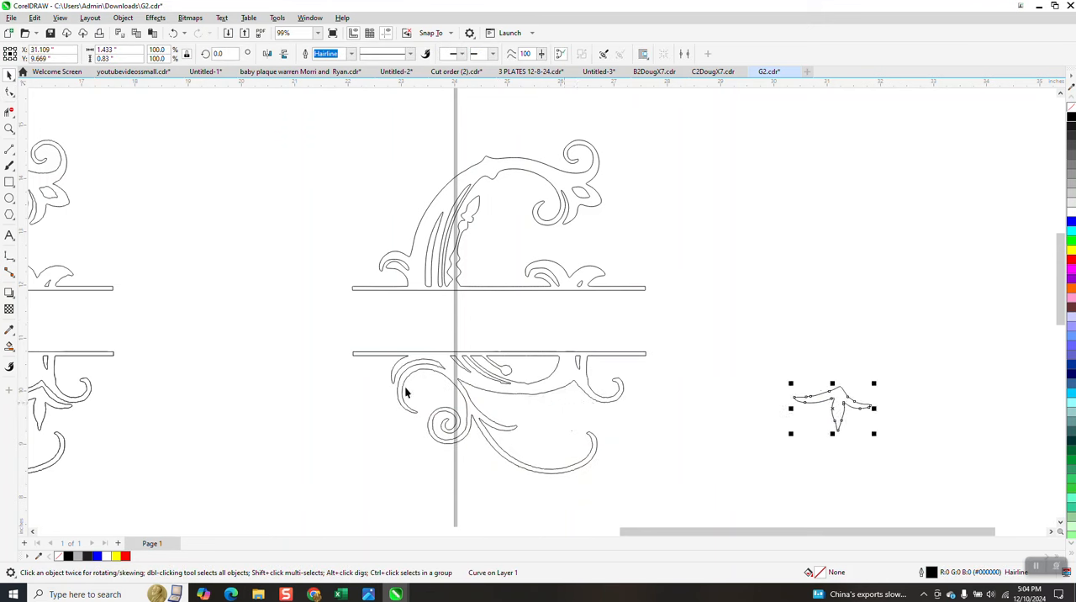
Step: Reduce all nodes of the remaining lower-half curve, including its dividing bar and scrolls, by raising the curve smoothness
left_click_drag(337, 339, 596, 450)
left_click_drag(751, 494, 751, 495)
key("F10")
left_click_drag(617, 478, 689, 505)
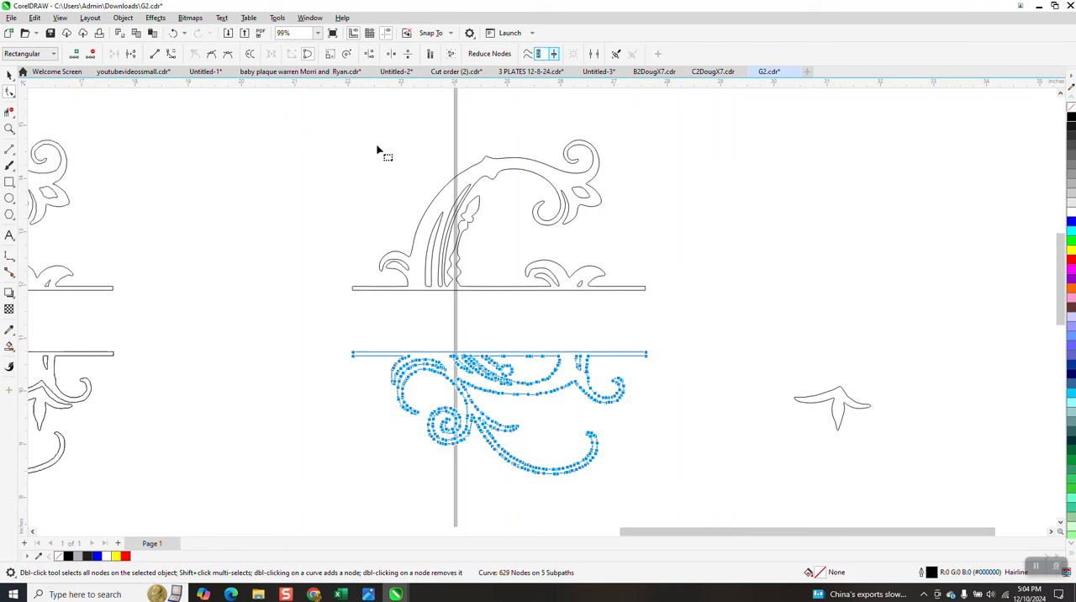
key("Return")
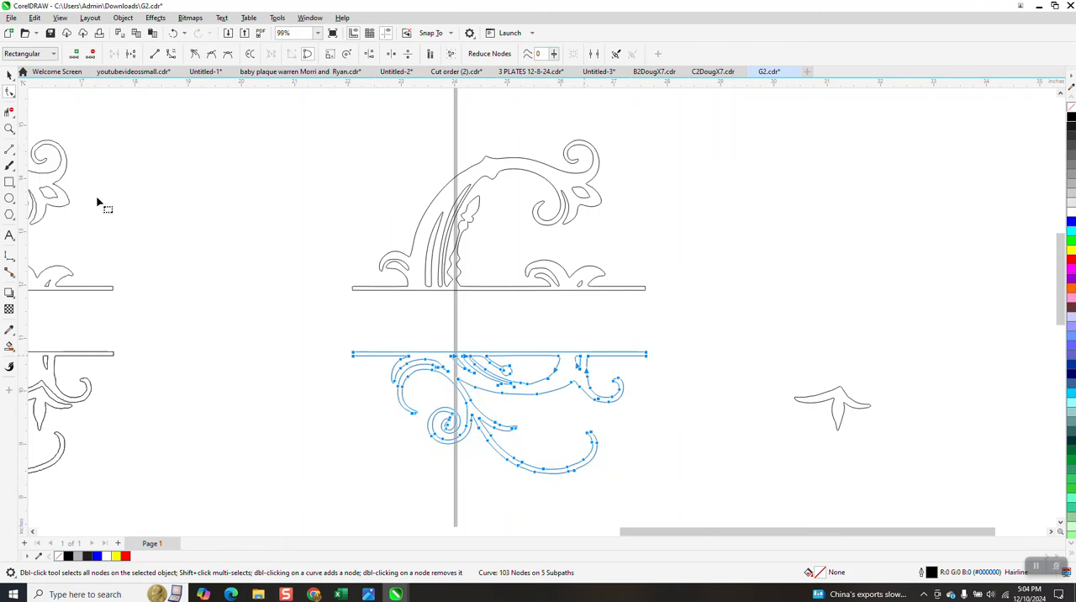
Step: Smooth the curved leaf strokes below the left part of the lower dividing bar with the Smooth tool
left_click(9, 128)
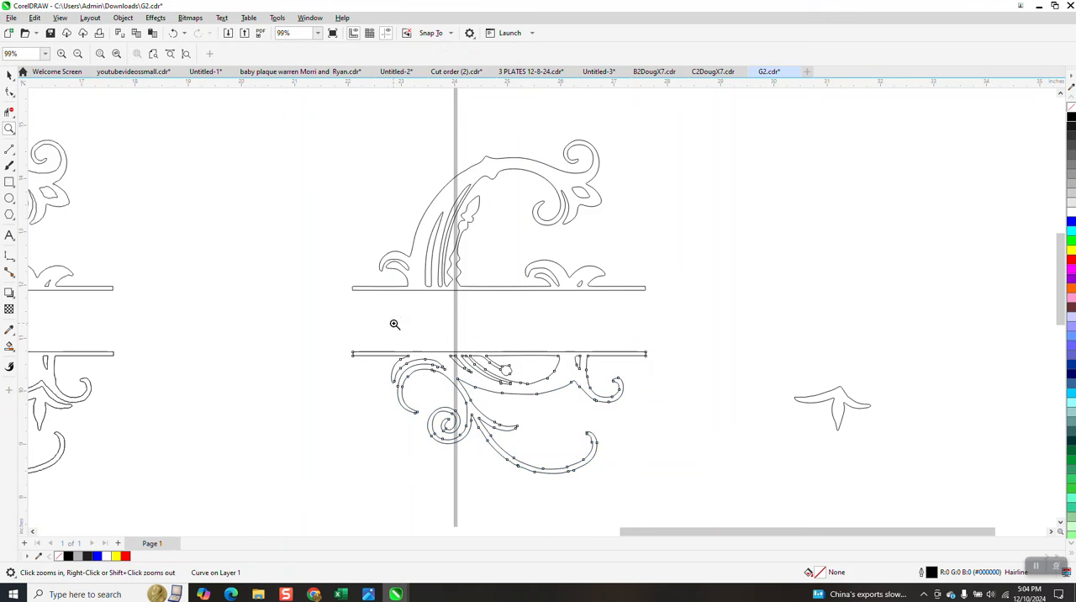
left_click_drag(356, 346, 625, 513)
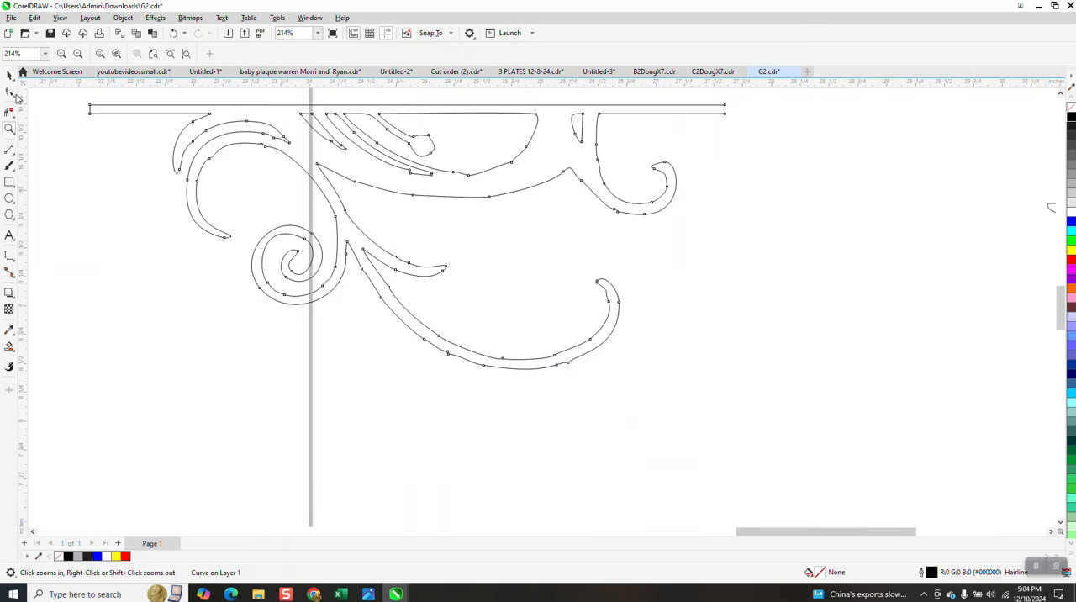
left_click(16, 99)
left_click(38, 104)
left_click(272, 146)
left_click(205, 128)
left_click(203, 120)
Step: Smooth the long sweeping tail, the scrolls and the inner stems of the copy's lower half
mouse_move(334, 204)
left_mouse_down()
mouse_move(315, 247)
mouse_move(254, 259)
mouse_move(326, 286)
mouse_move(349, 273)
mouse_move(387, 312)
mouse_move(462, 354)
mouse_move(555, 367)
mouse_move(600, 335)
mouse_move(596, 288)
mouse_move(497, 172)
mouse_move(471, 175)
mouse_move(457, 295)
left_mouse_up()
scroll(458, 295, "down", 2)
scroll(458, 295, "down", 1)
mouse_move(456, 204)
left_mouse_down()
mouse_move(384, 180)
mouse_move(457, 168)
mouse_move(532, 186)
mouse_move(591, 233)
mouse_move(596, 208)
mouse_move(334, 202)
mouse_move(283, 188)
mouse_move(296, 183)
left_mouse_up()
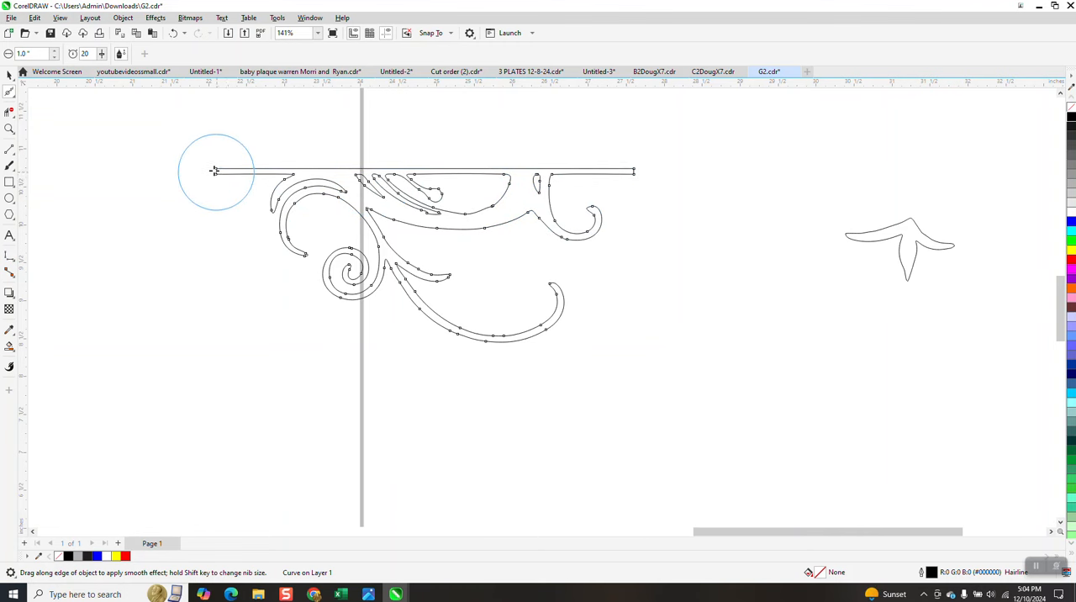
mouse_move(637, 165)
left_mouse_down()
mouse_move(598, 207)
mouse_move(557, 221)
mouse_move(467, 204)
mouse_move(457, 224)
left_mouse_up()
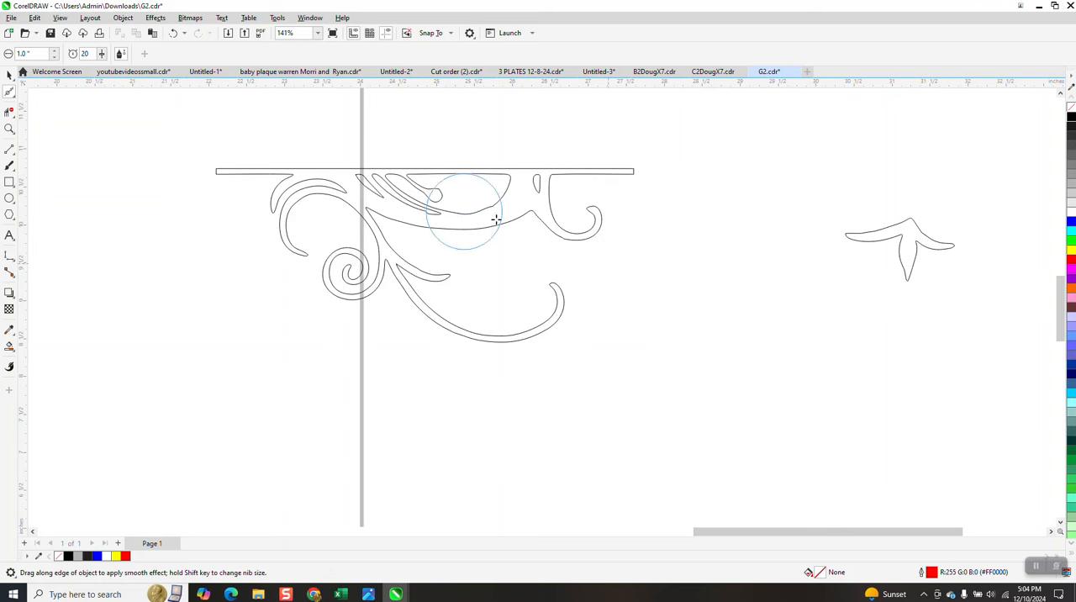
Step: Smooth the three-pointed leaf and move it 5 inches left, back into place in the lower half
mouse_move(934, 242)
left_mouse_down()
mouse_move(913, 261)
mouse_move(878, 248)
left_mouse_up()
left_click(9, 75)
key("Left")
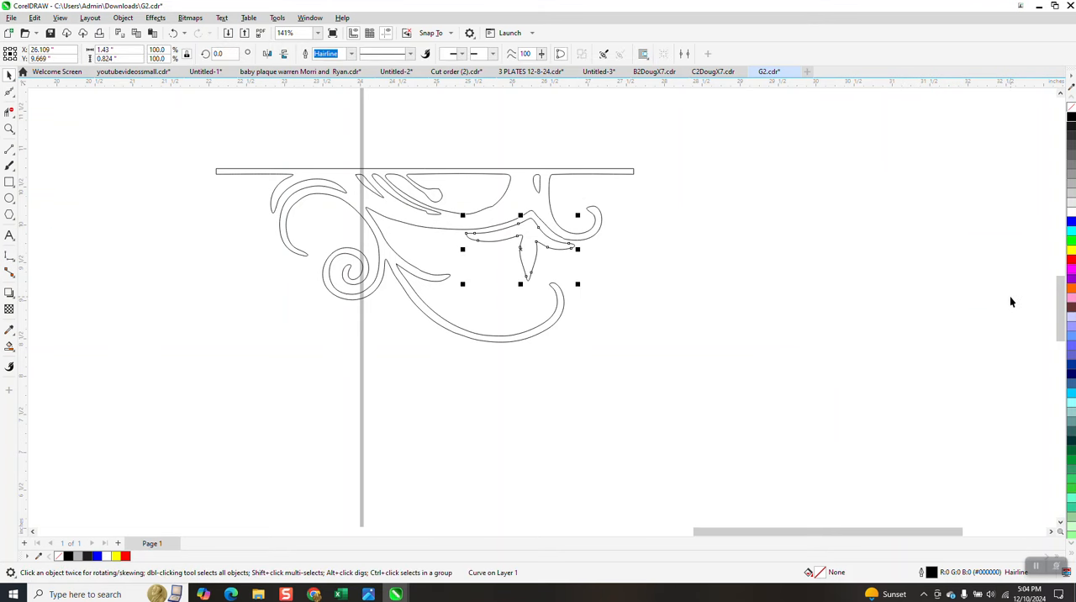
Step: Fill all three curves of the cleaned-up copy with black and remove their outlines
scroll(782, 368, "down", 2)
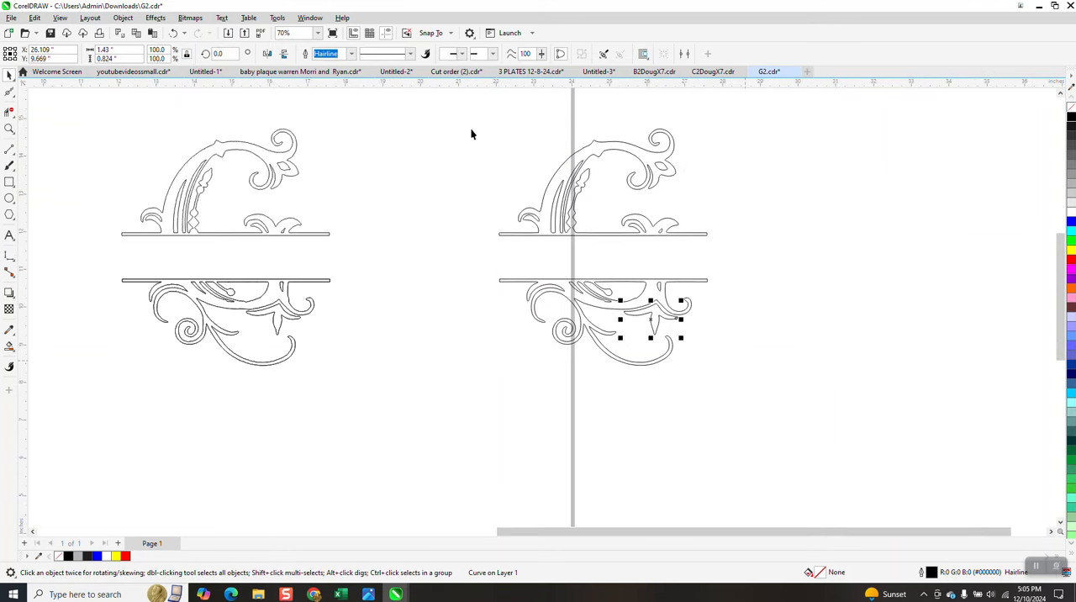
left_click_drag(479, 122, 827, 420)
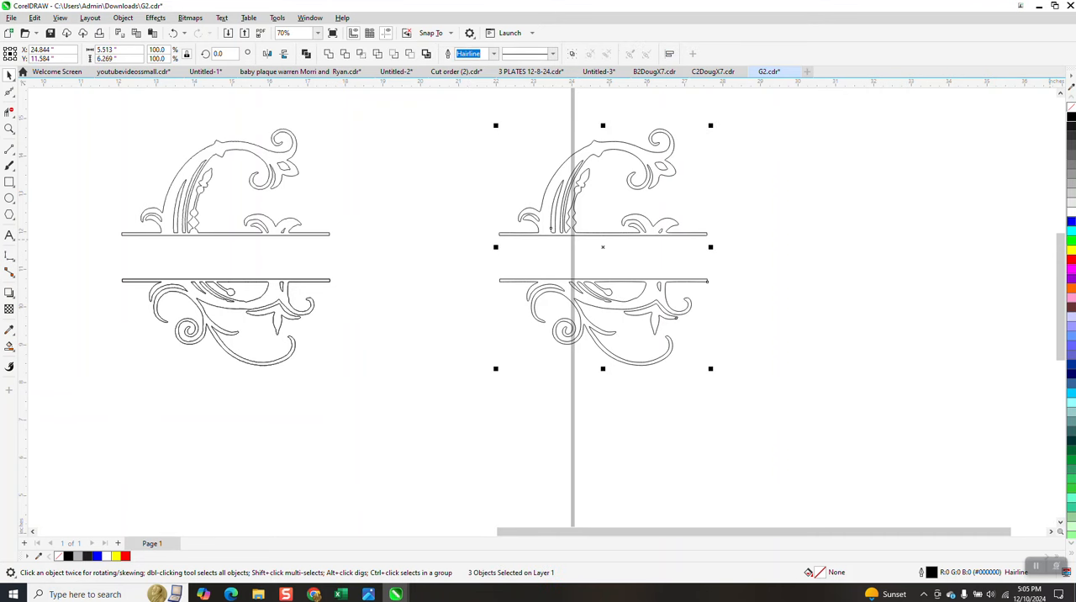
left_click(1072, 118)
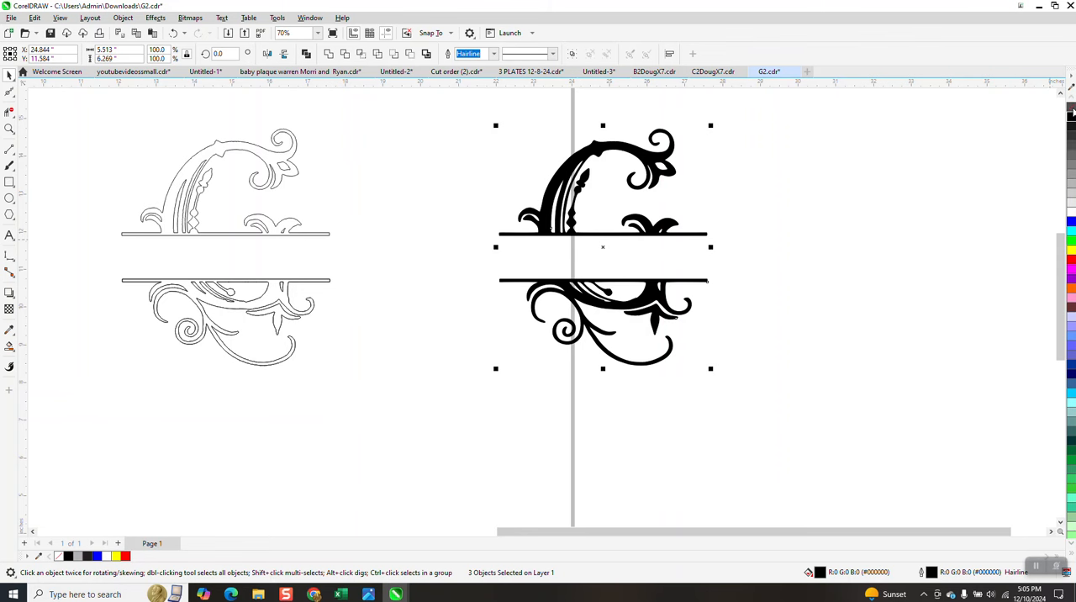
right_click(1072, 110)
Step: Delete the three earlier versions of the monogram, keeping only the cleaned-up copy
scroll(845, 225, "down", 4)
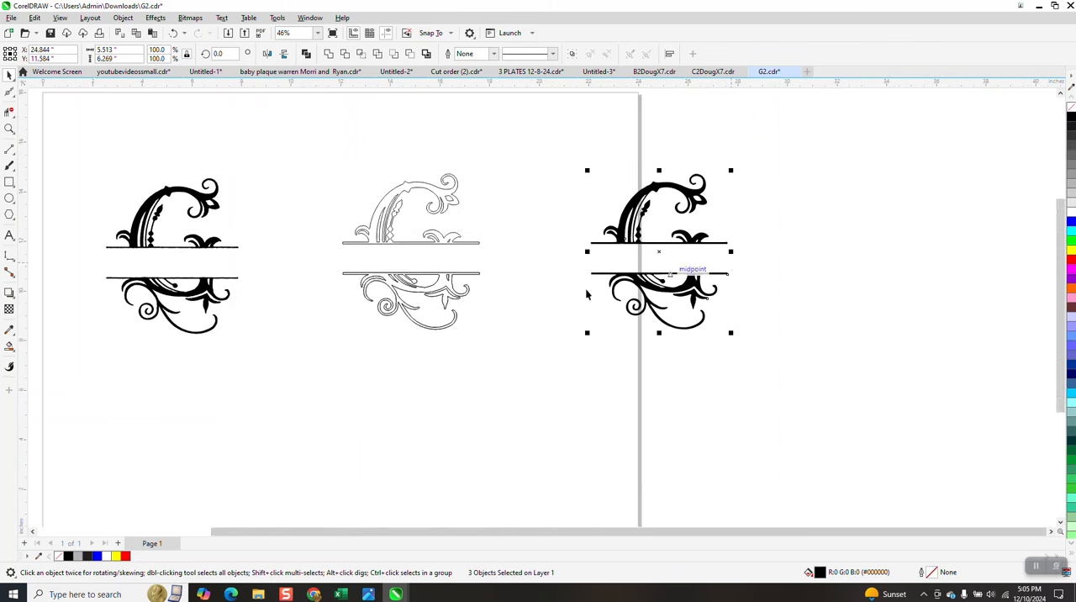
scroll(139, 191, "down", 2)
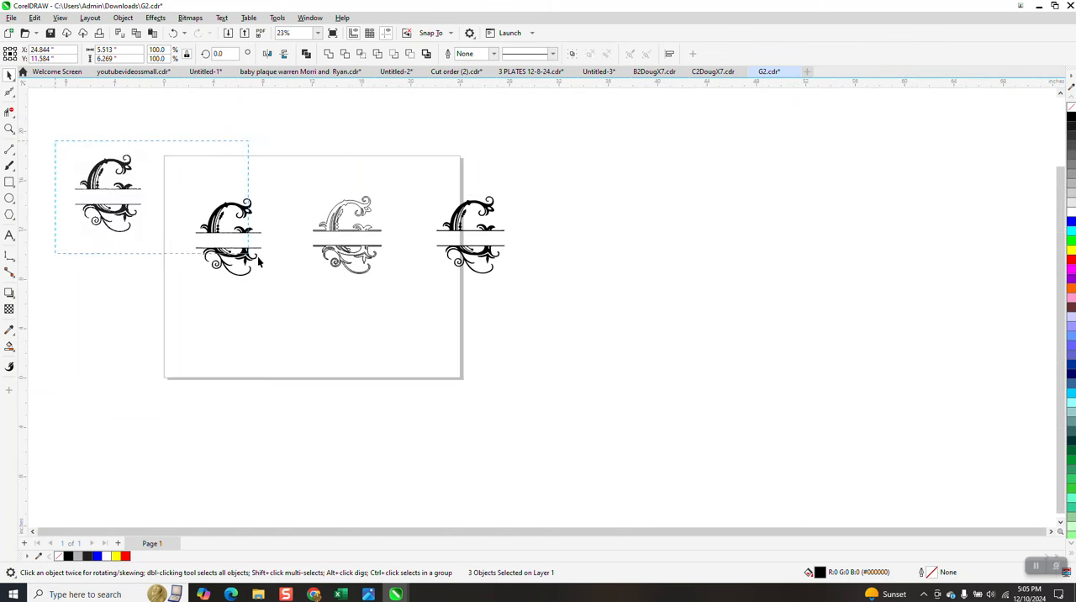
left_click_drag(413, 297, 417, 293)
key("Delete")
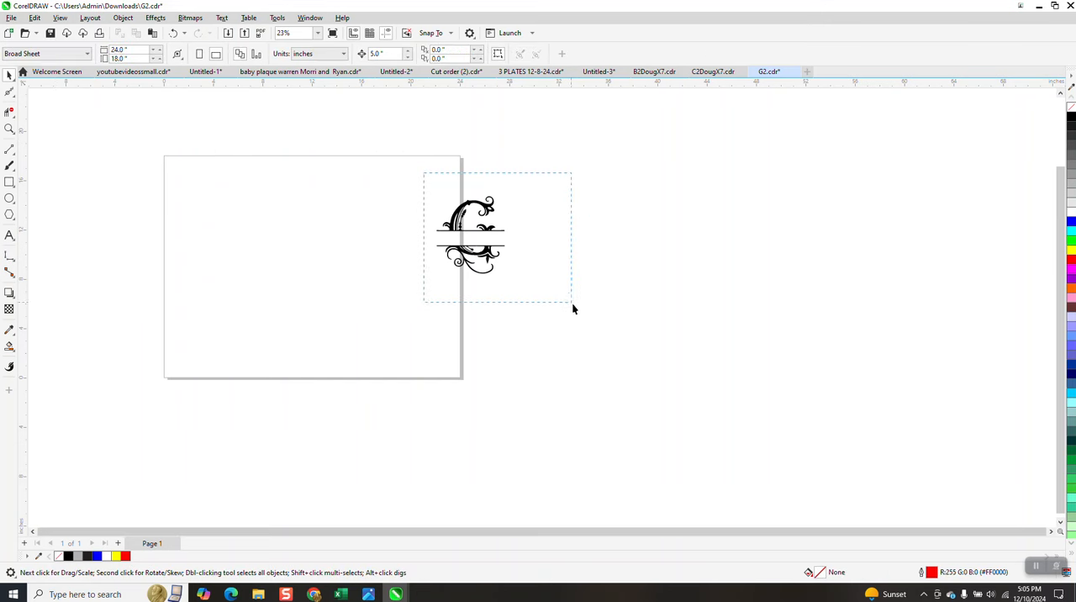
Step: Group the monogram's three curves and place the group in the upper-left corner of the page
left_click_drag(573, 305, 575, 307)
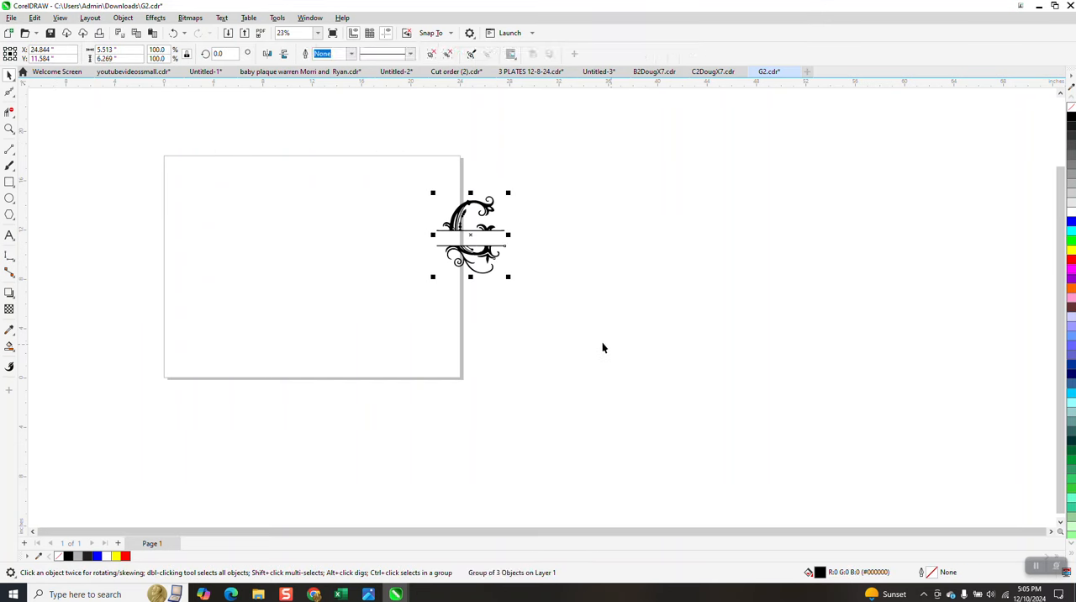
left_click_drag(470, 243, 212, 200)
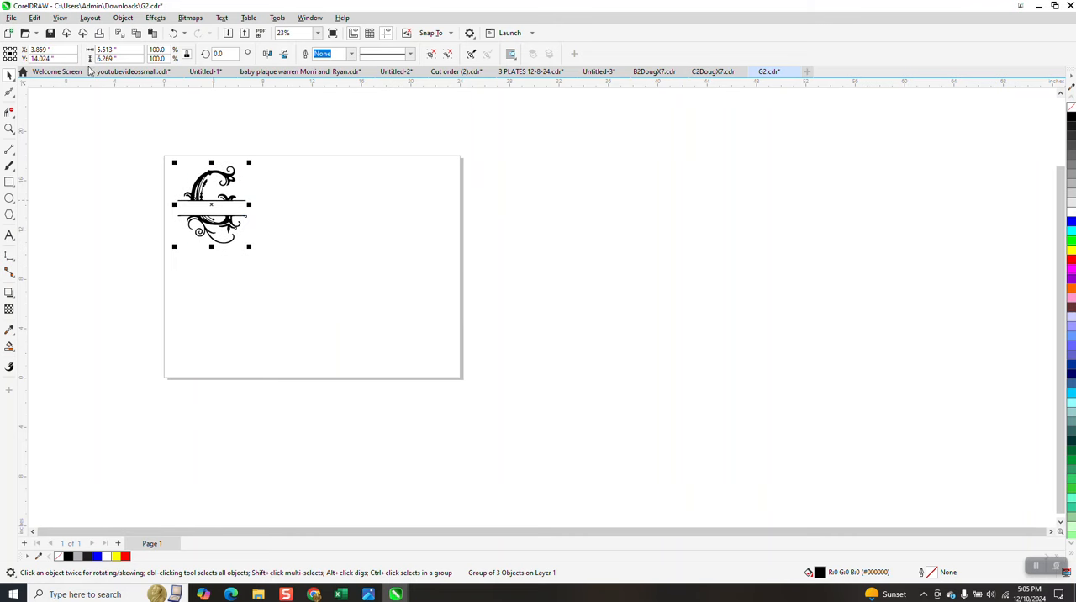
Step: Save the drawing in the Pictures folder as G2DougX7, in CDR format version 17.0
left_click(10, 18)
left_click(46, 141)
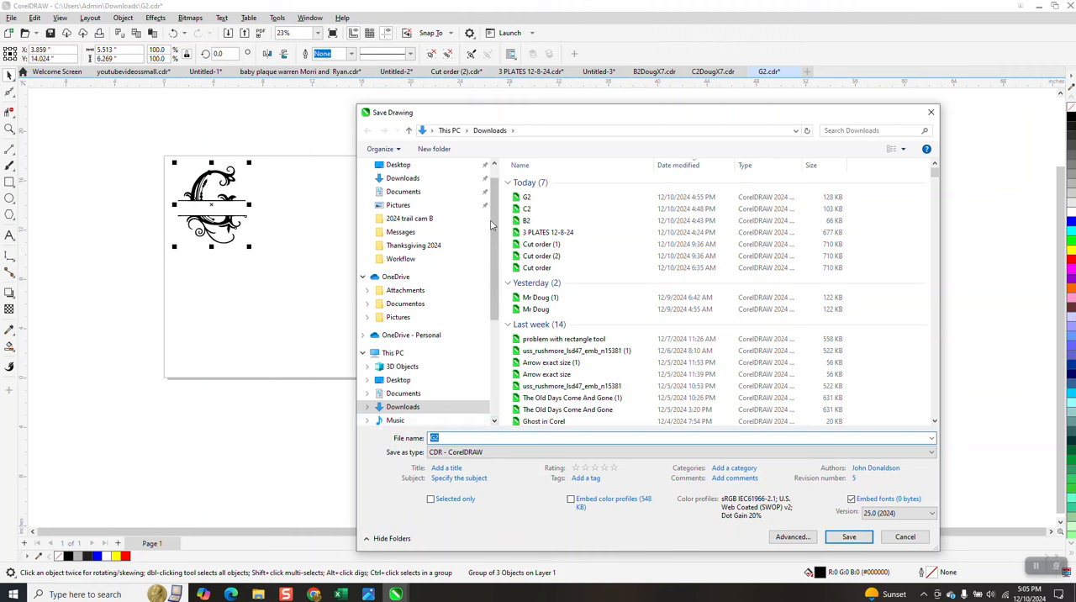
scroll(454, 277, "down", 3)
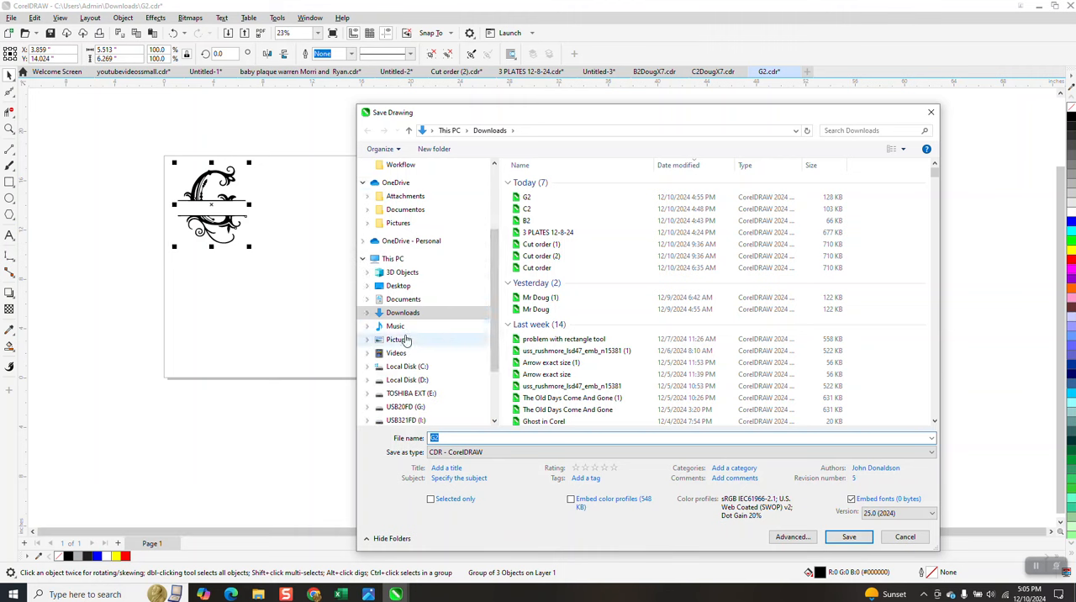
left_click(404, 341)
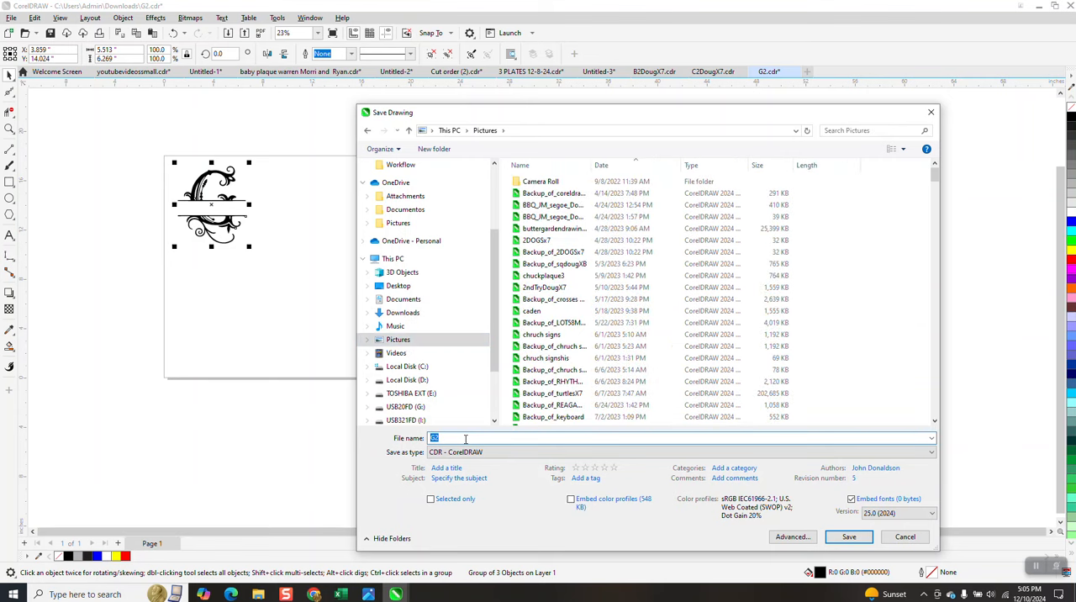
left_click(465, 438)
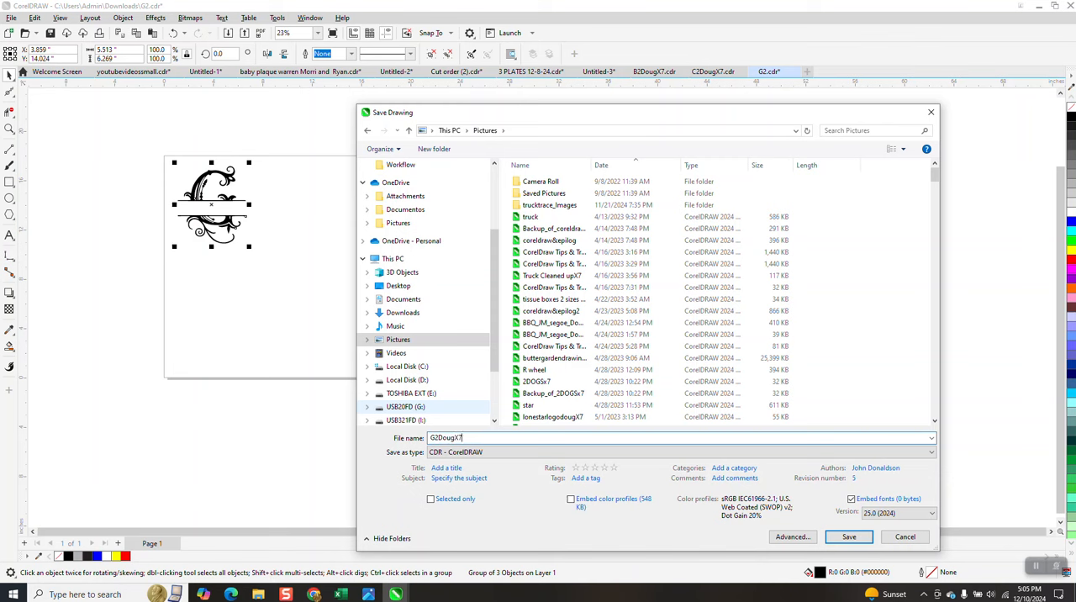
left_click(907, 513)
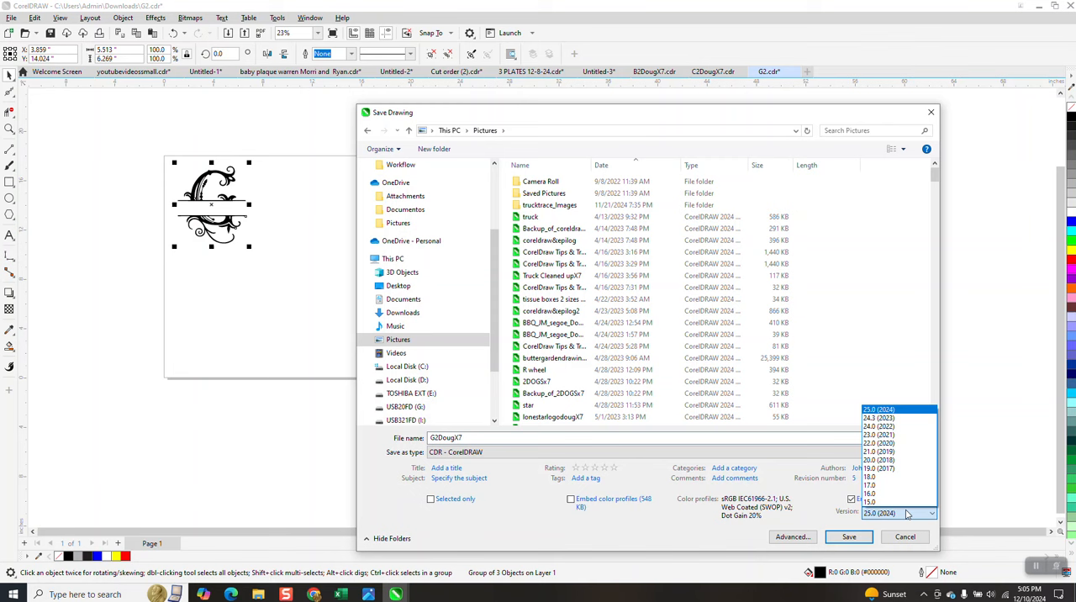
left_click(870, 486)
left_click(845, 537)
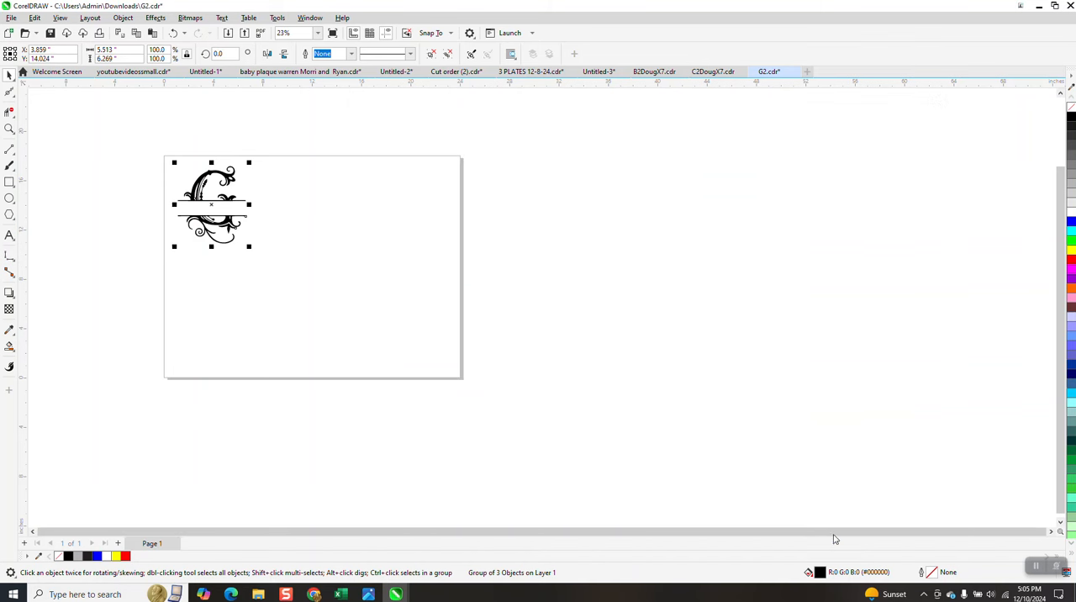
Step: Examine the smoothed edges around the bowl and three-pointed leaf of the monogram's lower half up close
left_click(11, 130)
left_click_drag(179, 174, 269, 250)
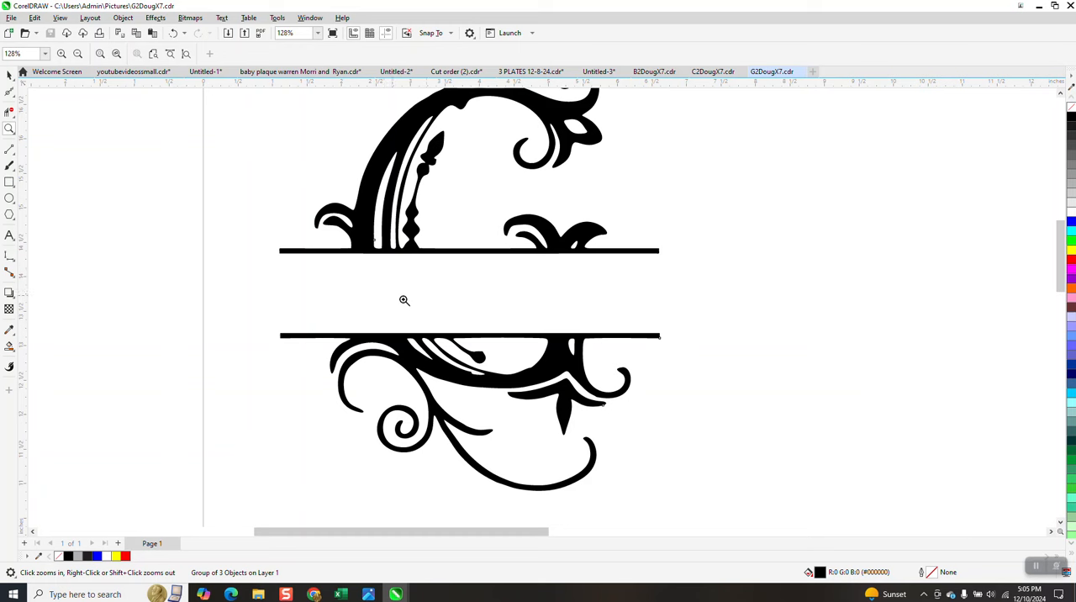
left_click_drag(524, 380, 558, 385)
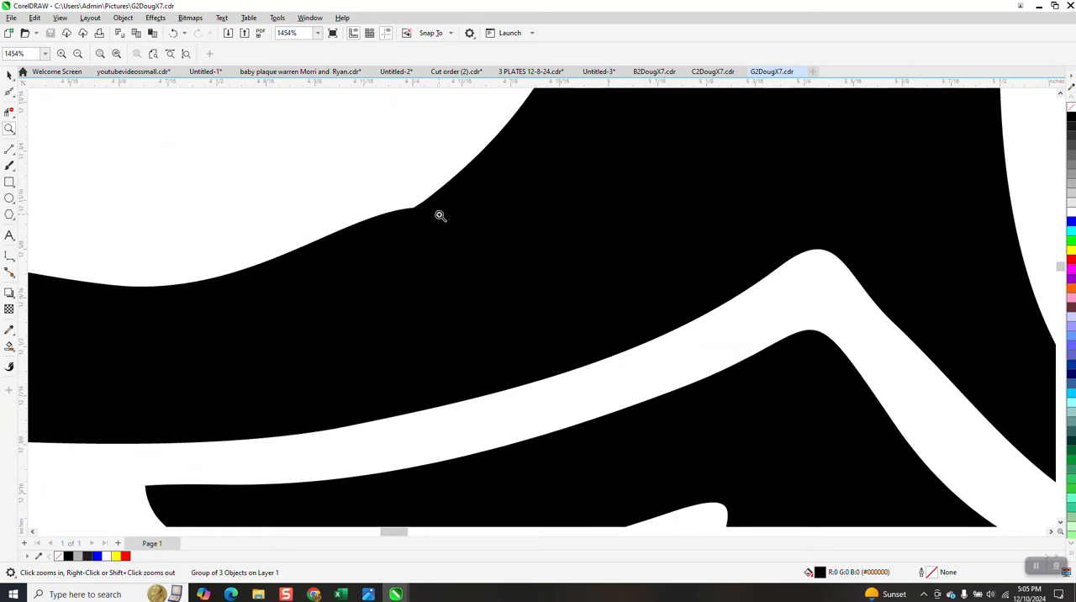
scroll(458, 246, "down", 1)
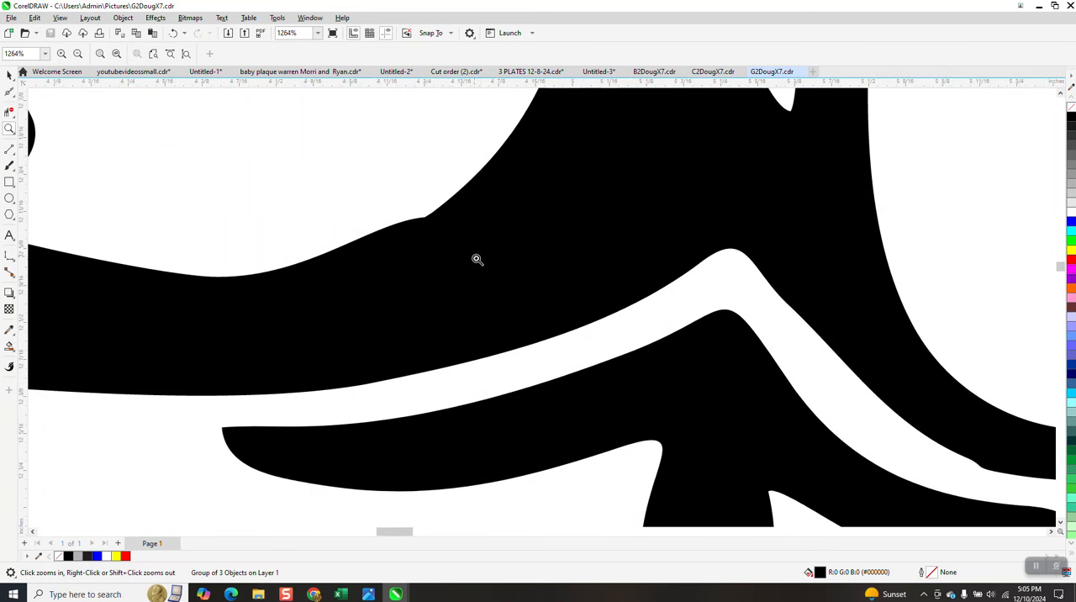